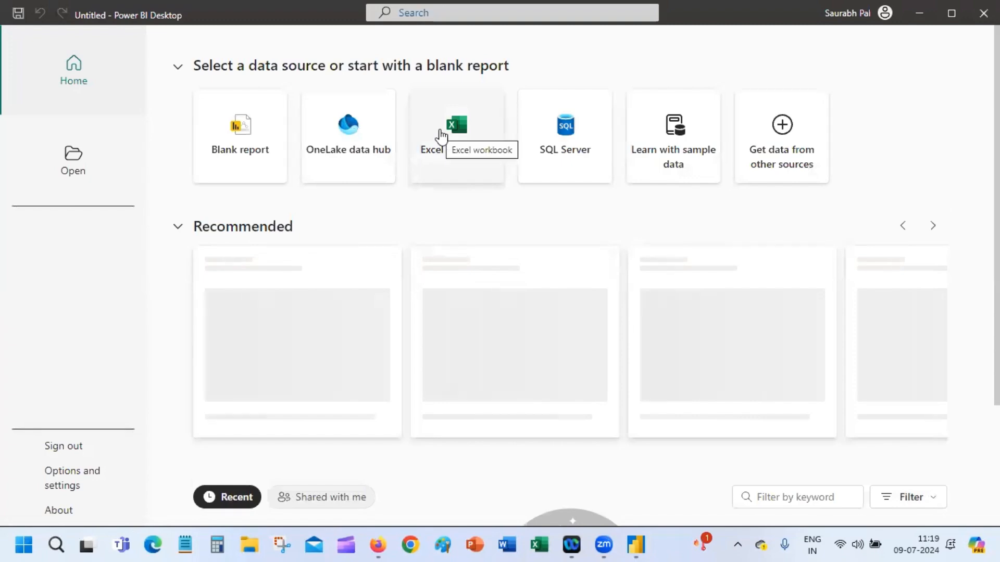
Start a blank report and switch it to the model view.
click(257, 149)
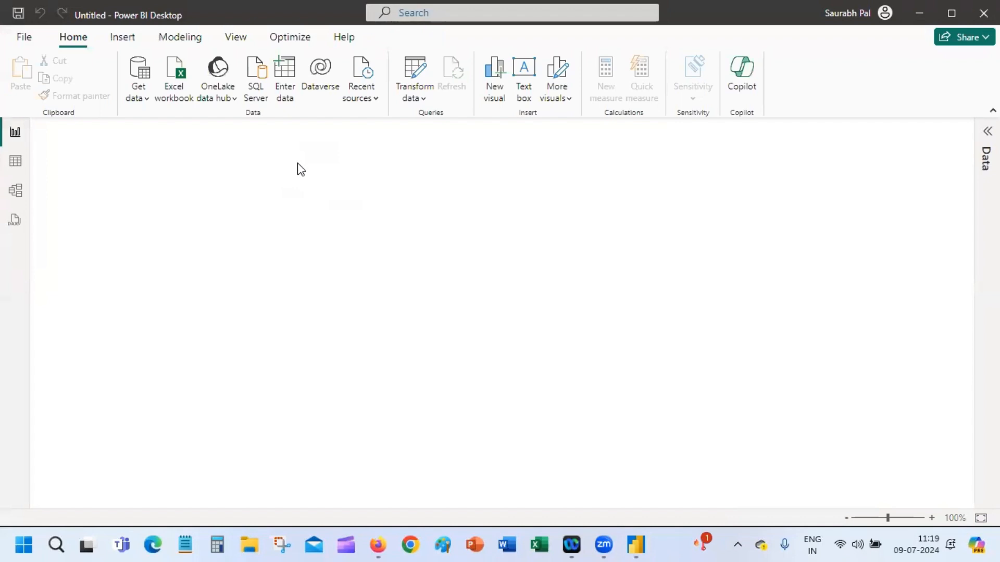
double_click(286, 22)
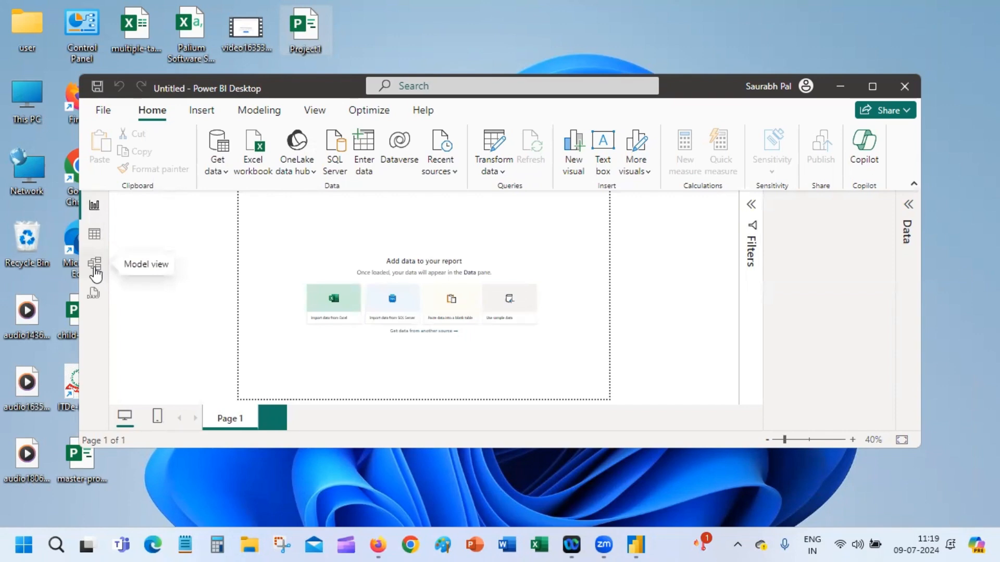
click(95, 272)
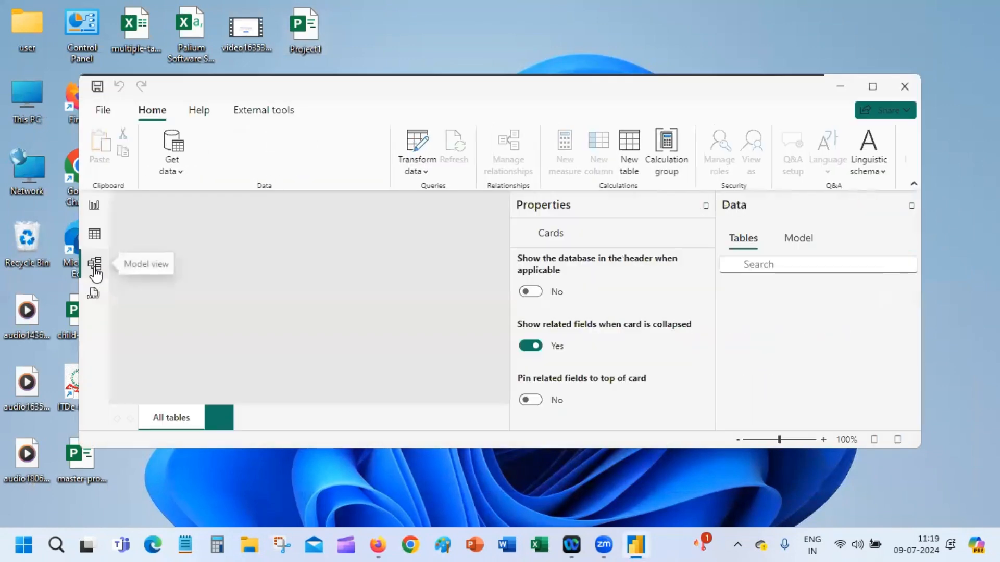
Maximize the report window and collapse the Properties and Data panes.
double_click(772, 89)
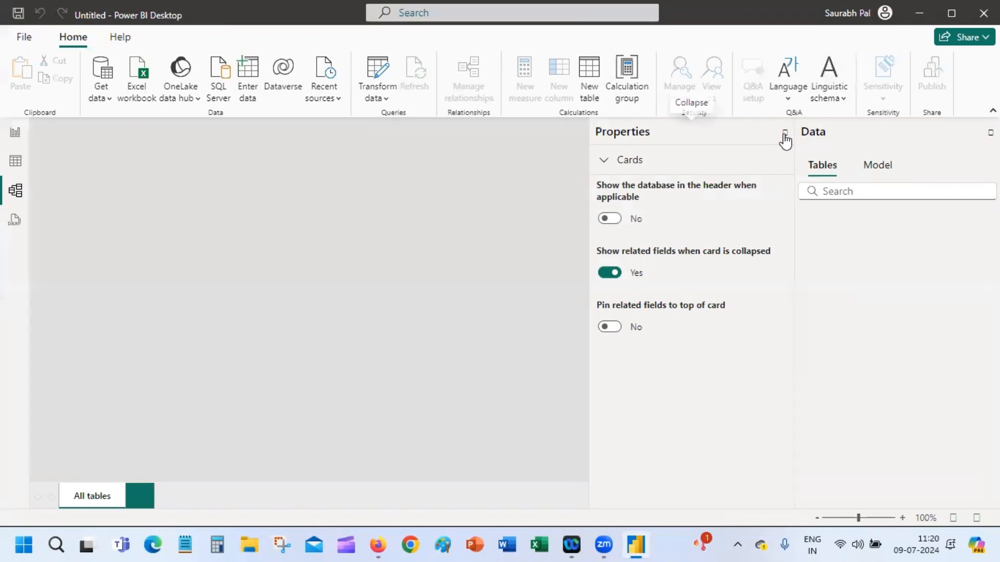
click(785, 136)
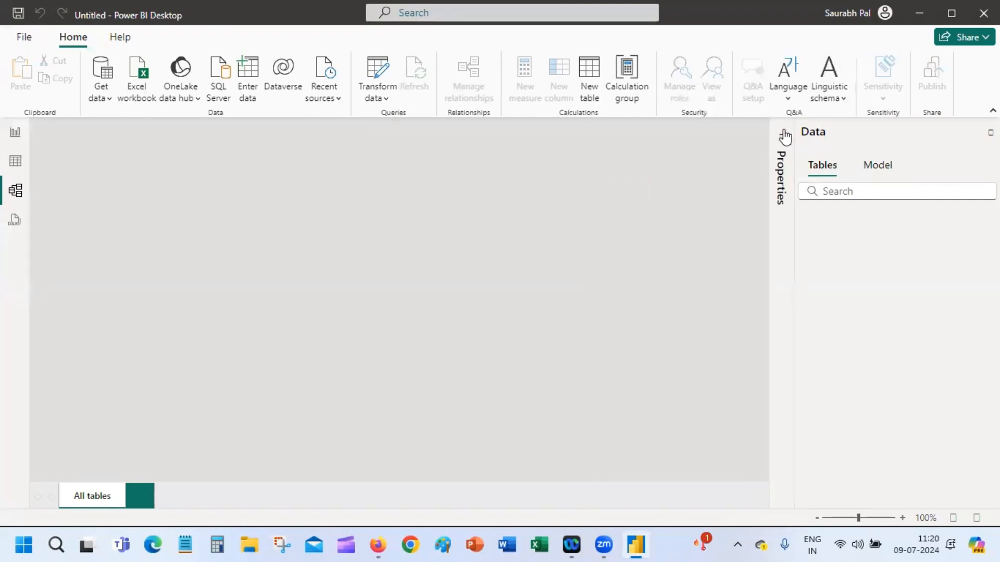
click(989, 131)
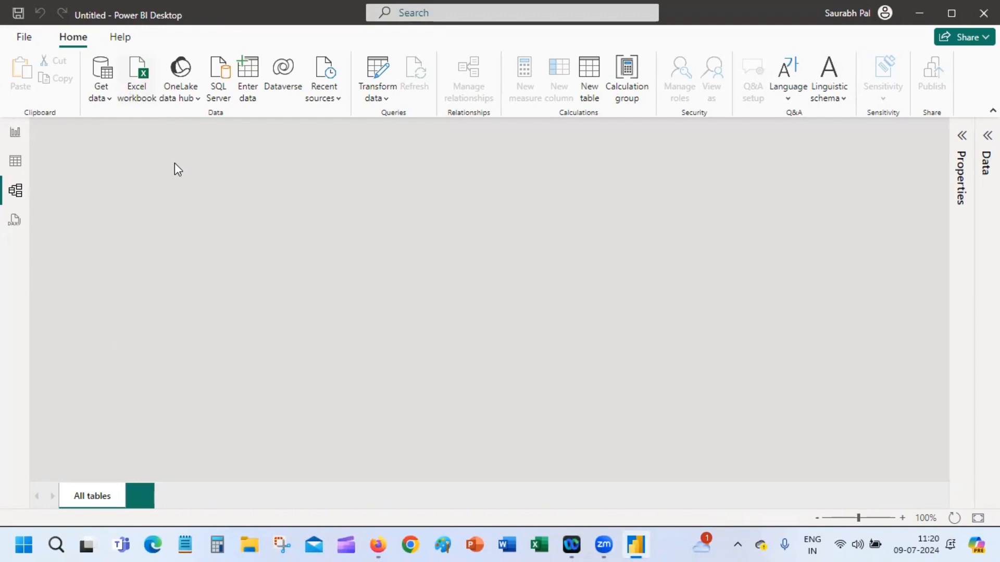
Start importing an Excel workbook and browse to the "8-Understanding Power Pivot" folder inside the BA using Excel Training folder of Business Analytics.
click(105, 96)
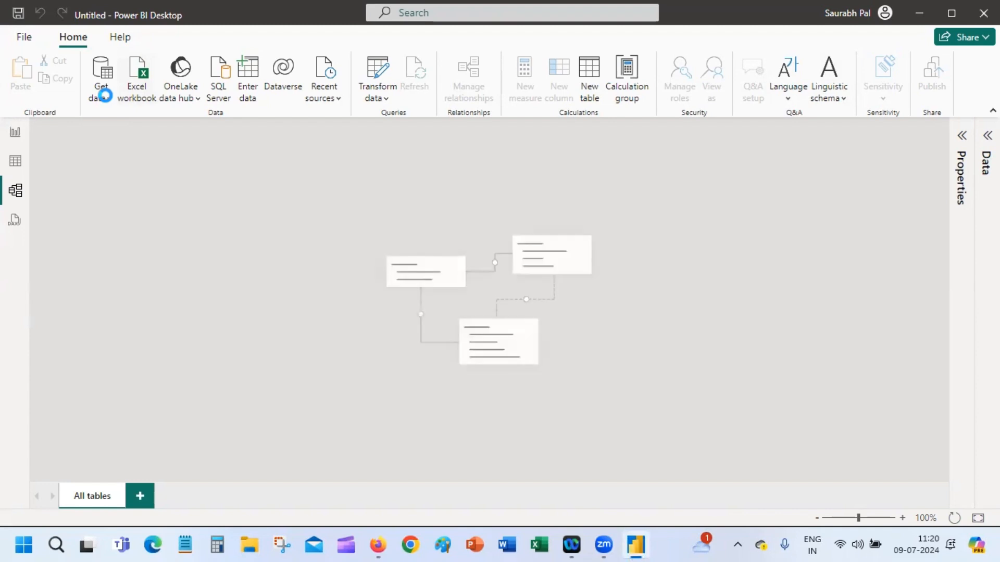
click(103, 95)
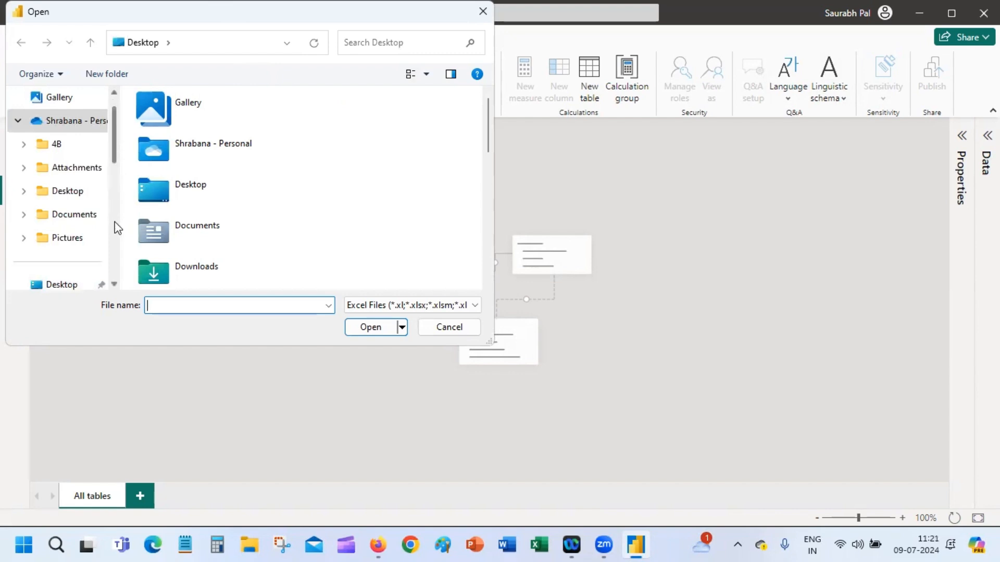
scroll(117, 227, down, 3)
scroll(120, 231, down, 2)
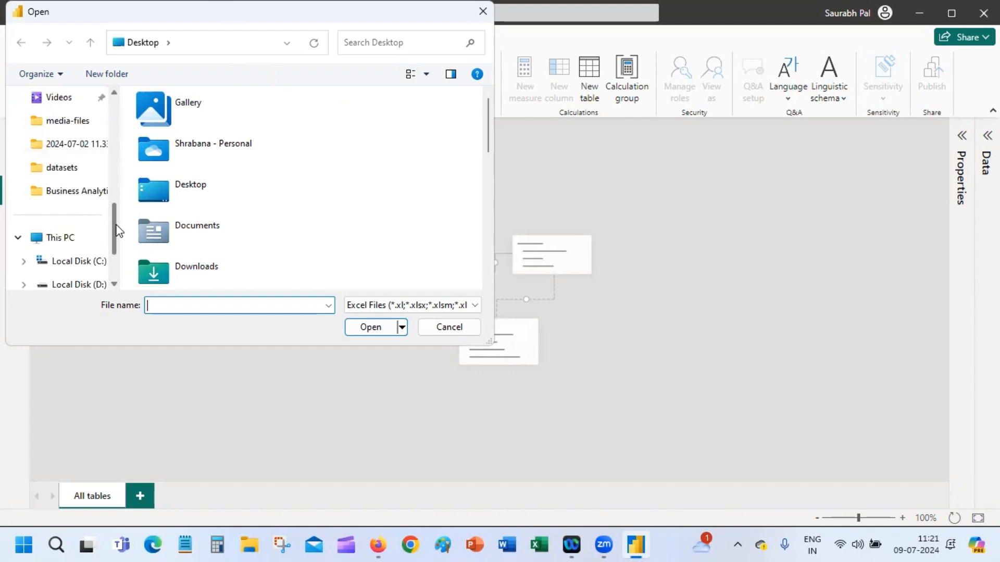
click(94, 194)
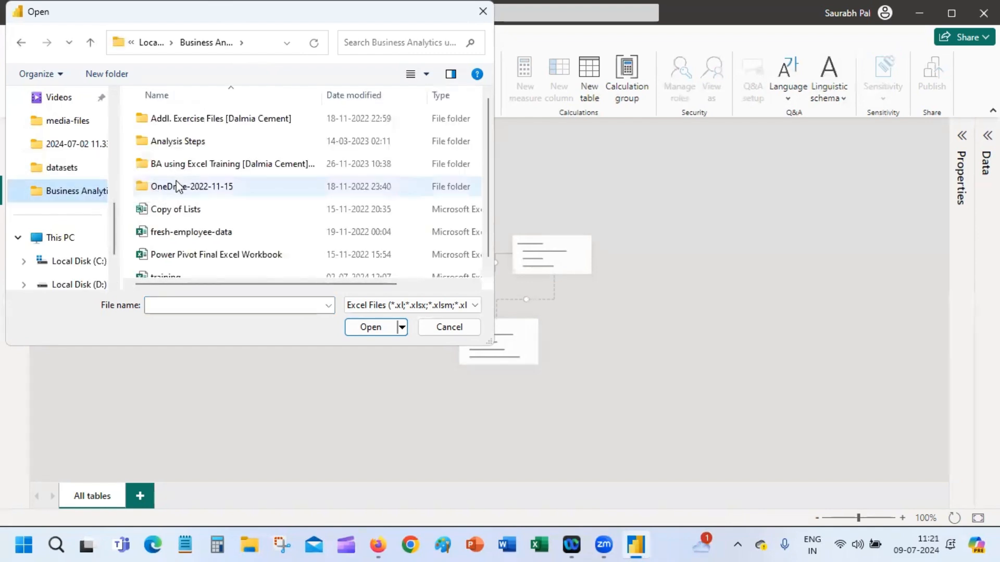
double_click(197, 166)
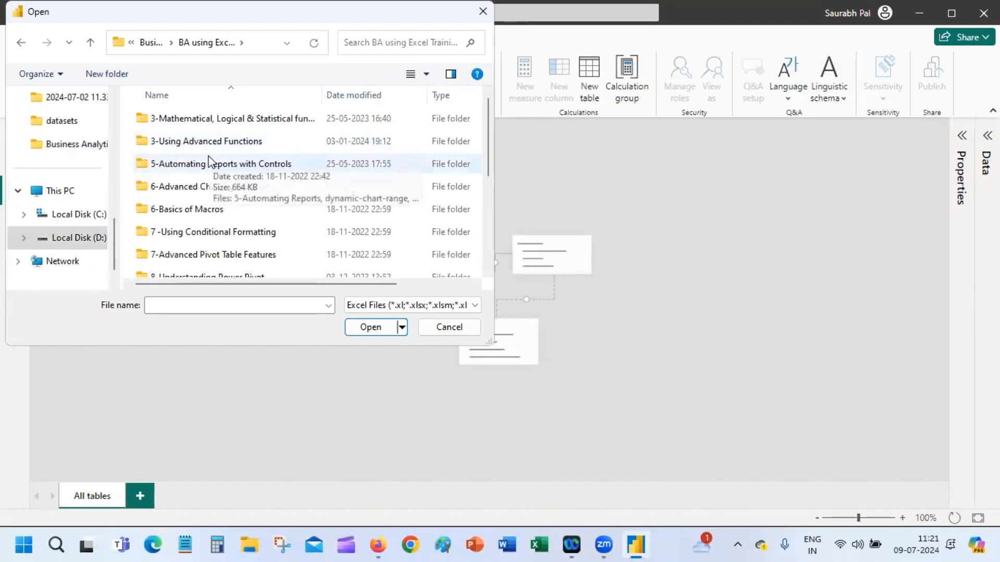
double_click(292, 272)
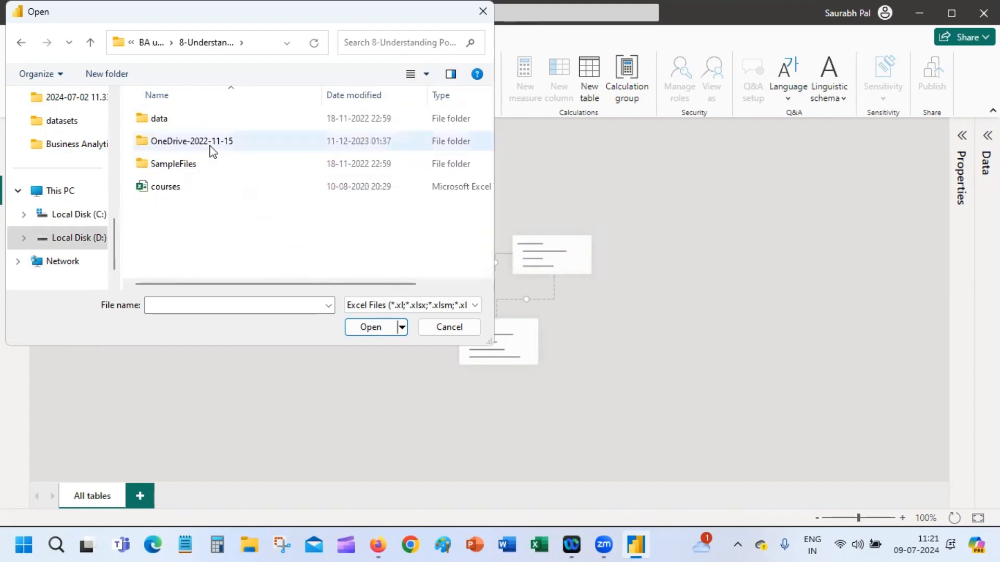
double_click(255, 173)
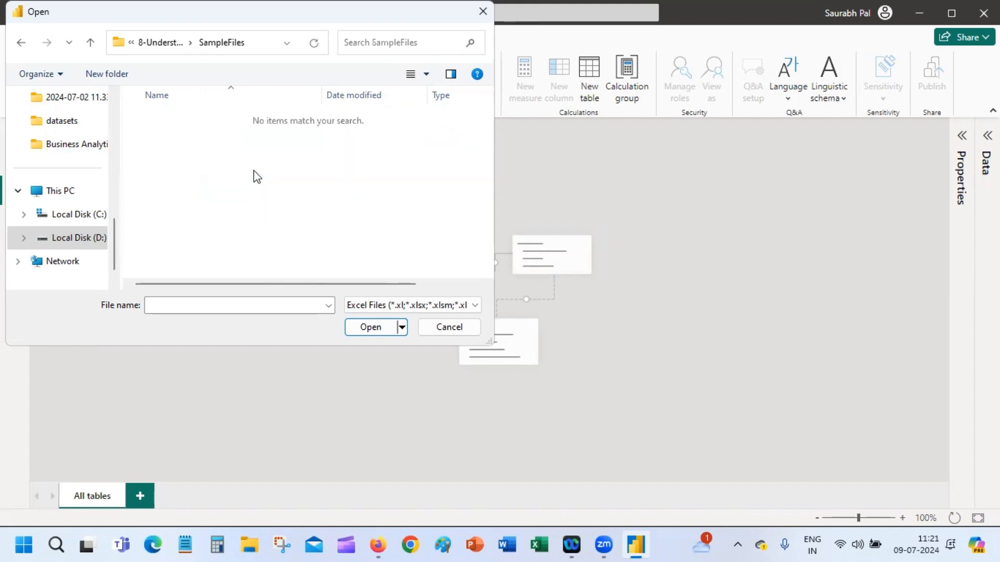
click(383, 304)
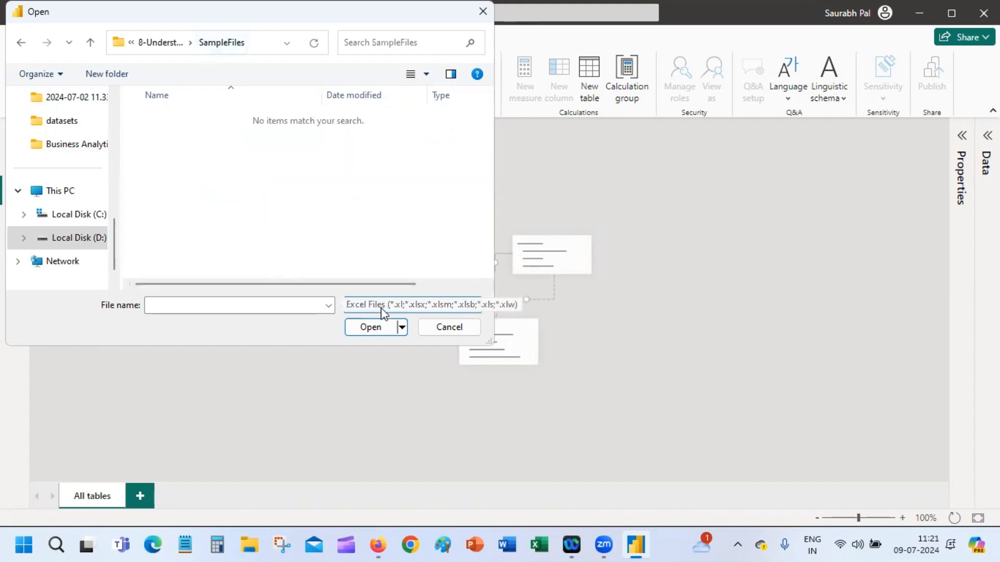
click(371, 330)
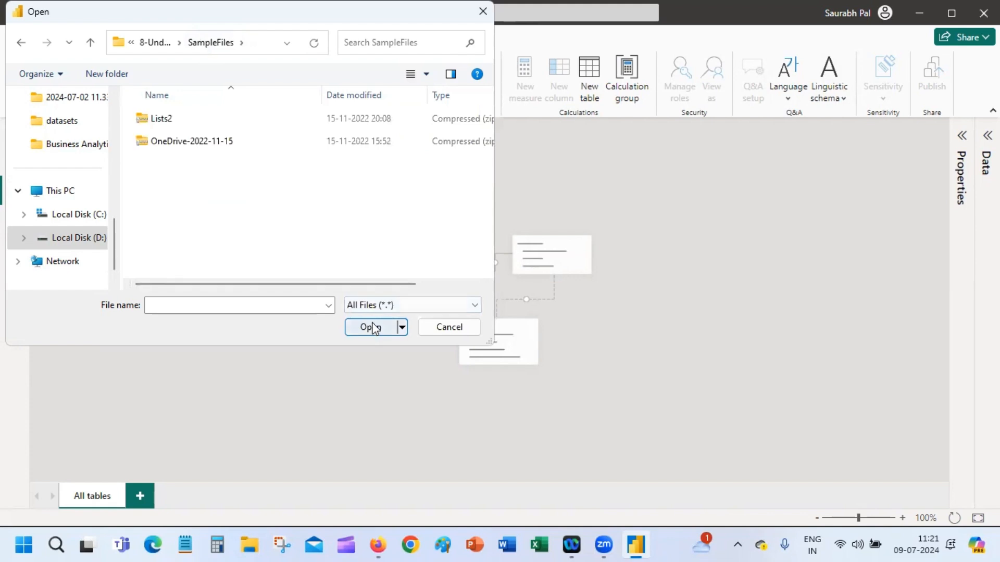
click(156, 43)
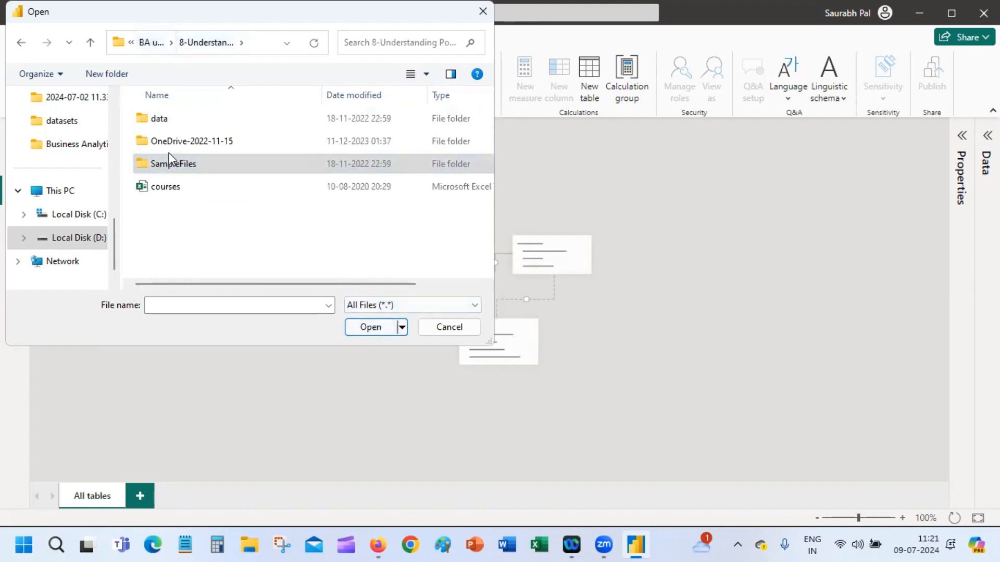
double_click(211, 118)
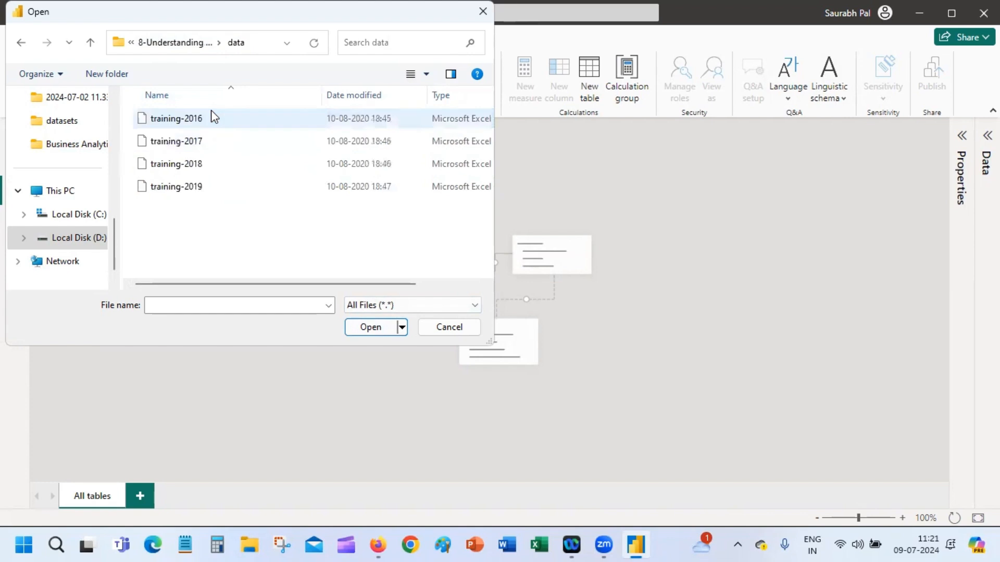
click(189, 46)
Open the Customers workbook from the OneDrive-2022-11-15 folder as the data source.
double_click(197, 150)
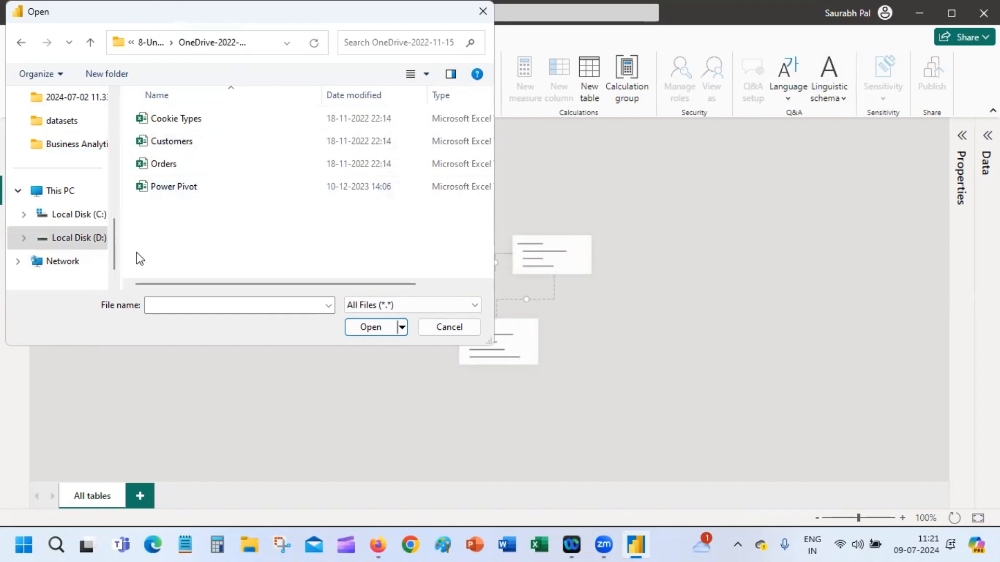
click(203, 174)
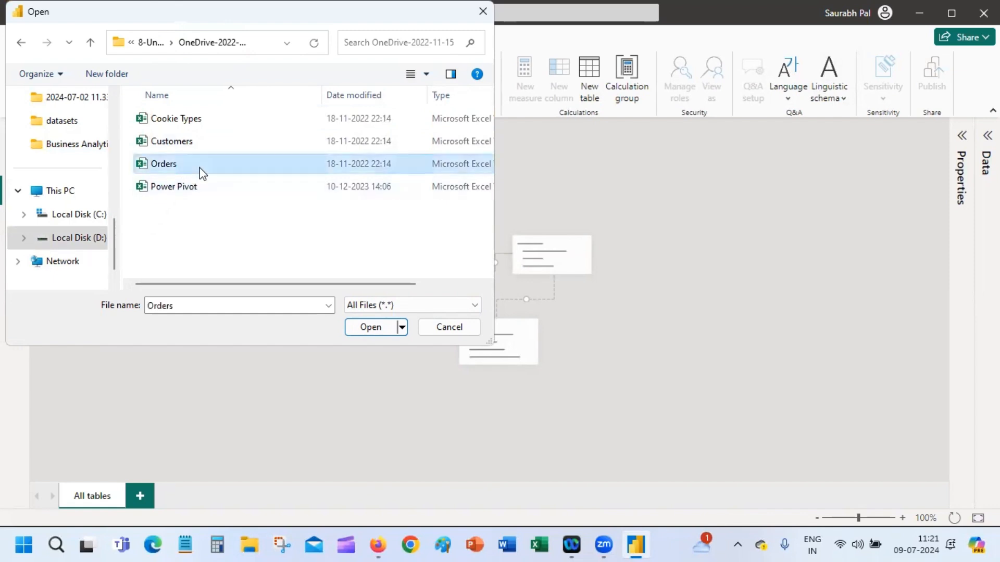
click(215, 125)
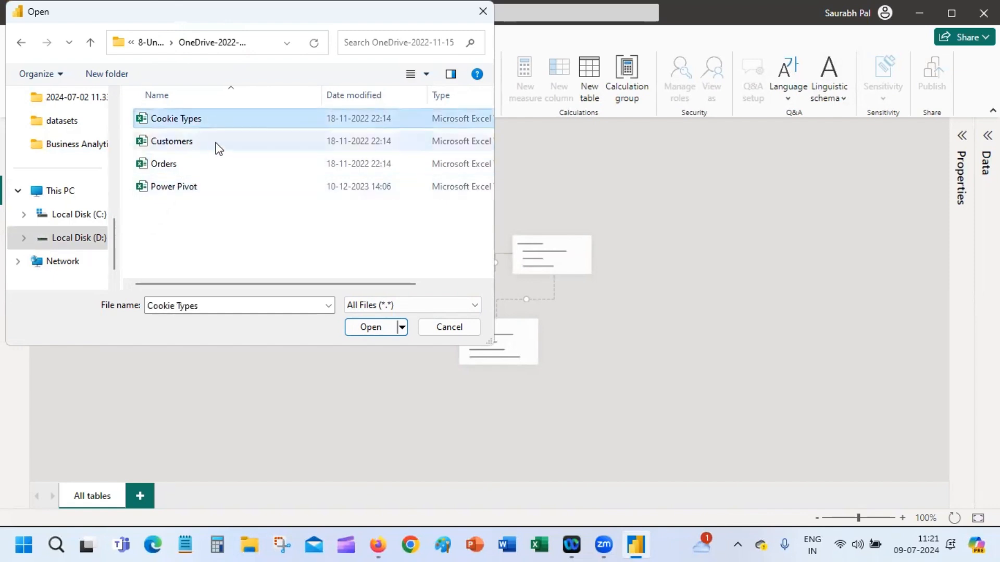
click(219, 145)
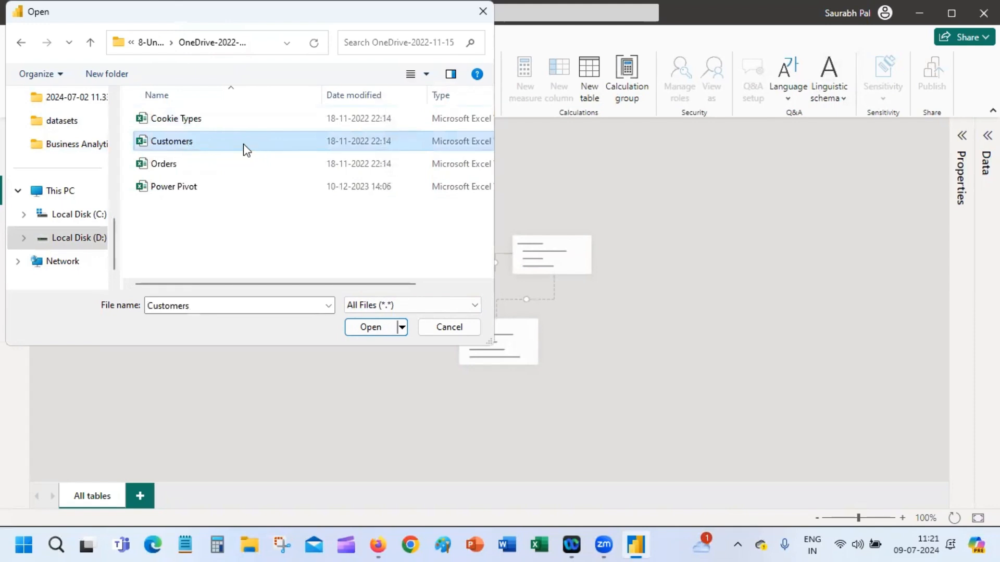
click(247, 150)
key(Escape)
key(Escape)
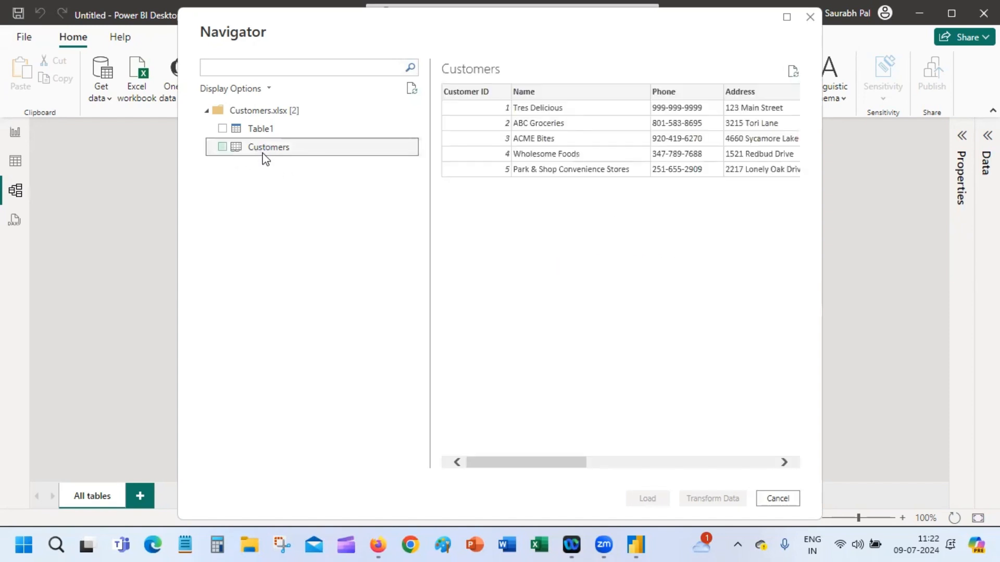
Select the Customers sheet of Customers.xlsx and load it into the model without transforming it.
drag(546, 469, 487, 471)
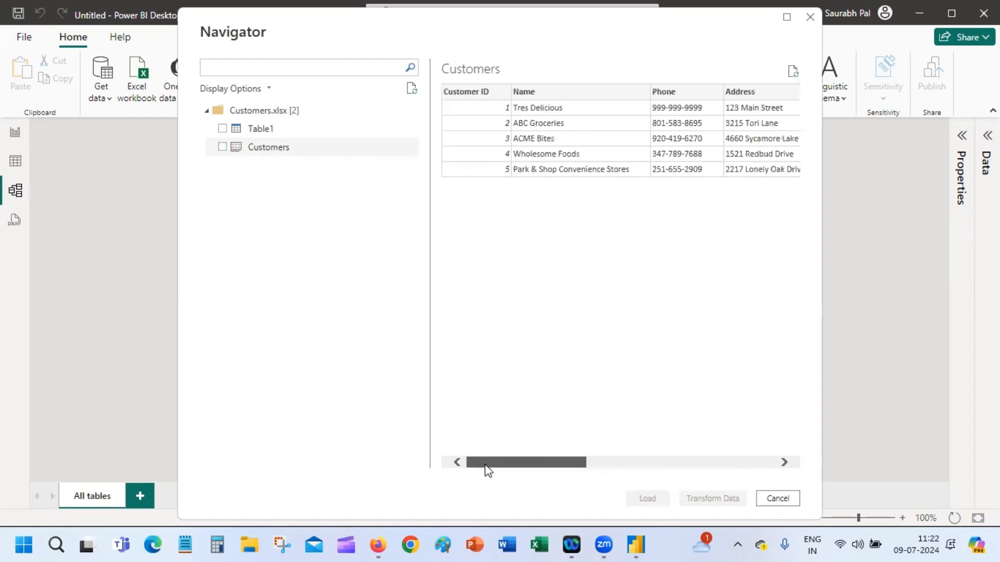
click(224, 148)
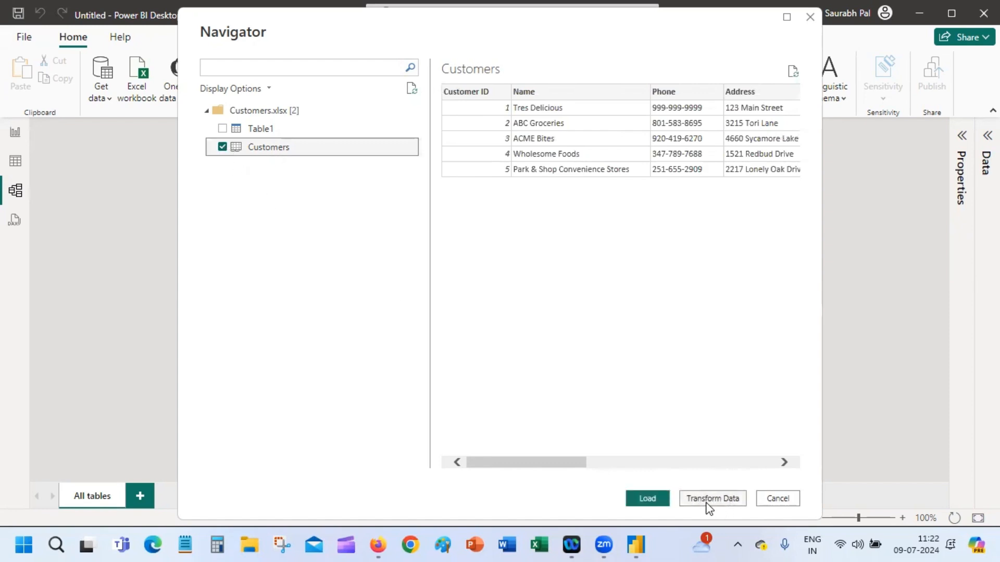
click(648, 499)
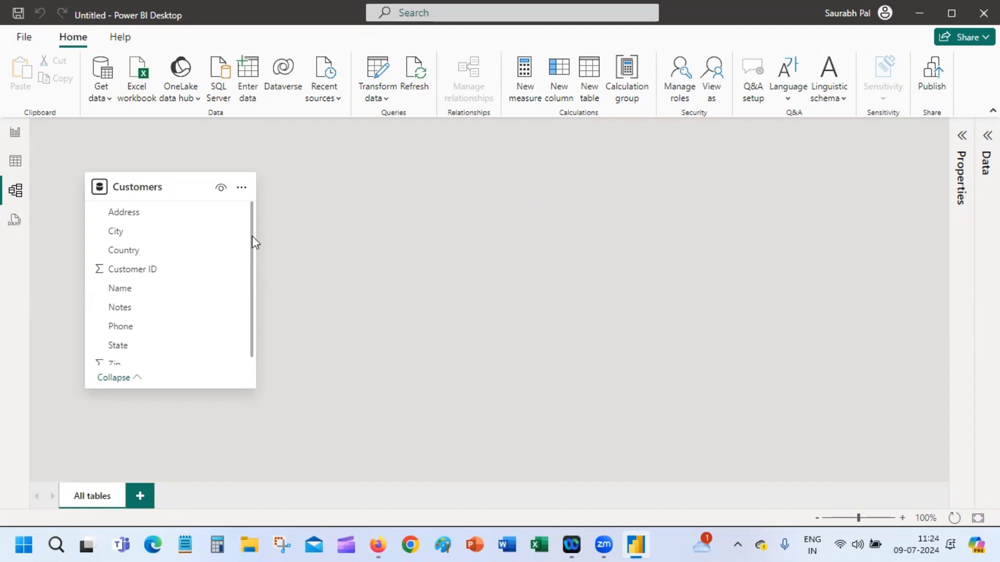
Look over the Customers card in the model, and show the table view with the Customers field list expanded.
scroll(252, 236, down, 1)
scroll(257, 208, up, 1)
double_click(224, 21)
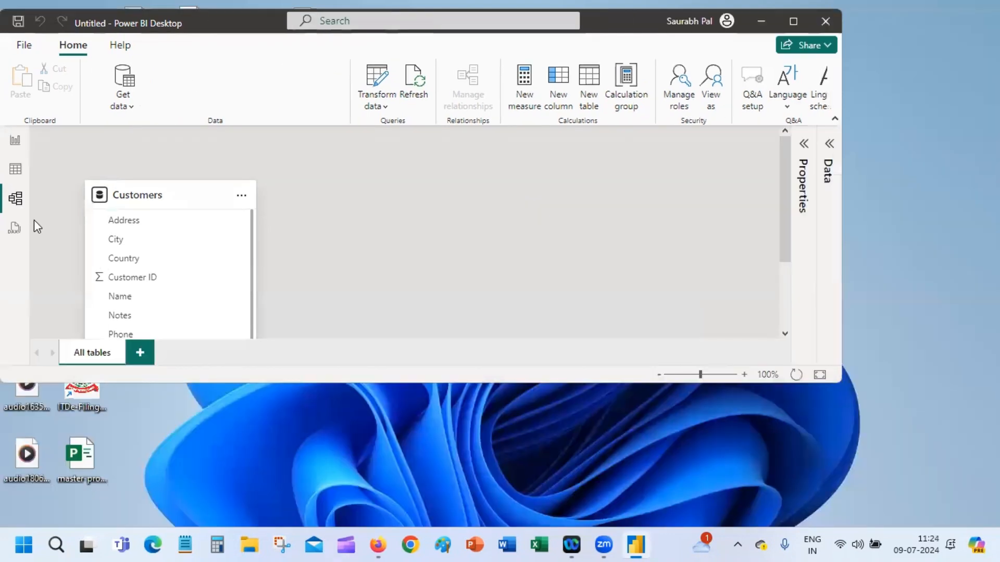
click(17, 169)
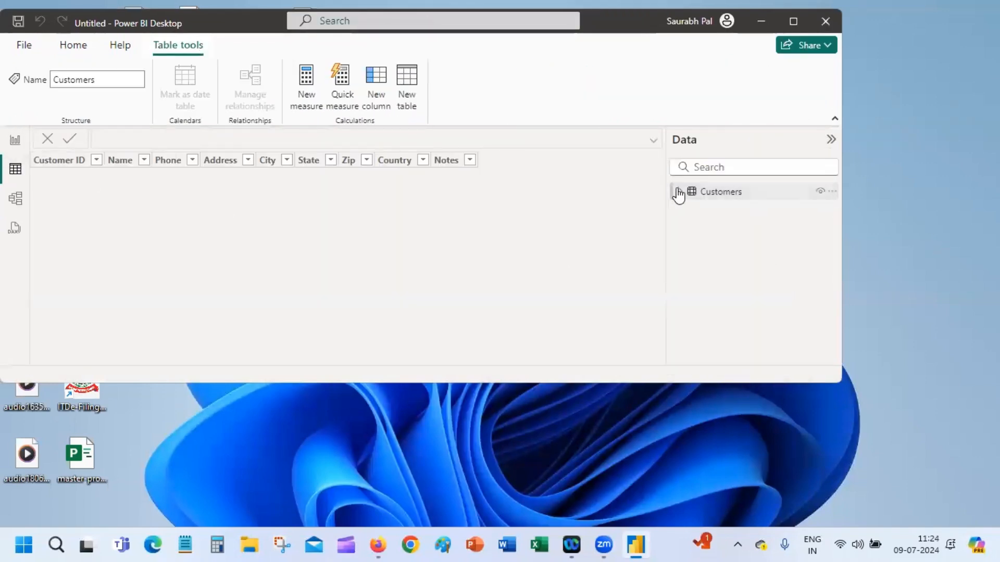
click(678, 192)
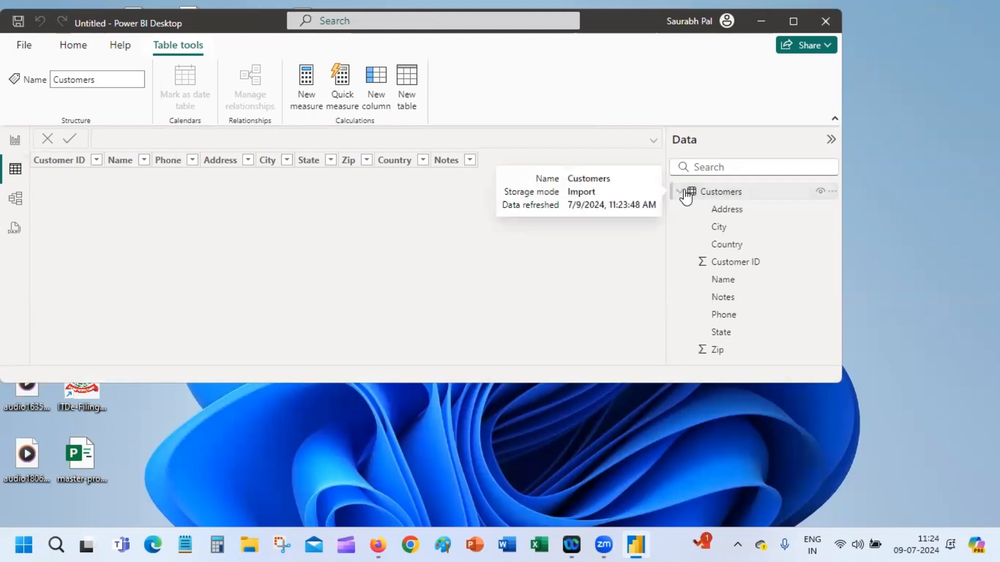
Inspect the Customers table's records, selecting its Address and City columns, and return to the model view.
click(722, 210)
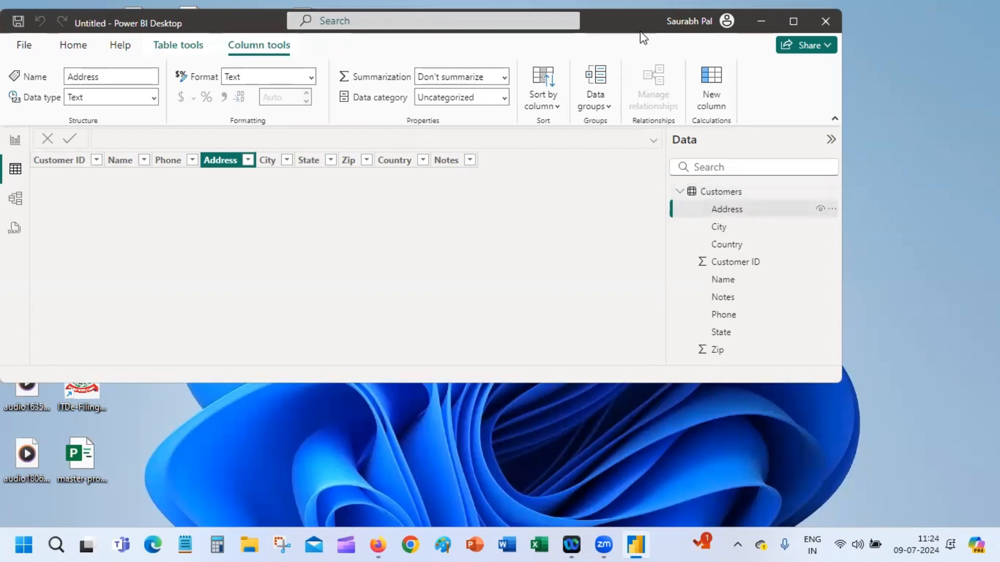
drag(640, 32, 686, 40)
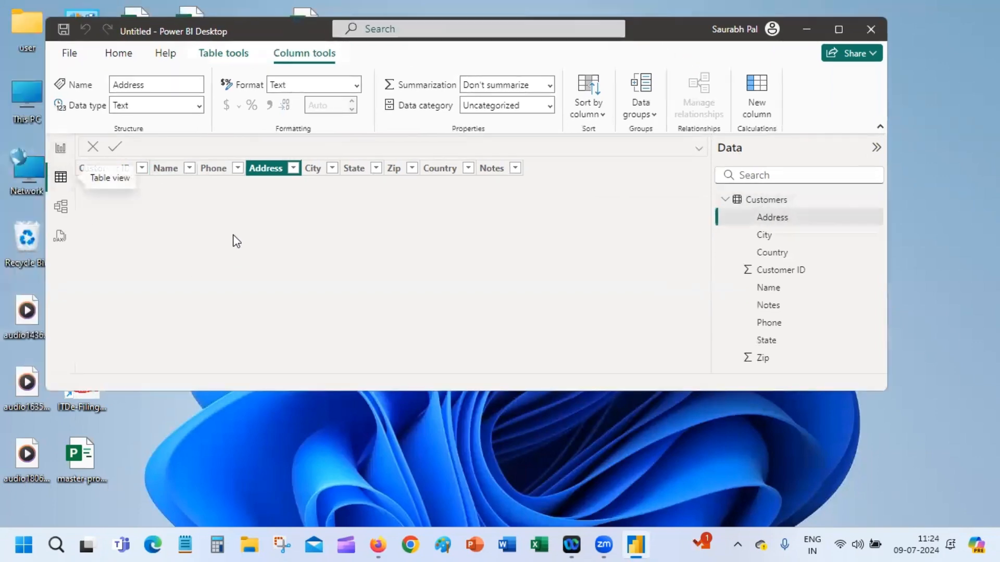
click(805, 203)
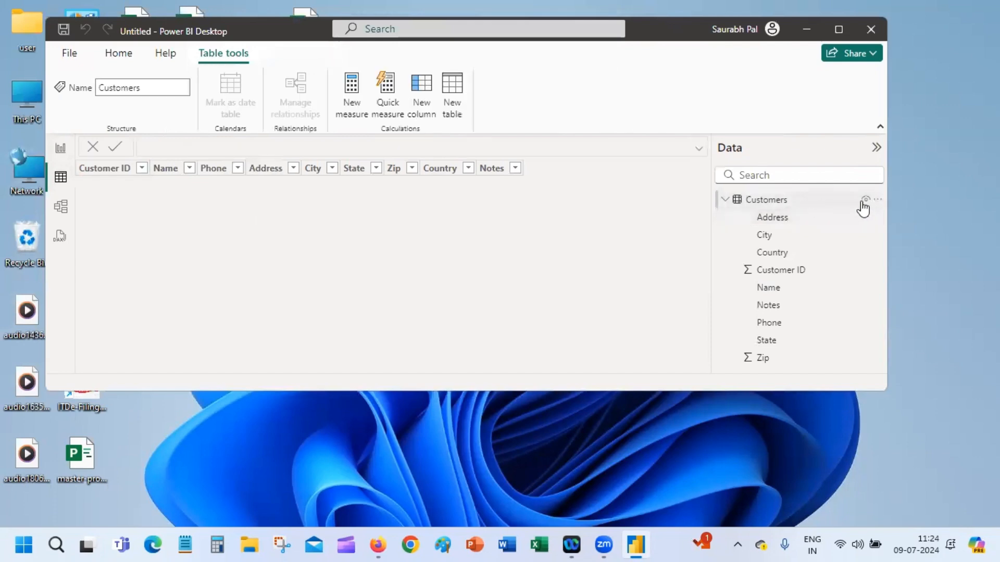
click(825, 221)
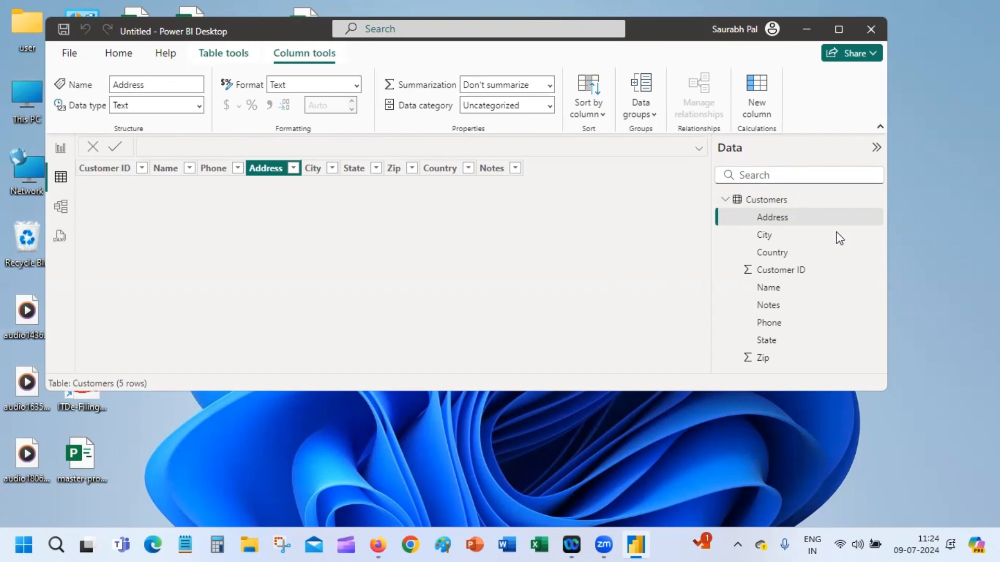
click(764, 236)
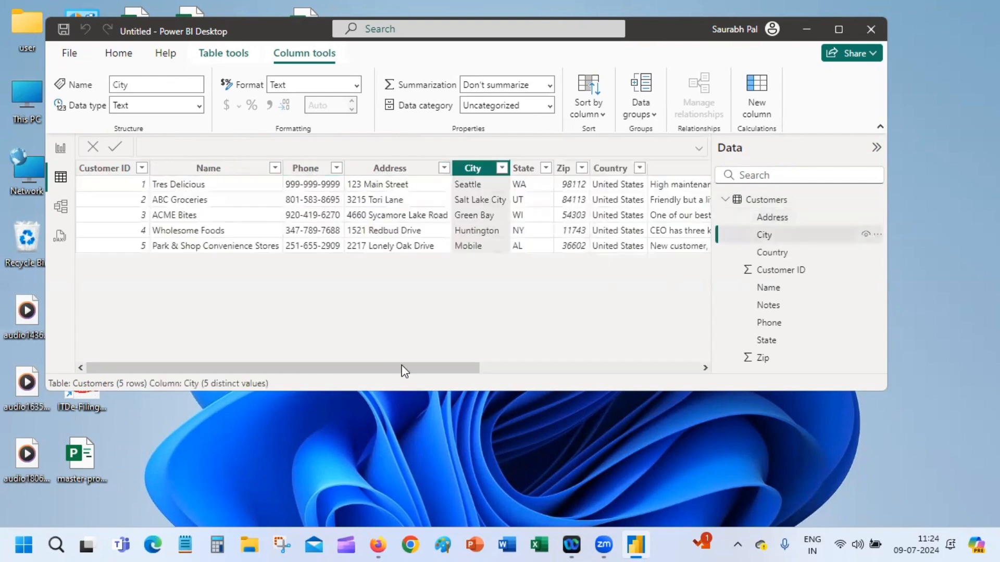
drag(430, 370, 380, 357)
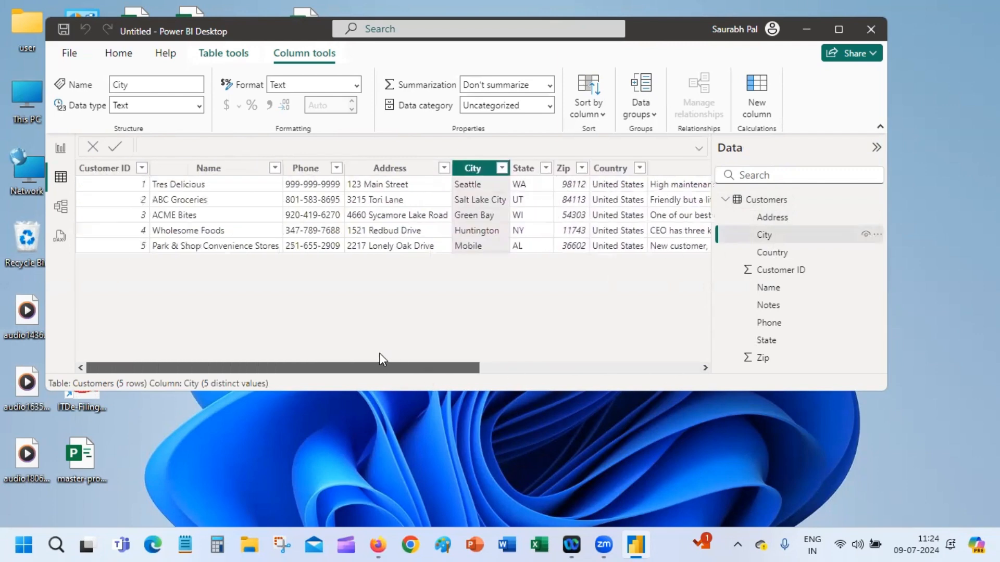
click(60, 209)
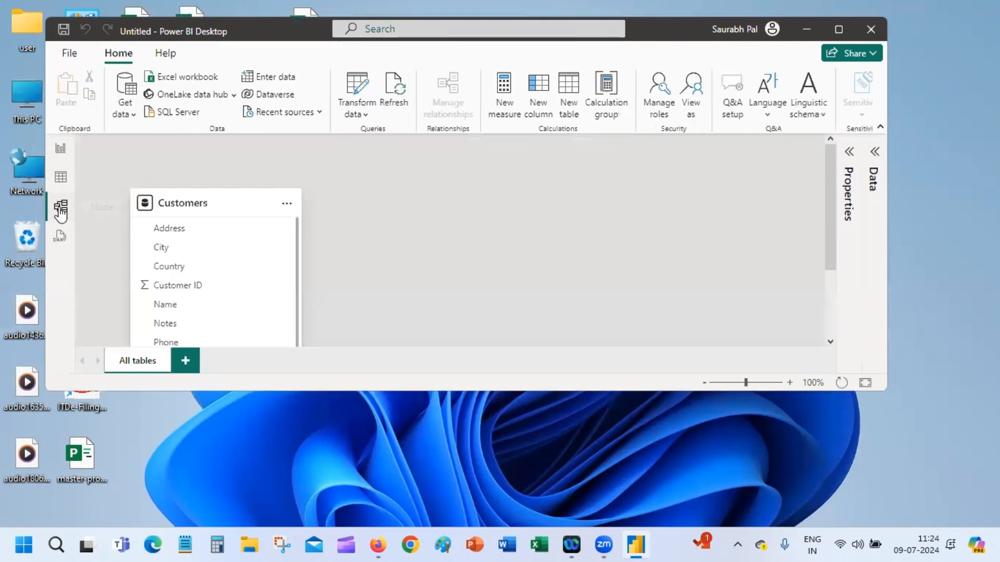
Maximize the report window and look through all the fields in the Customers table card.
double_click(268, 34)
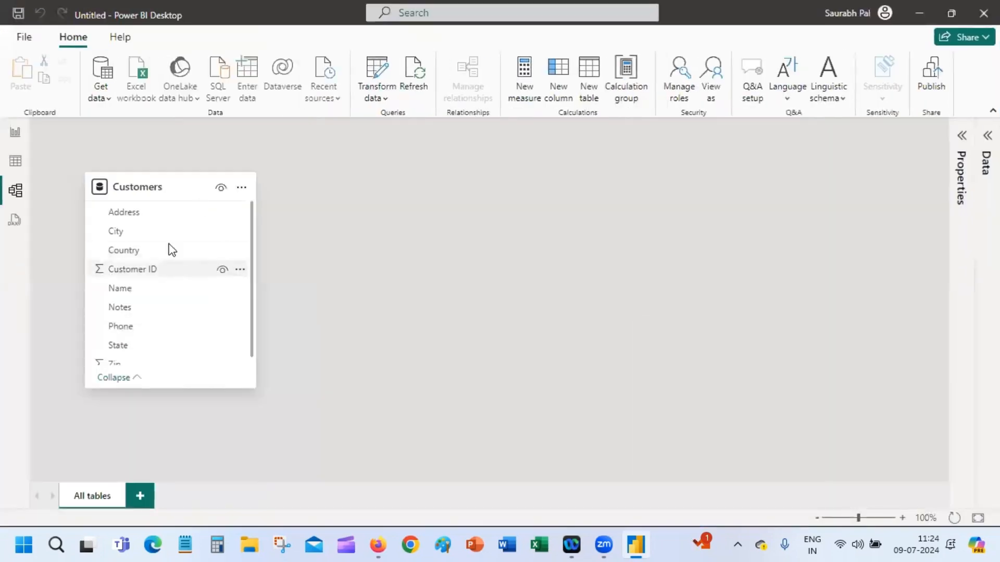
drag(252, 216, 258, 238)
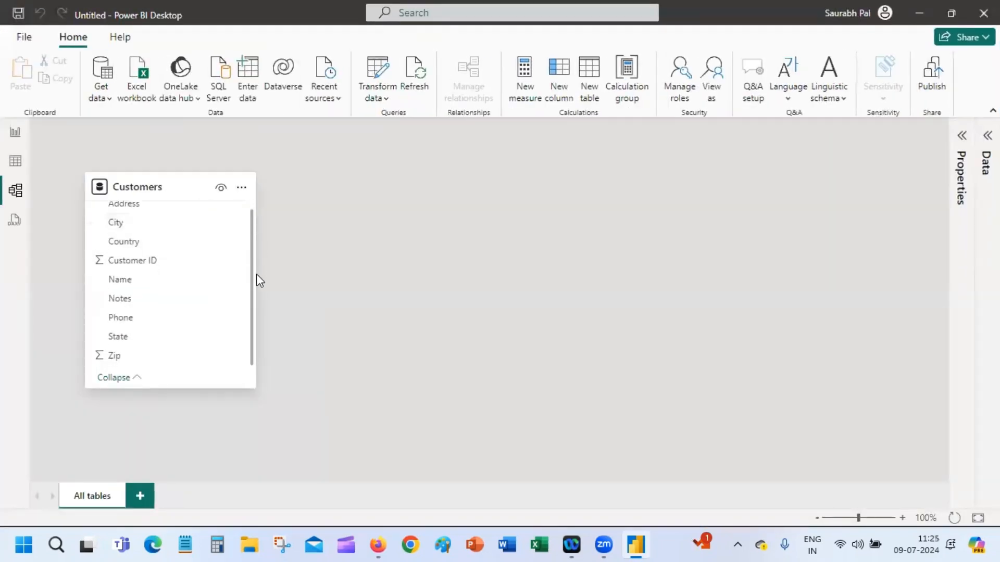
drag(252, 281, 254, 216)
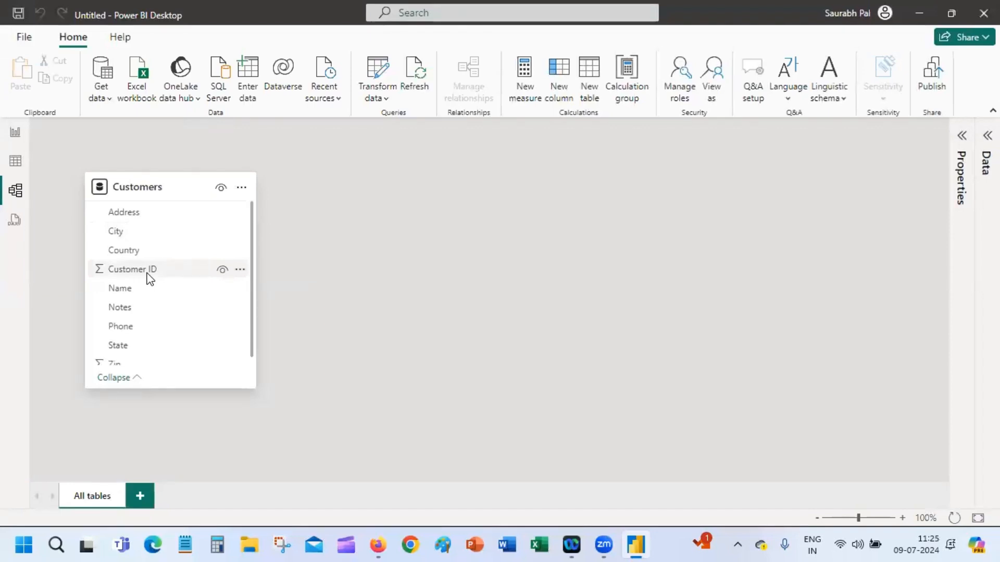
Import the Cookie Types sheet from the Cookie Types Excel workbook and load it into the model without transforming it.
click(111, 101)
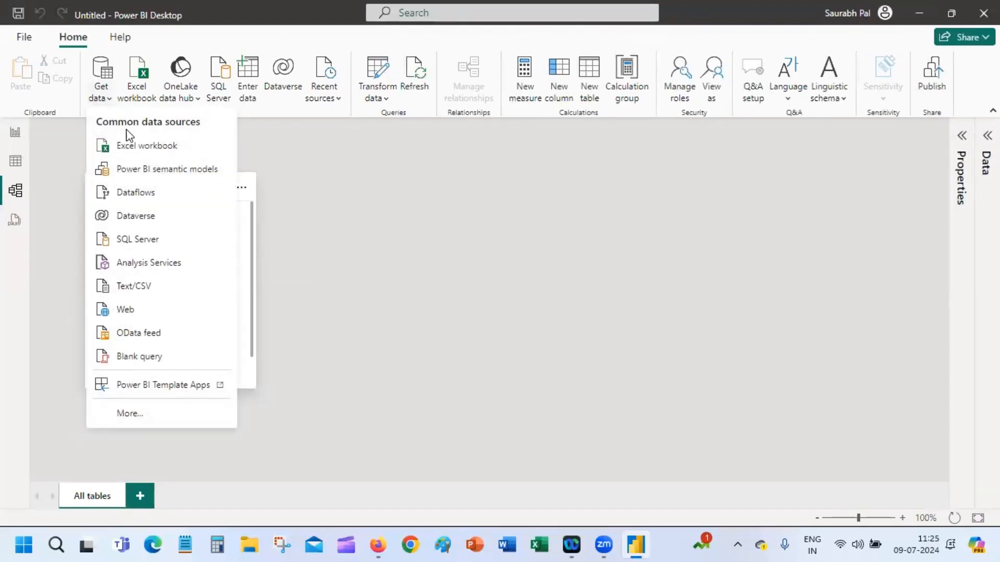
click(148, 148)
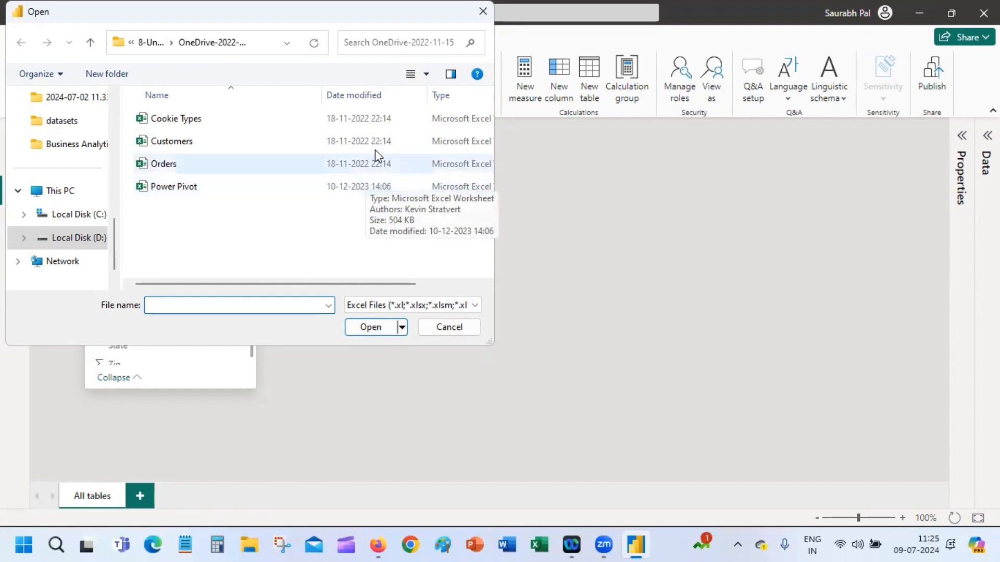
click(174, 121)
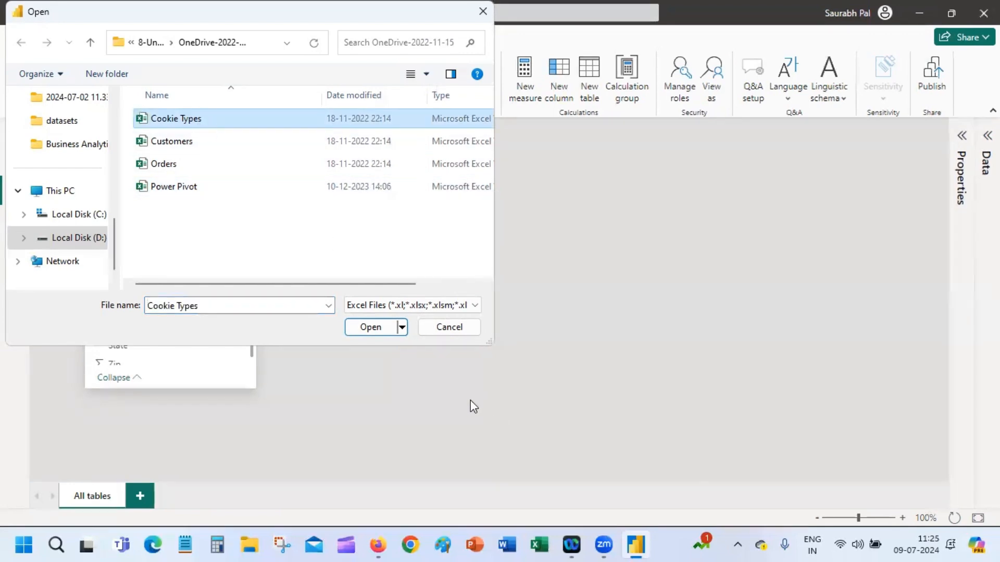
click(382, 326)
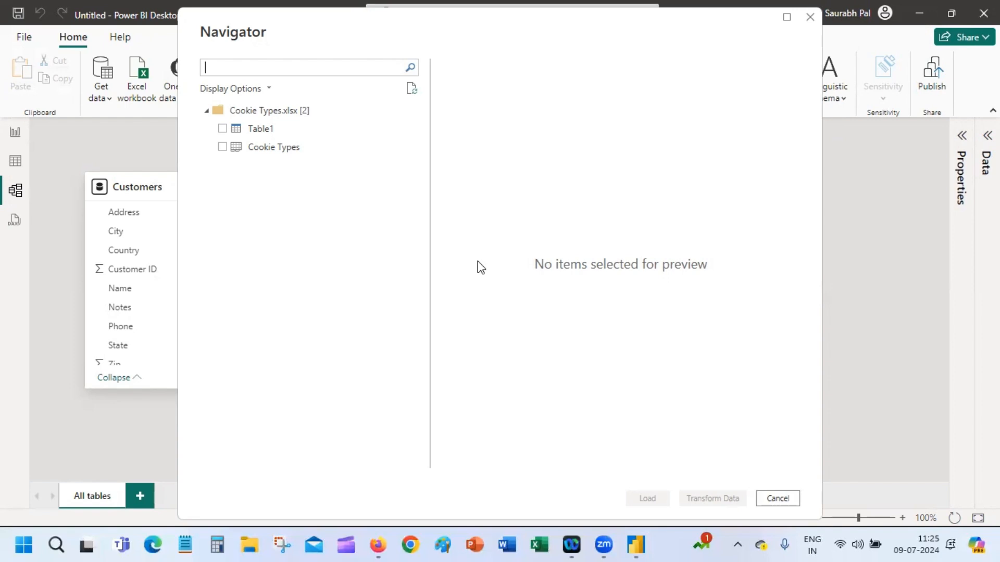
click(223, 148)
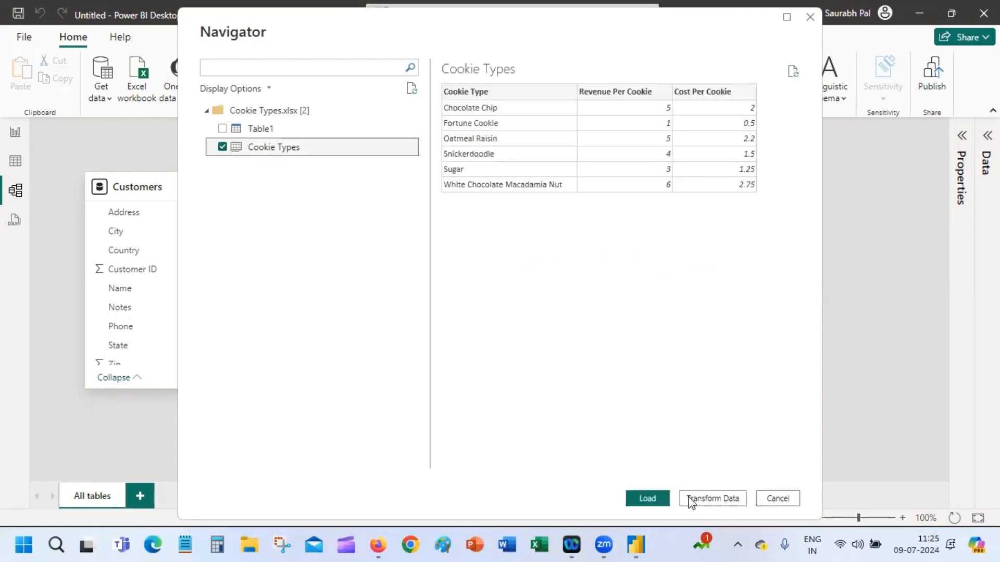
click(658, 497)
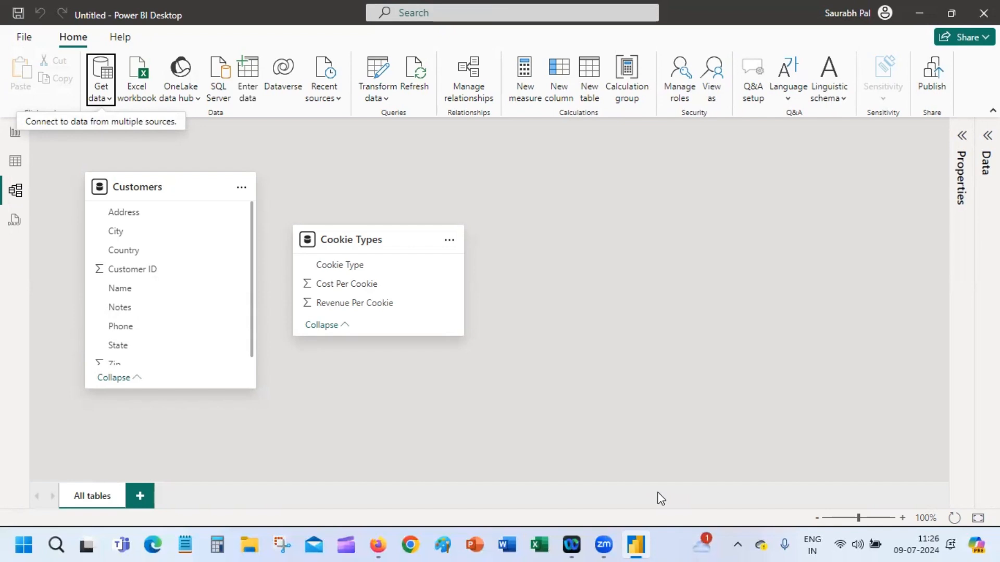
Extend the Cookie Types card upward to align with the Customers card, and lengthen the Customers card to fit all its fields.
click(392, 232)
drag(388, 222, 380, 172)
click(625, 296)
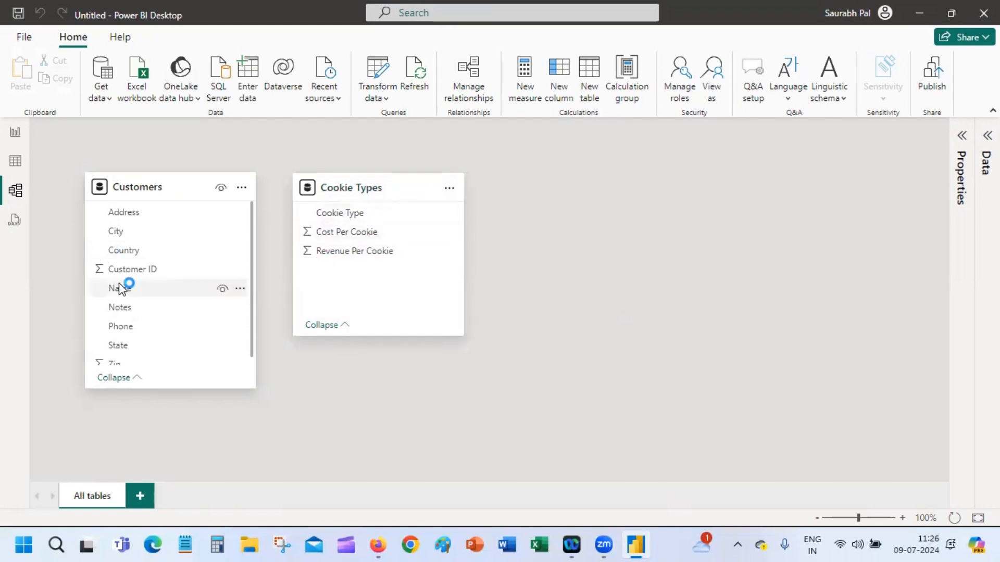
drag(200, 389, 204, 459)
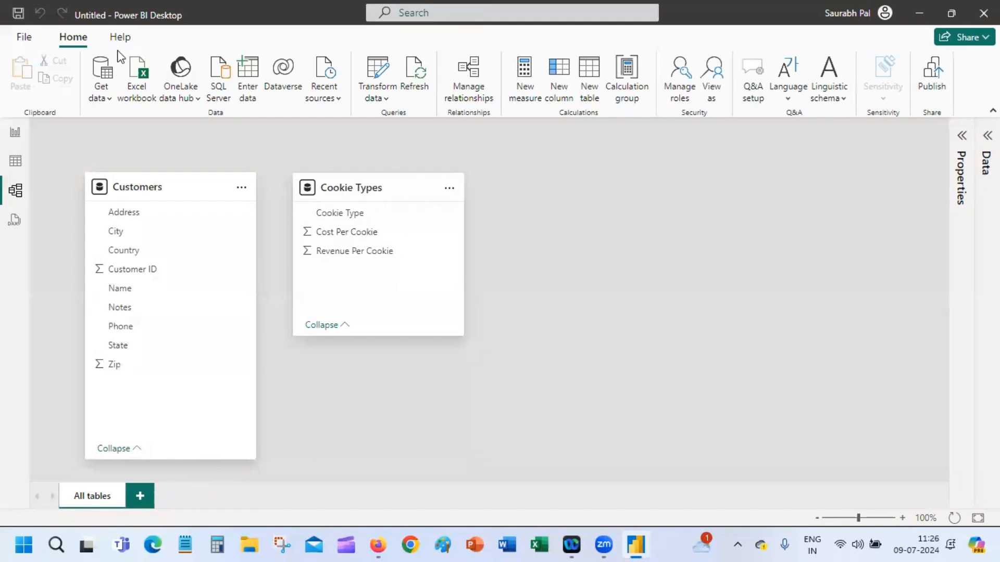
Load the Orders sheet from the Orders Excel workbook into the model, and extend its card upward level with the other tables.
click(138, 90)
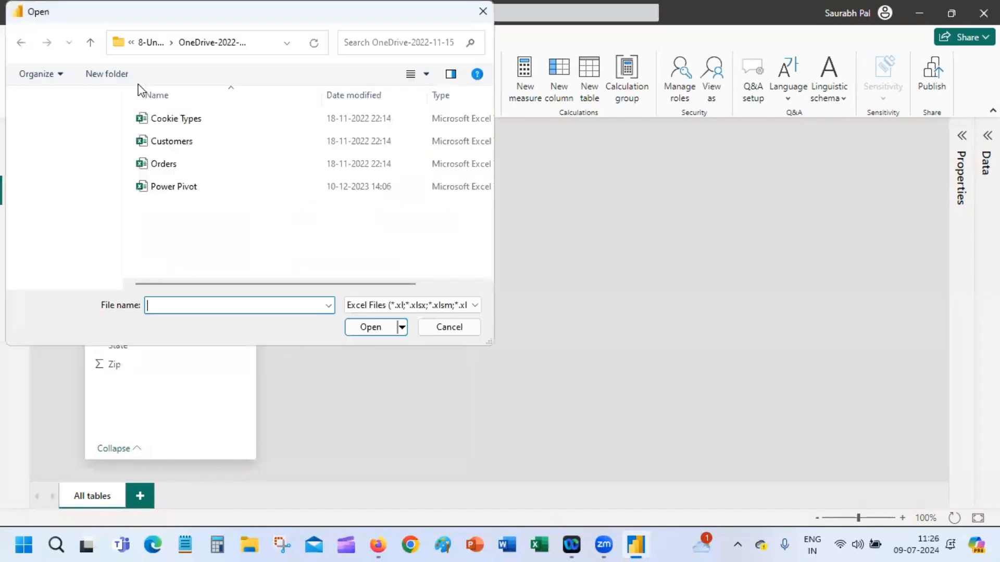
click(189, 171)
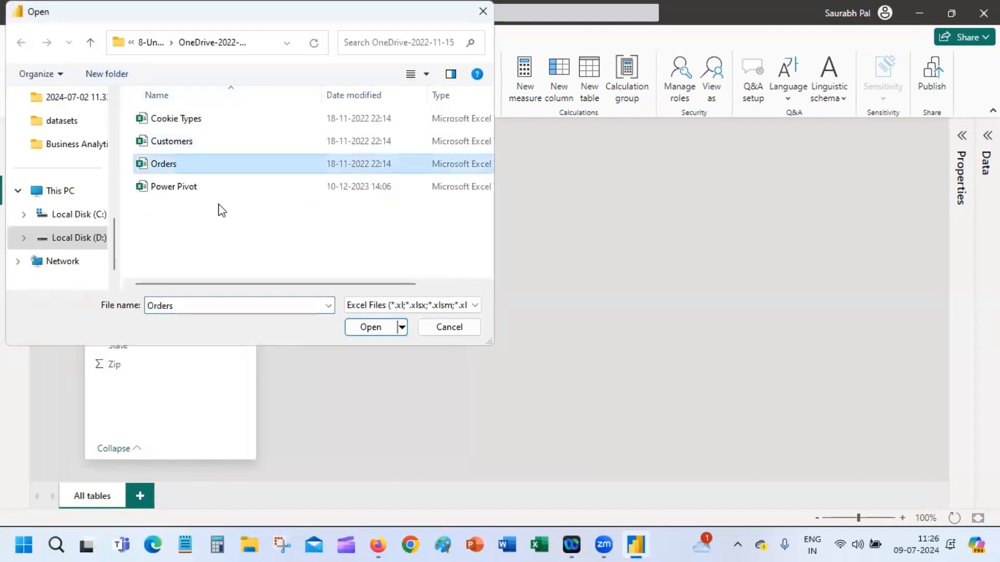
click(368, 328)
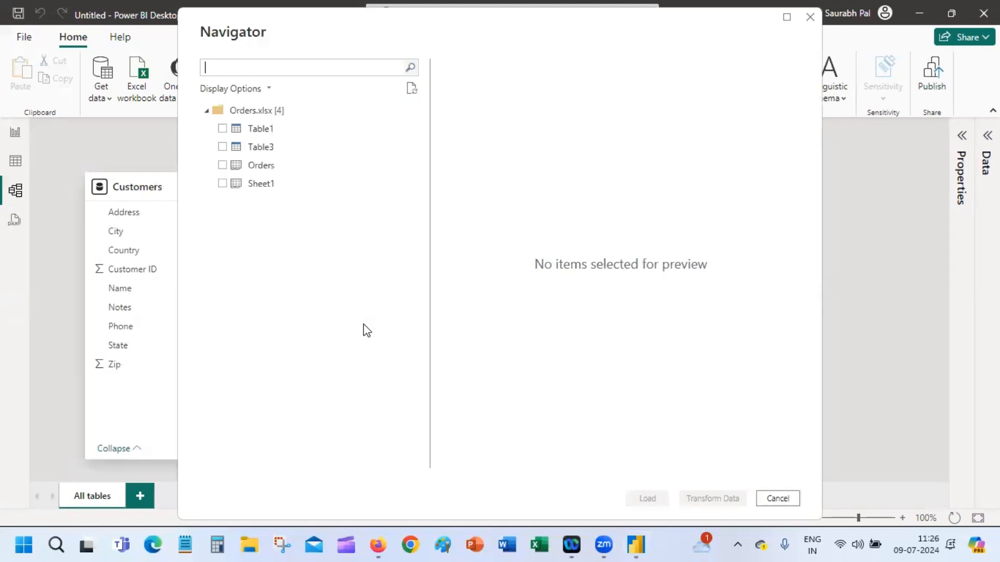
click(235, 165)
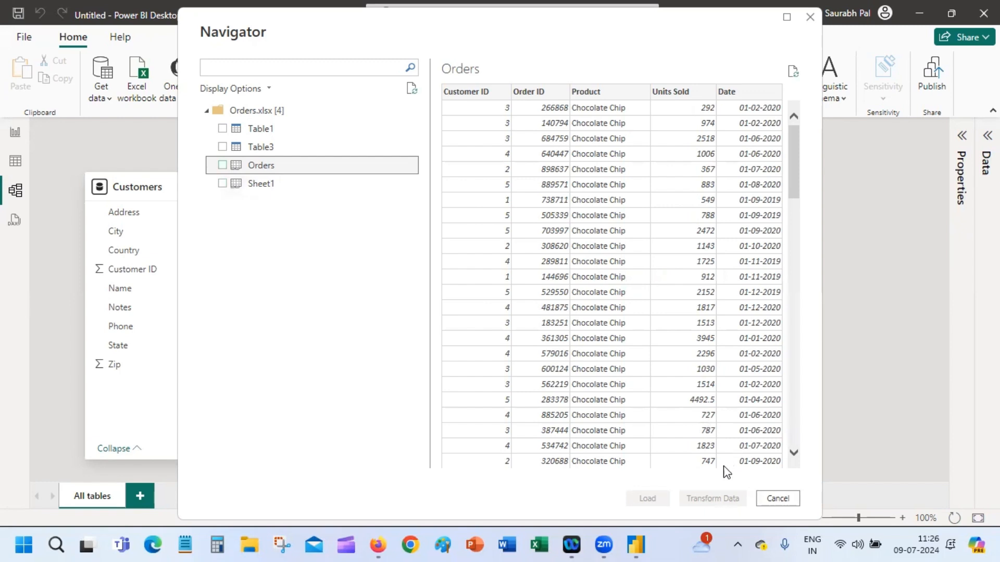
click(222, 165)
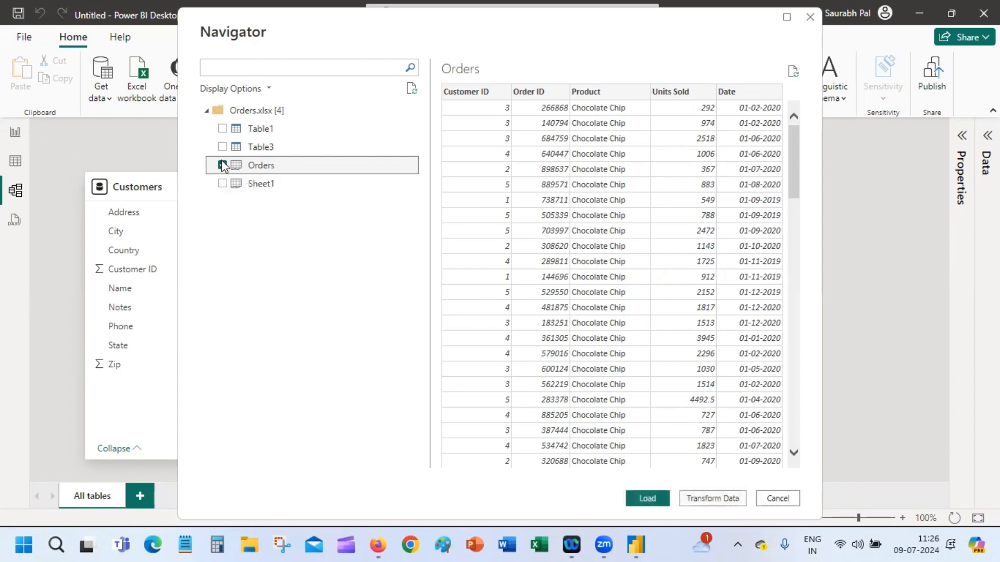
click(648, 499)
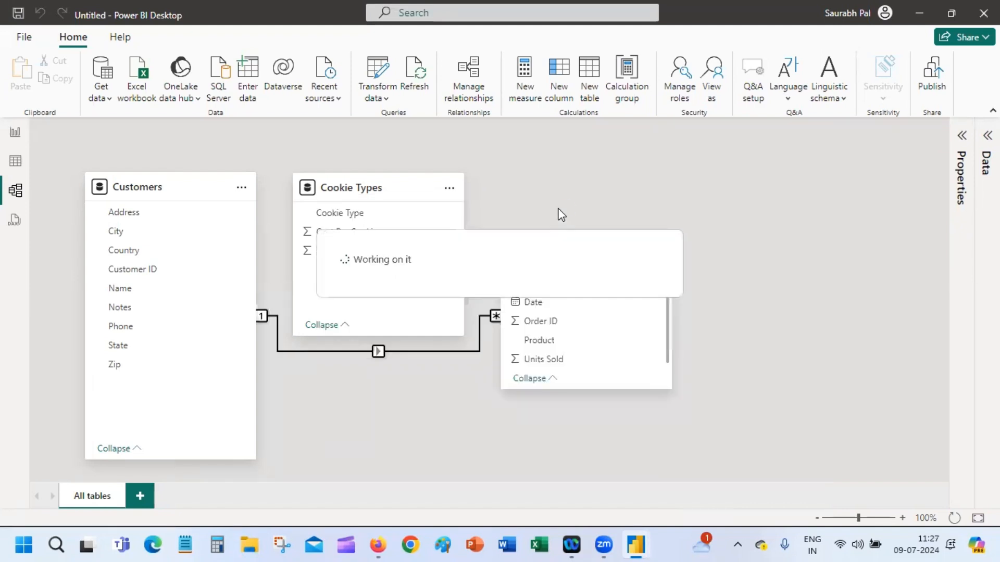
drag(583, 241, 581, 173)
click(577, 201)
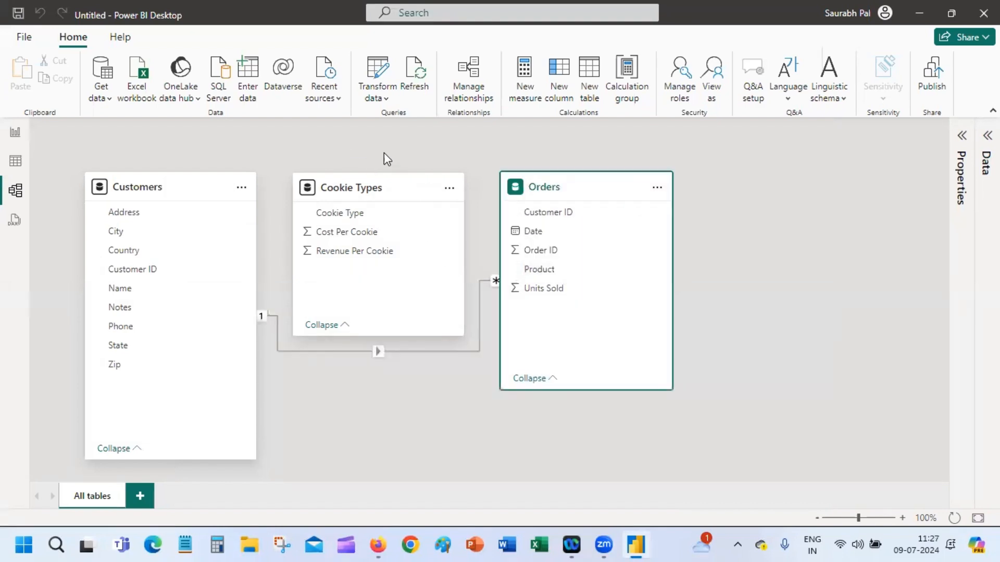
Delete the Customer ID relationship between the Customers and Orders tables.
click(429, 352)
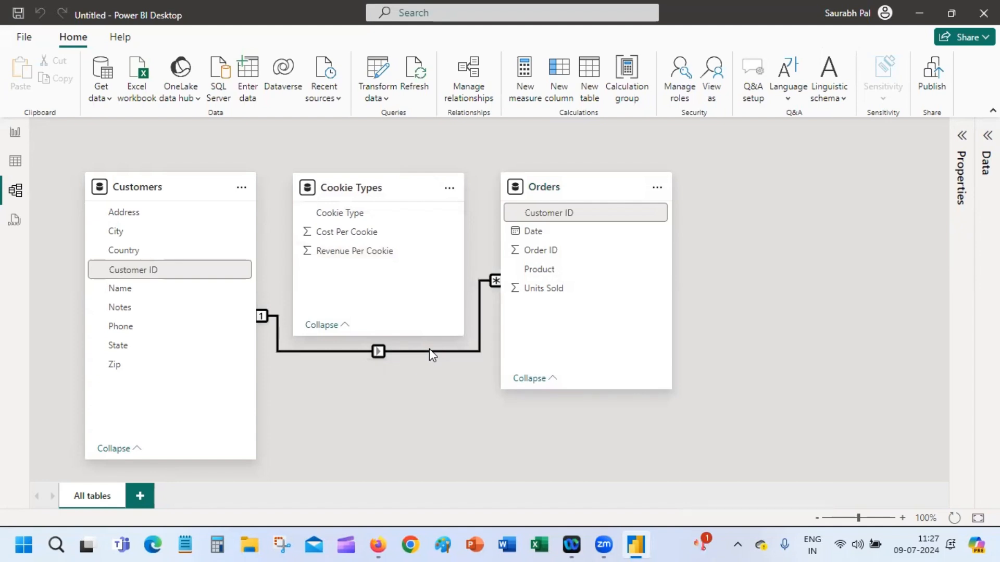
click(85, 211)
key(Delete)
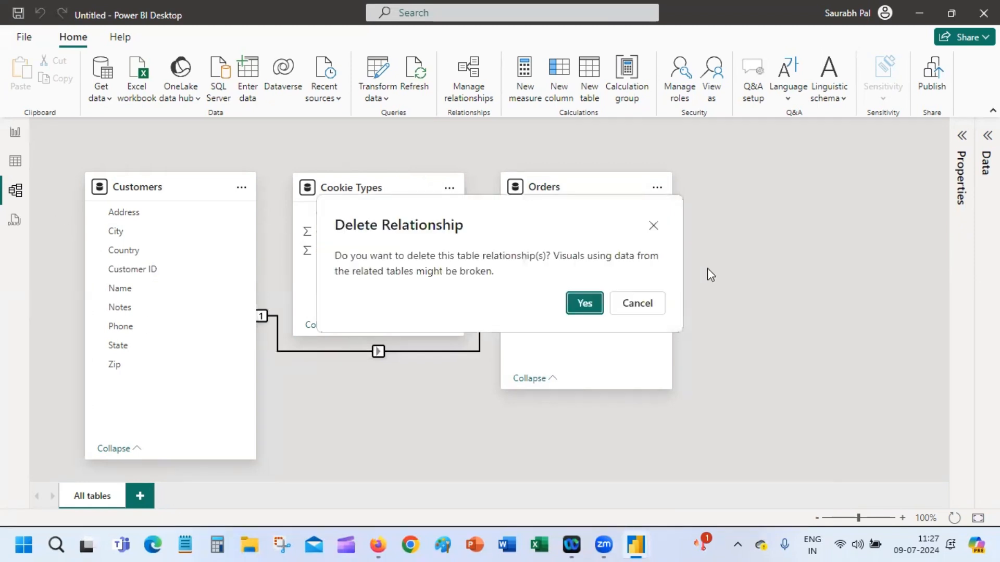
click(581, 310)
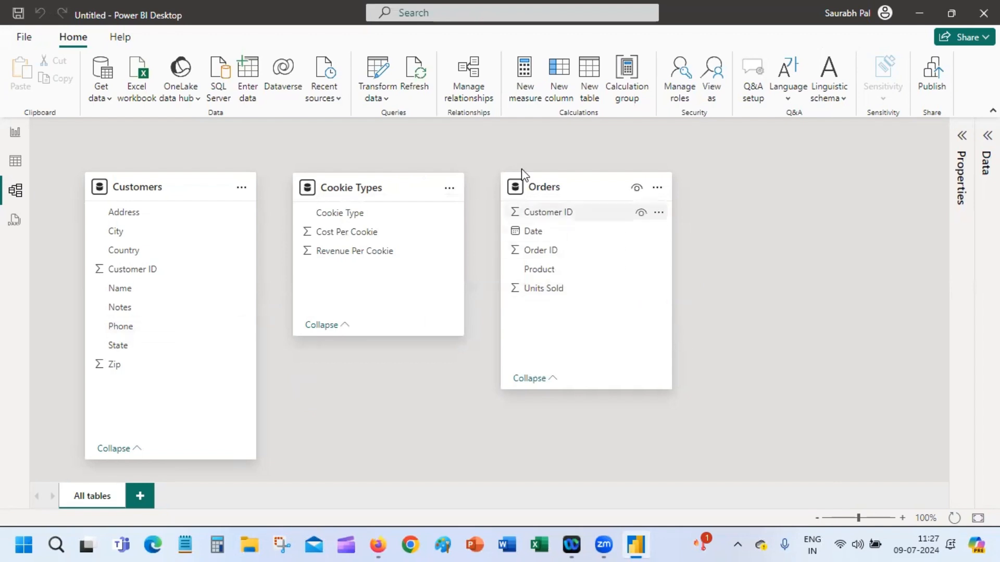
Autodetect the relationships between the model's tables through the relationship manager.
click(476, 69)
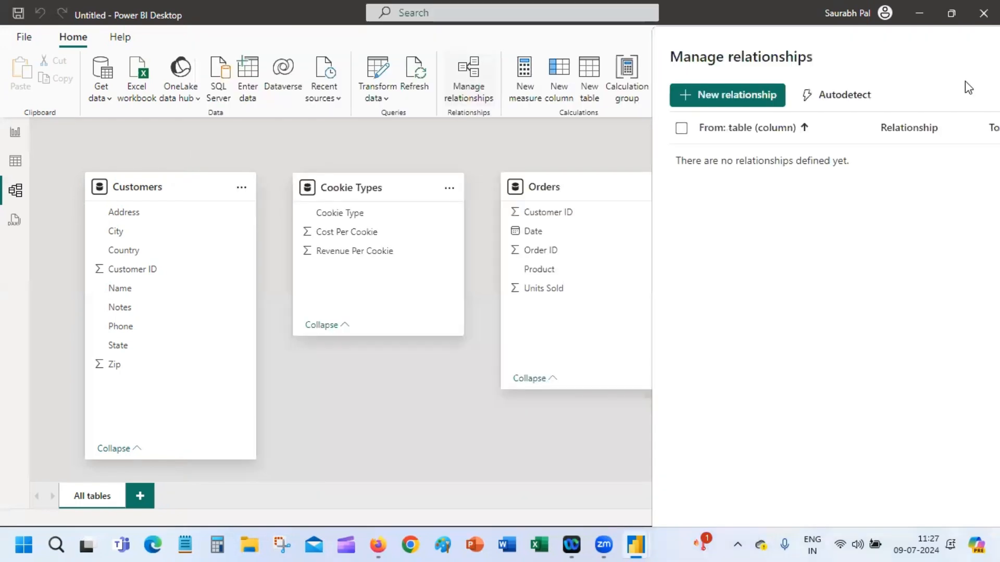
click(843, 104)
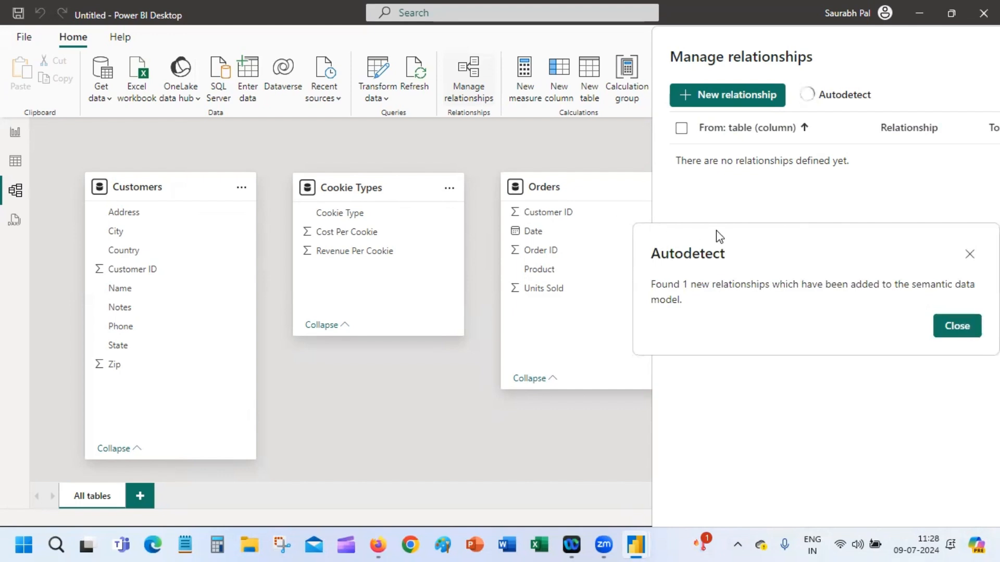
drag(716, 230, 511, 227)
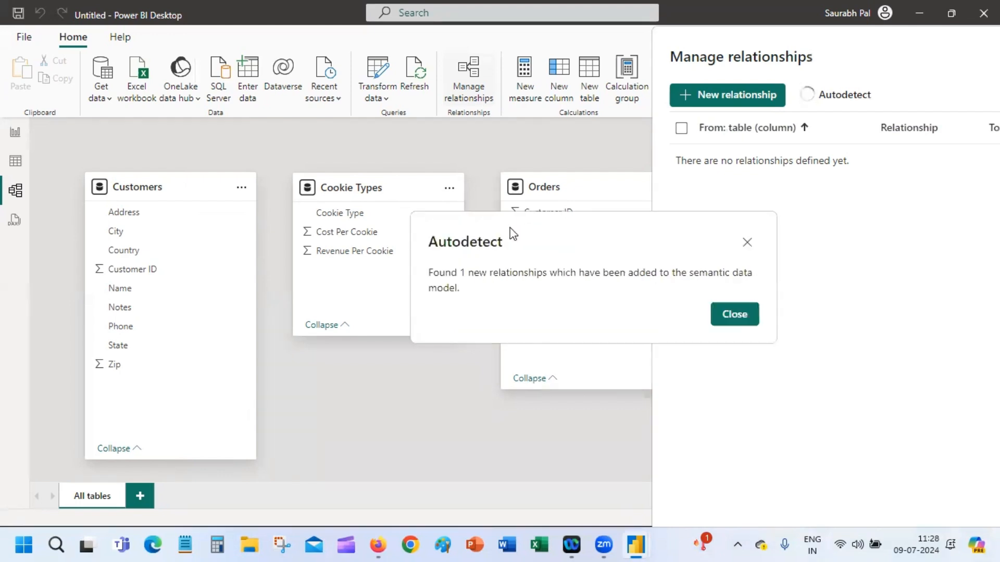
click(735, 316)
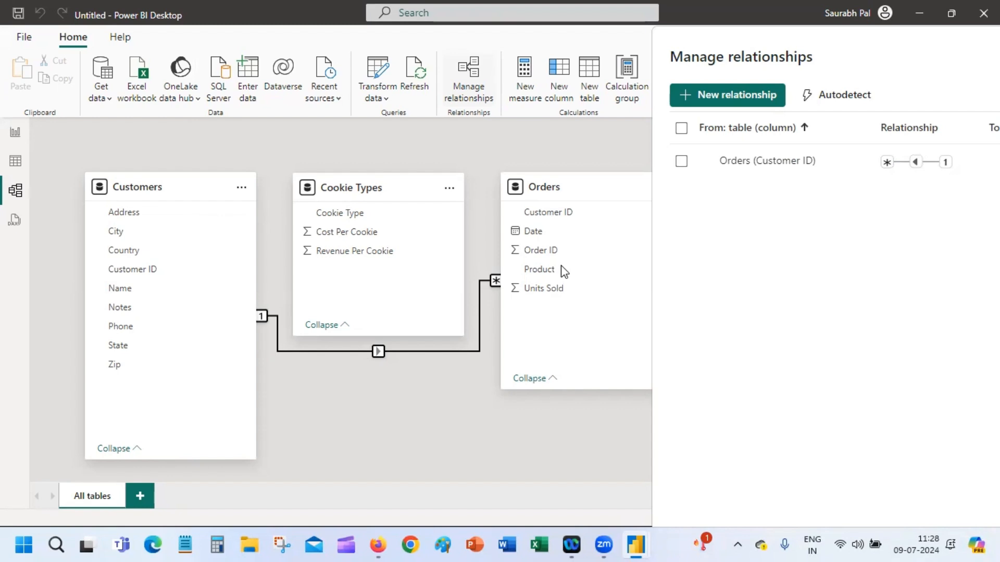
Create an active one-to-many relationship from Cookie Type in Cookie Types to Product in Orders, with Single cross-filter direction.
click(719, 96)
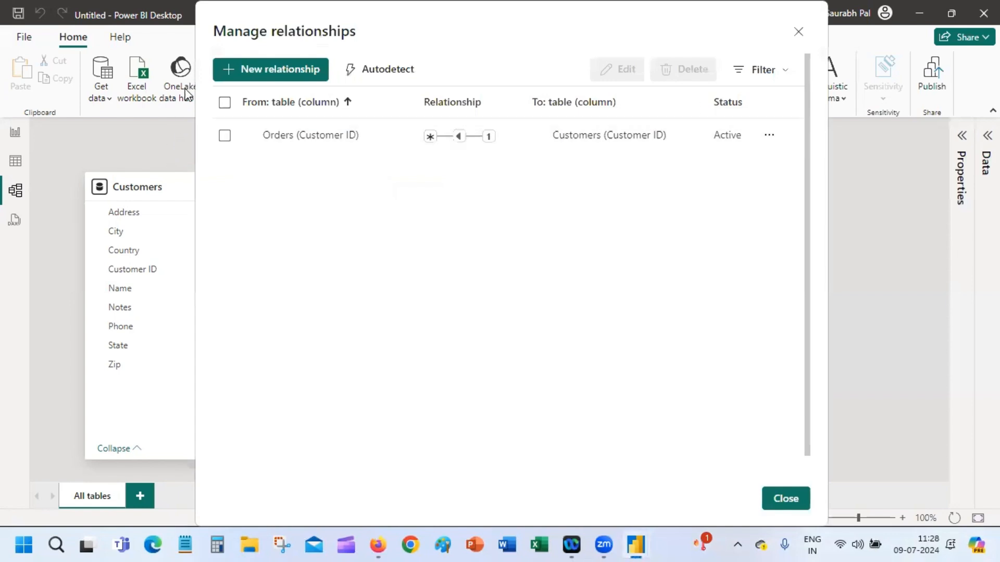
click(288, 68)
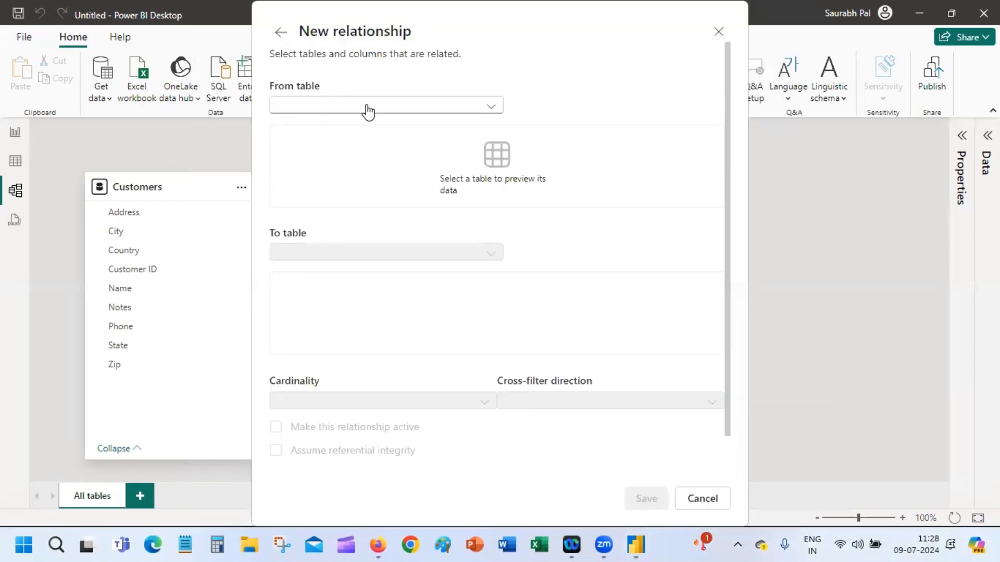
click(382, 106)
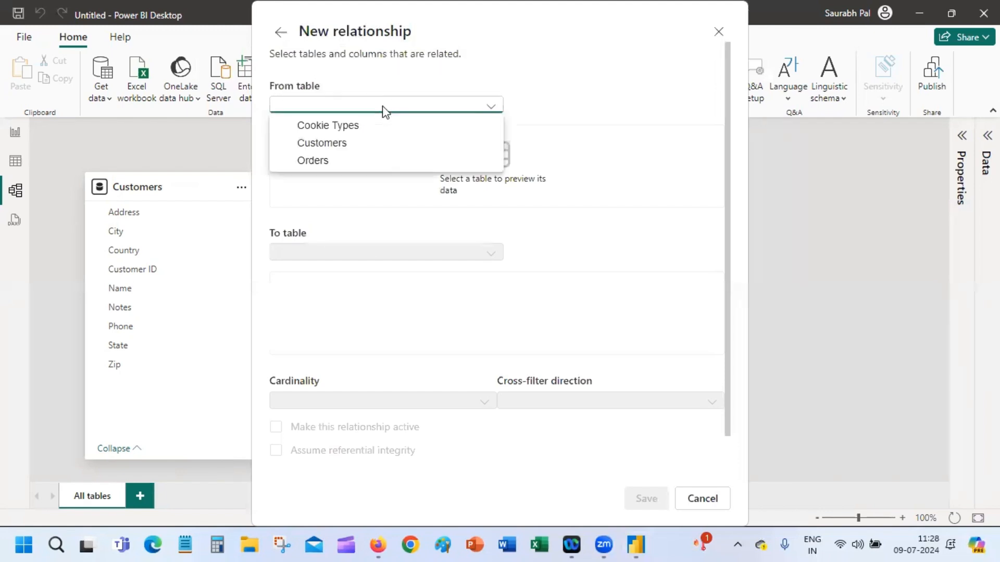
click(382, 130)
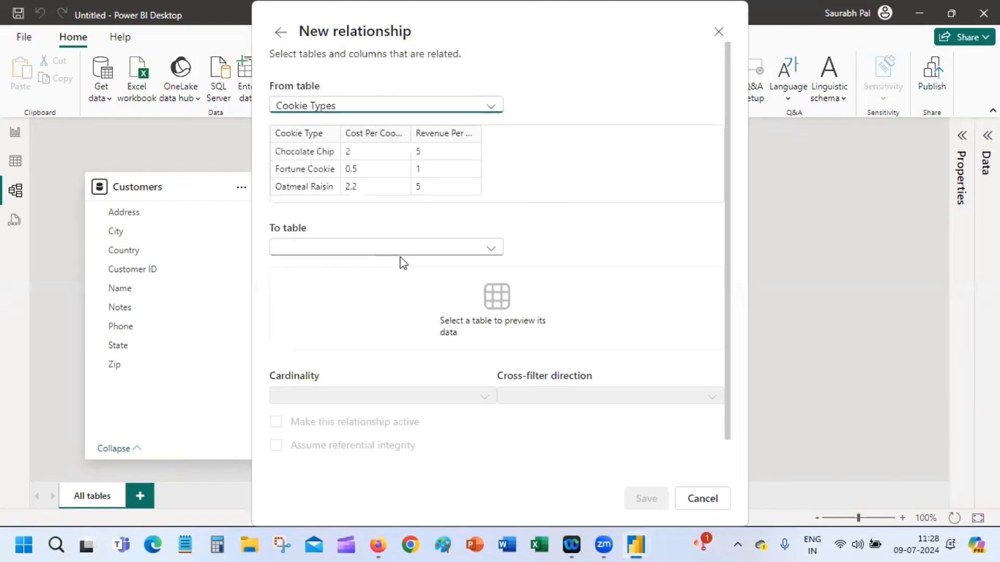
click(406, 256)
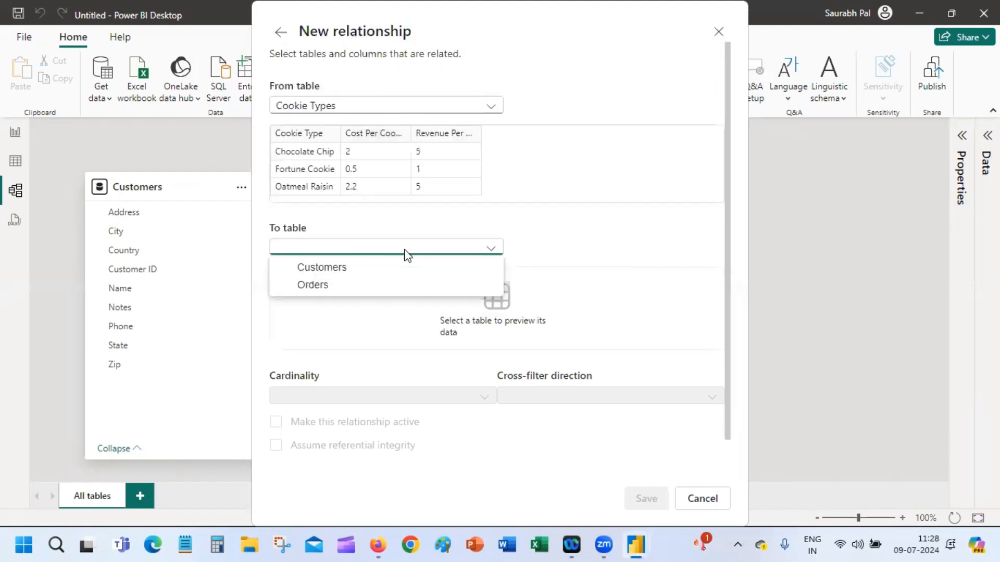
click(396, 289)
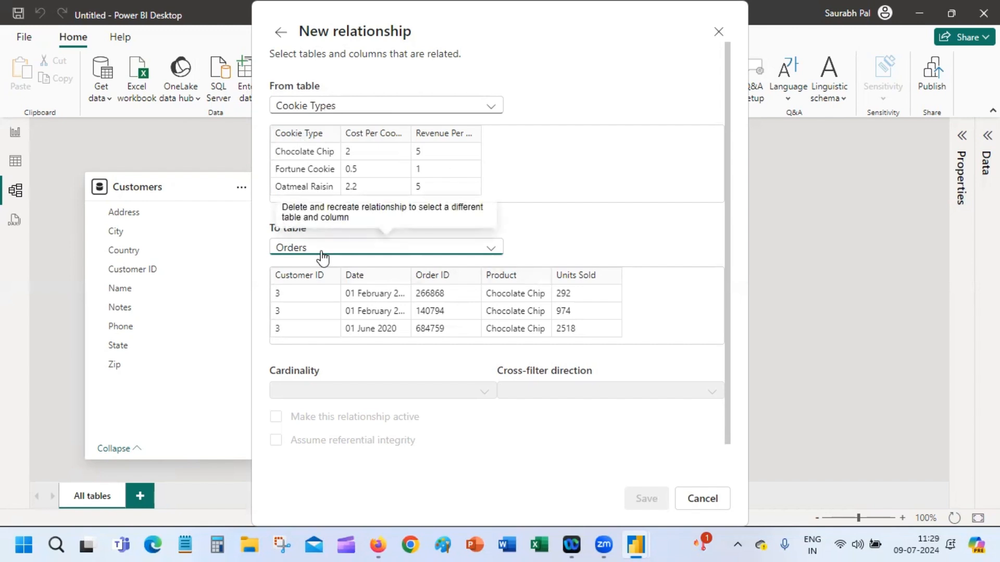
click(312, 133)
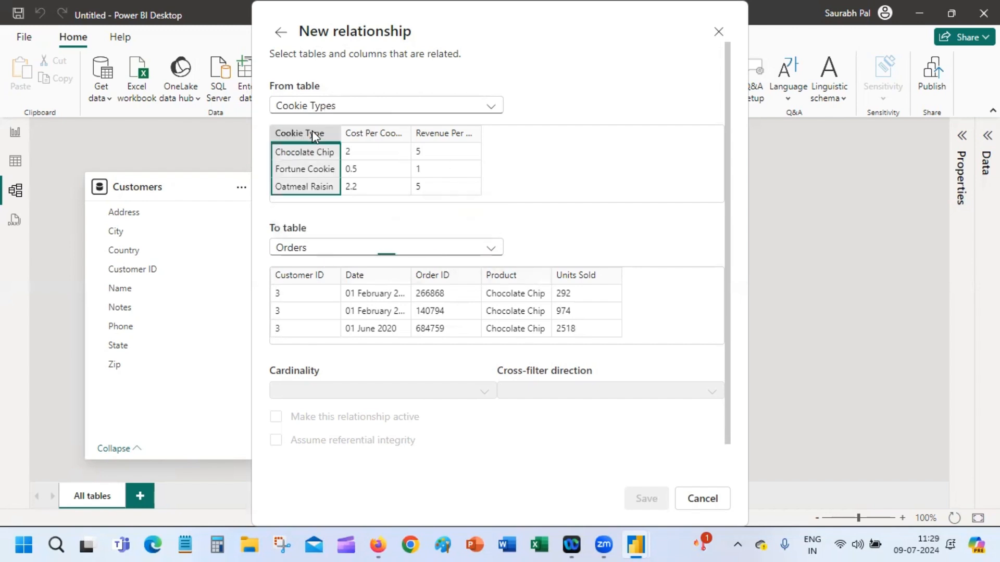
click(512, 277)
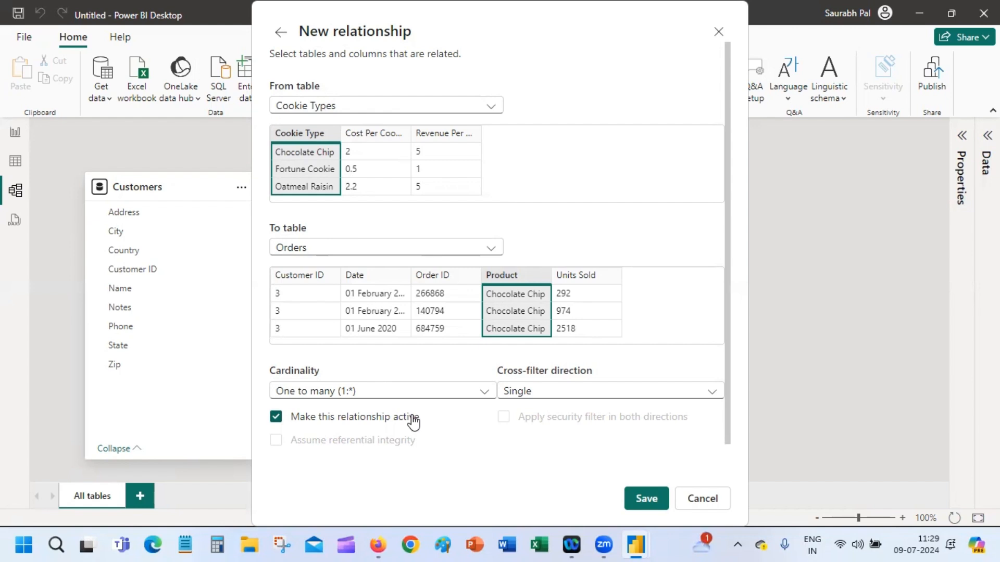
click(648, 500)
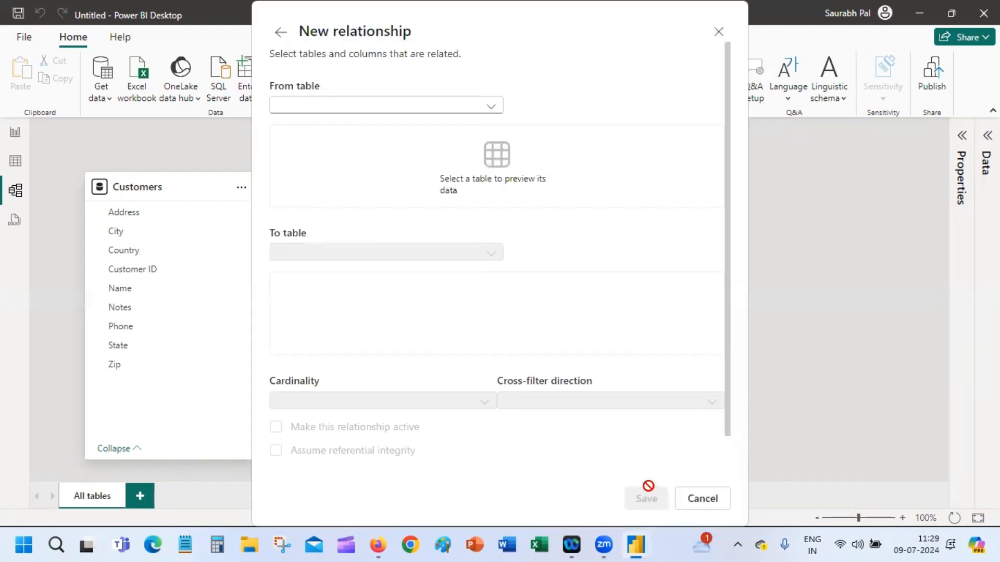
click(702, 499)
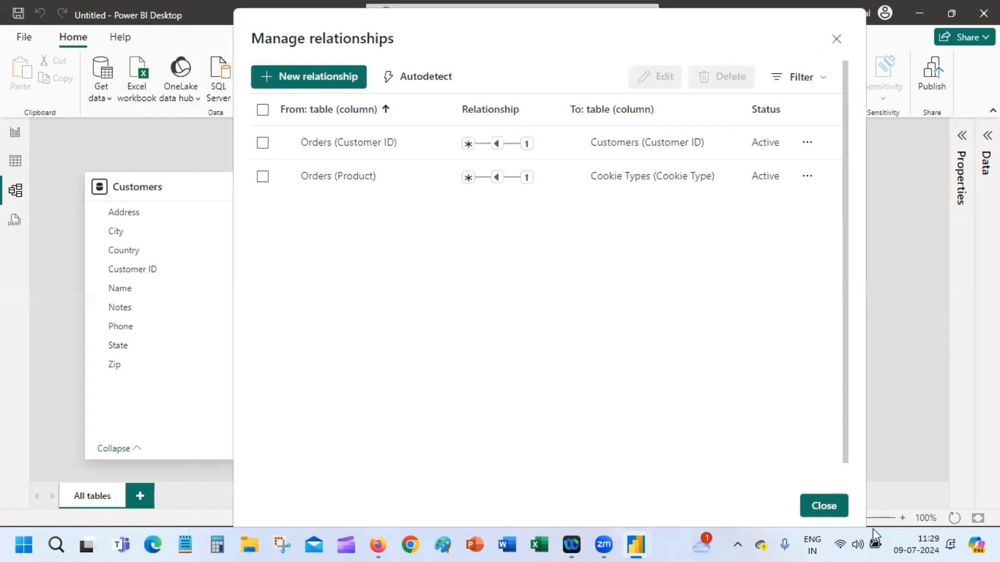
Close the relationship manager and move the Orders card lower, clear of the Cookie Types card.
click(805, 501)
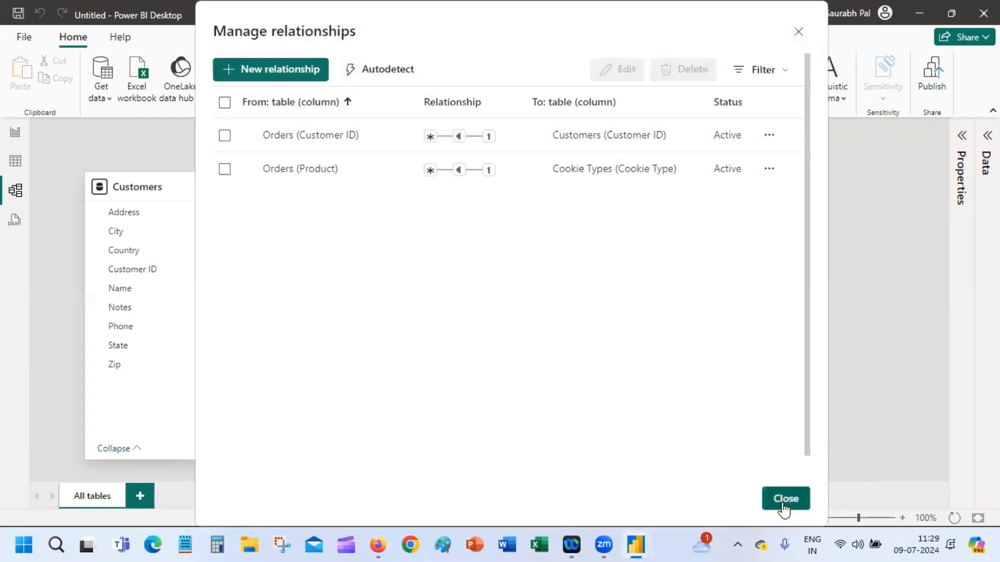
click(783, 502)
drag(594, 190, 670, 290)
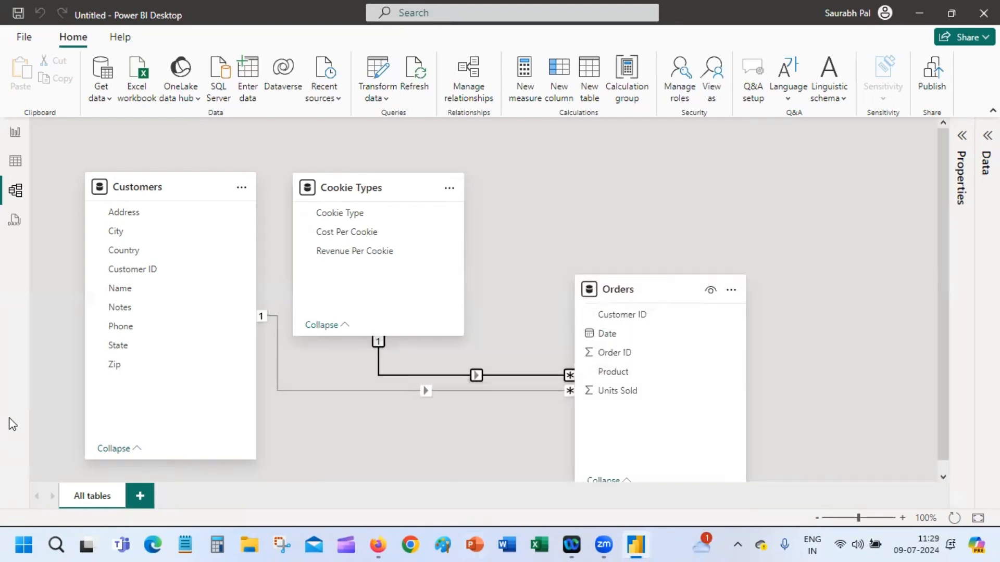
Review the settings of the Customer ID relationship between Orders and Customers, and delete that relationship.
click(377, 345)
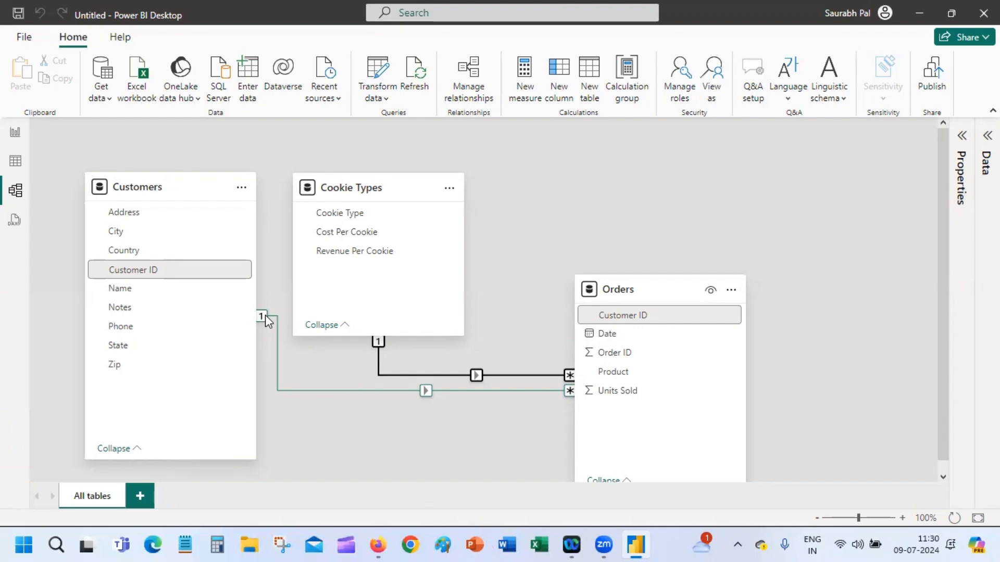
double_click(265, 315)
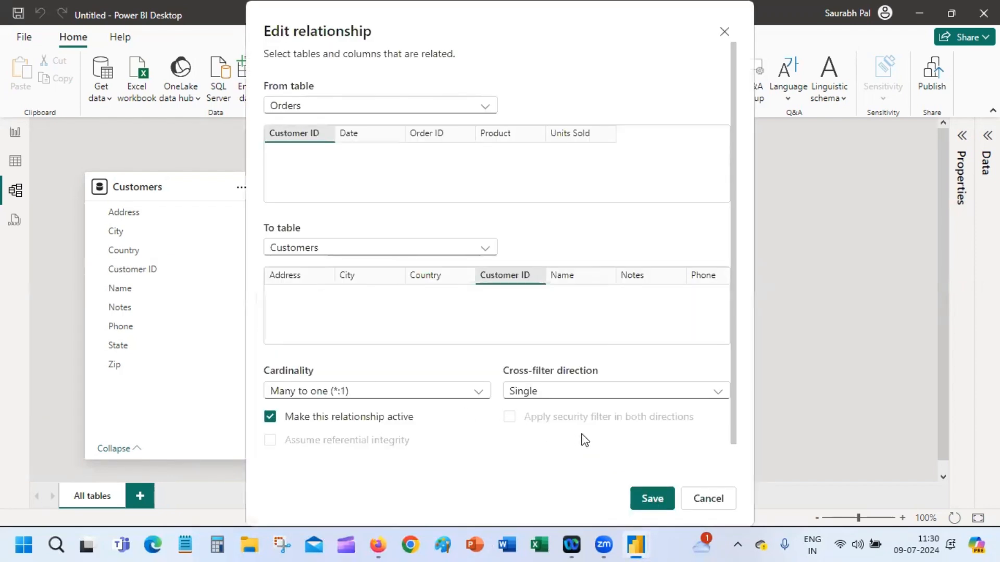
click(707, 500)
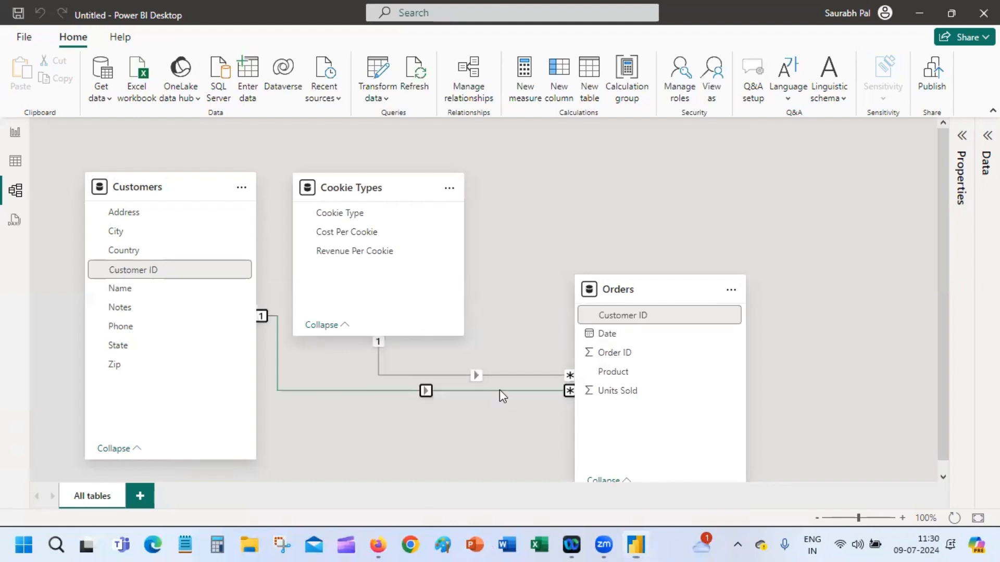
key(Delete)
click(569, 310)
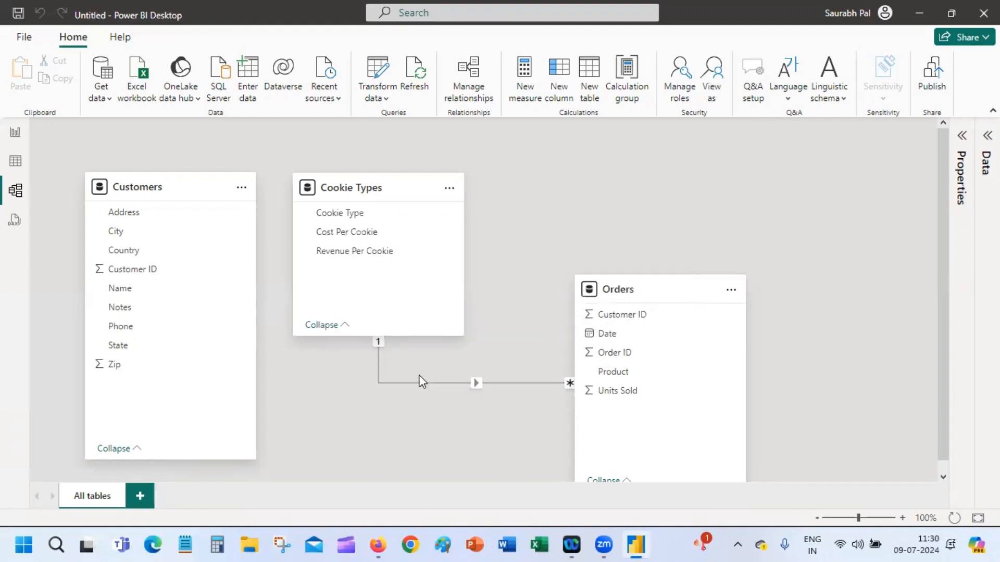
Delete the relationship between Cookie Types and Orders, and arrange the Orders and Cookie Types cards level with the Customers card.
click(429, 382)
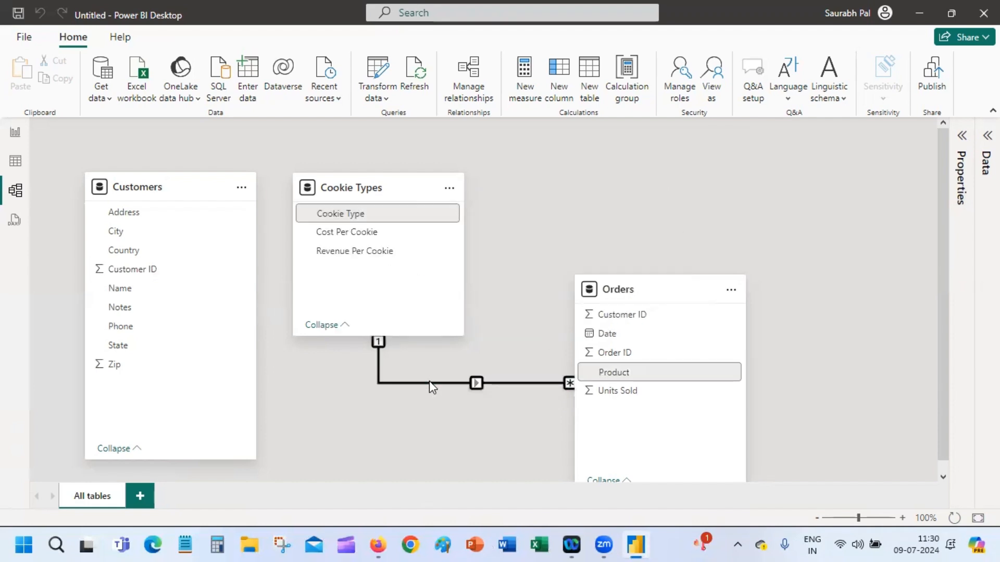
key(Delete)
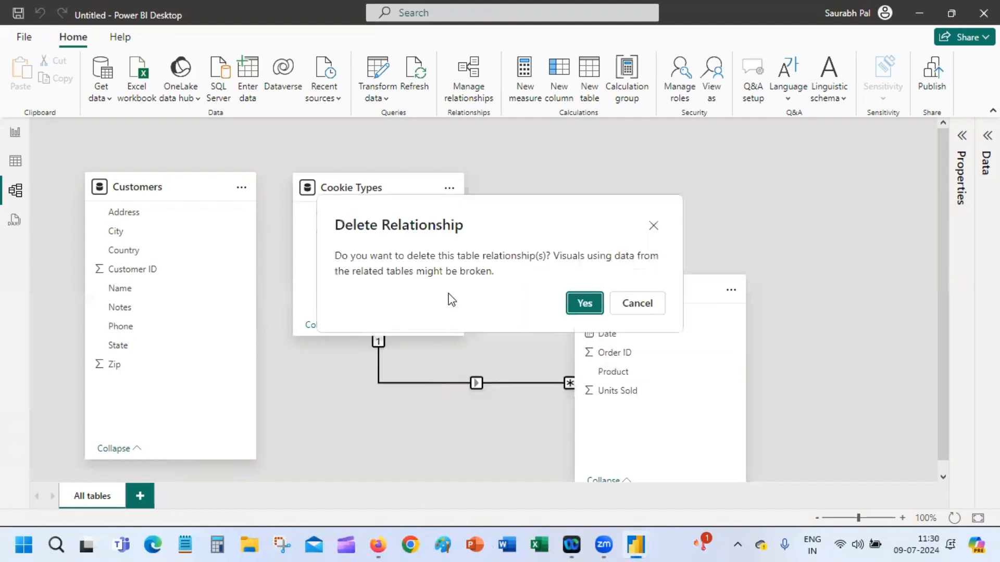
click(584, 303)
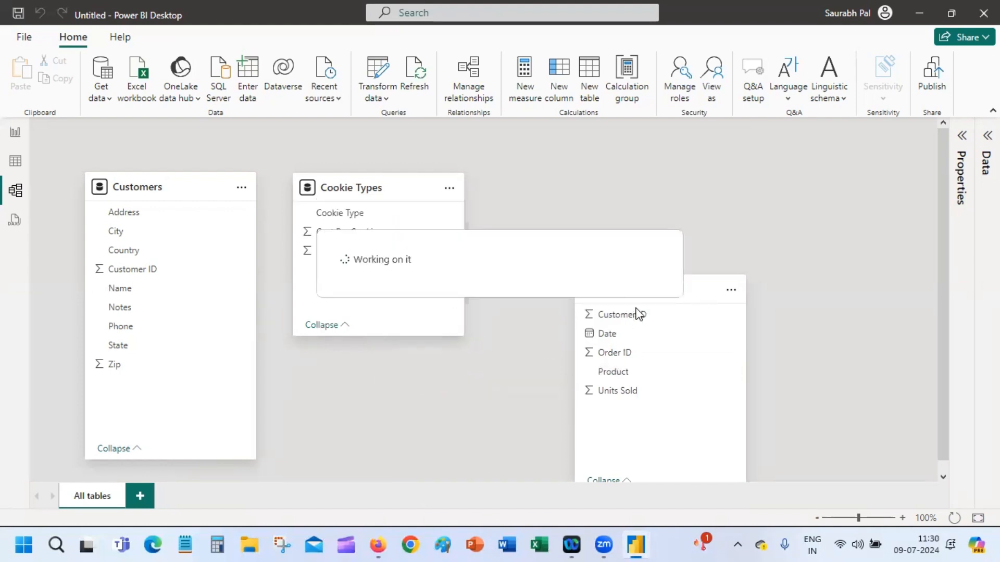
drag(652, 286, 609, 190)
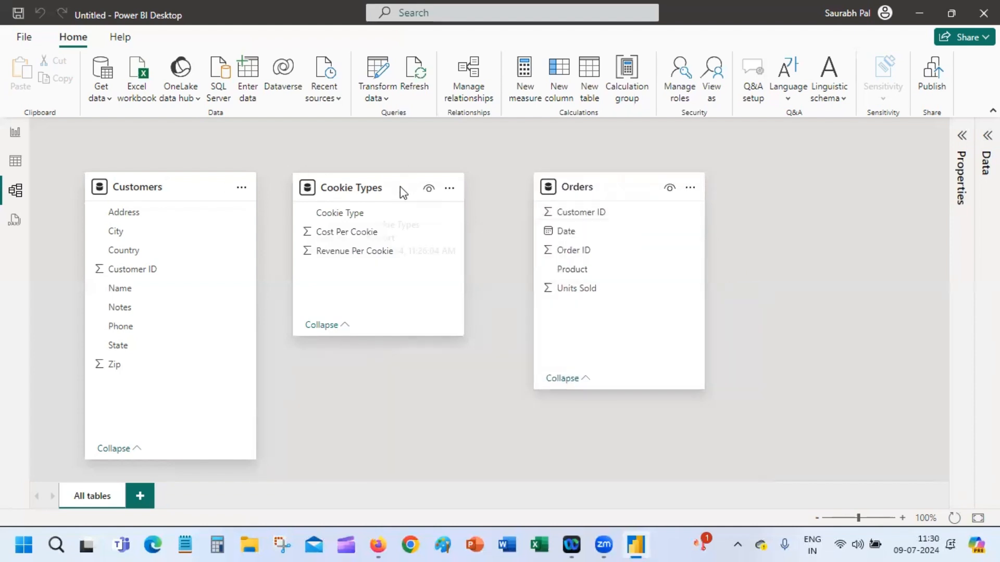
drag(398, 179, 411, 181)
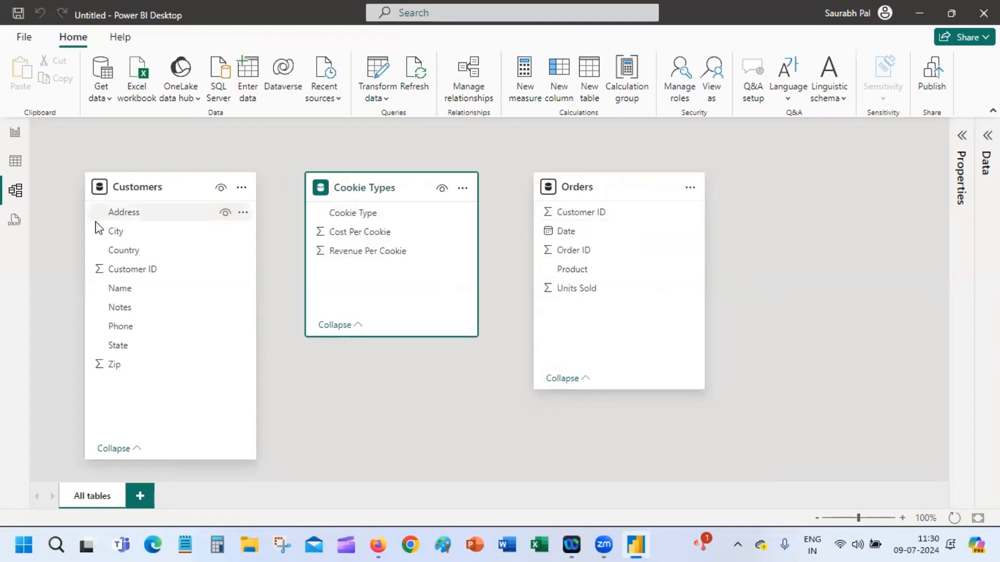
Create a one-to-many relationship from Customer ID in Customers to Customer ID in Orders.
click(136, 277)
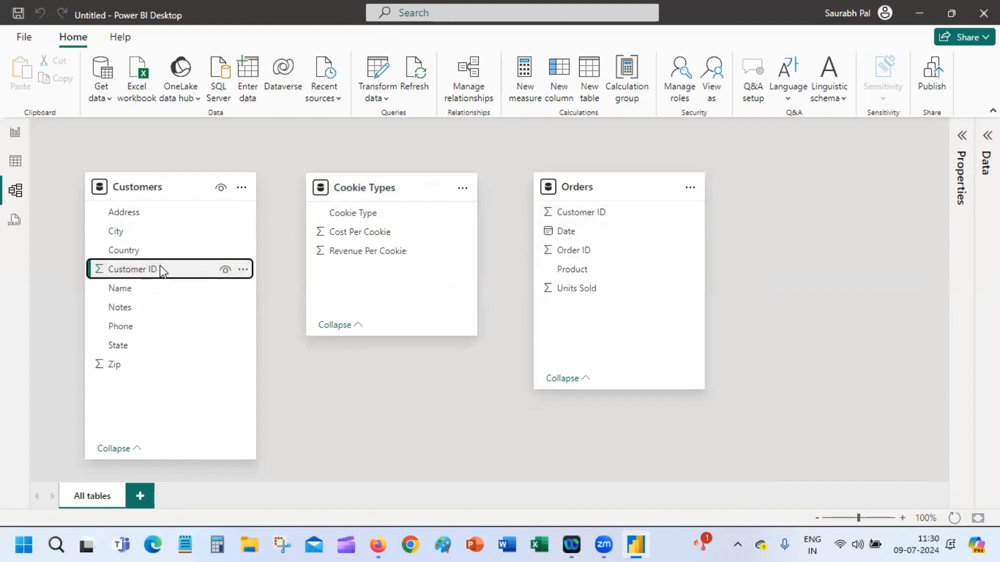
drag(161, 270, 635, 217)
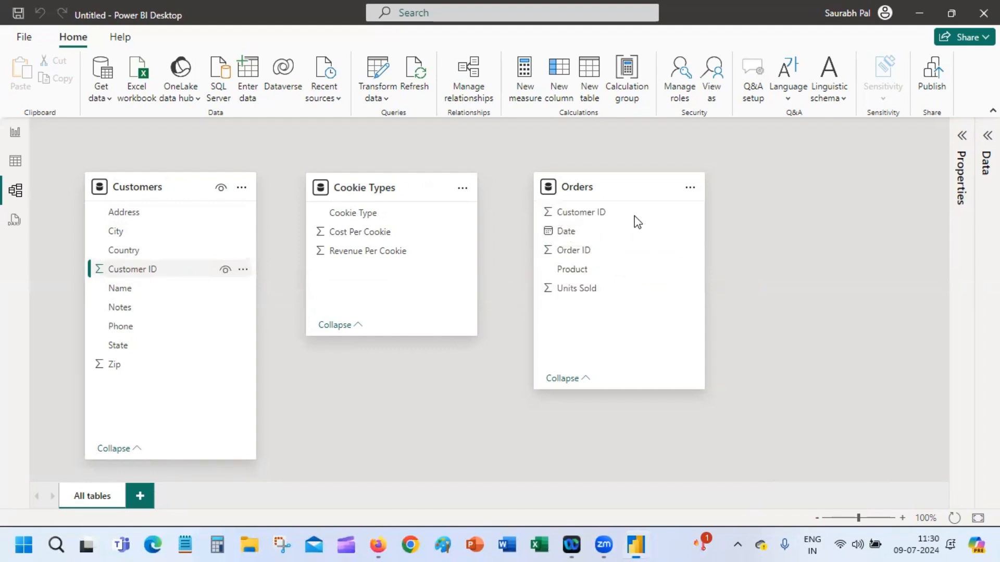
click(650, 500)
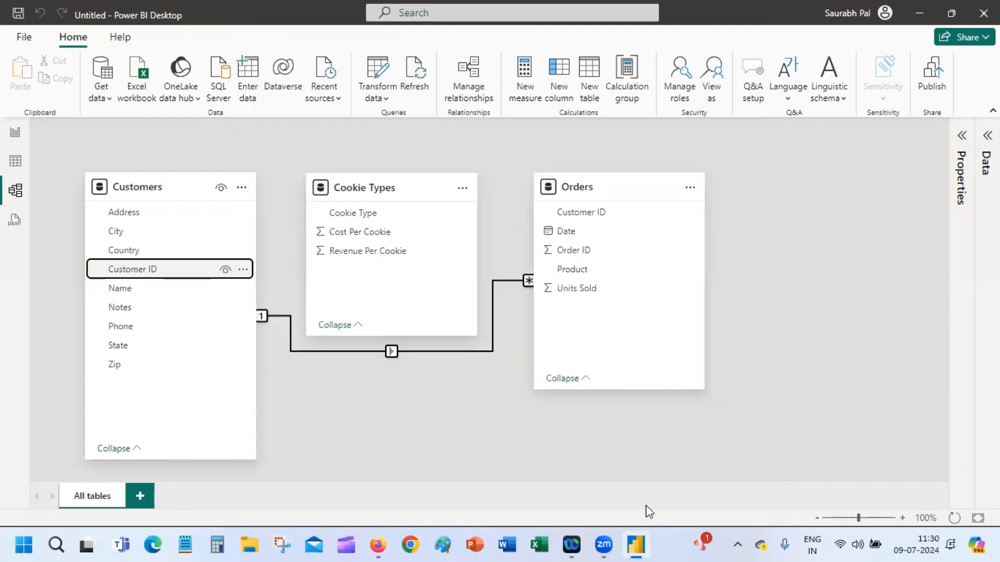
Create an active one-to-many relationship from Cookie Type in Cookie Types to Product in Orders, with Single cross-filter direction.
click(389, 219)
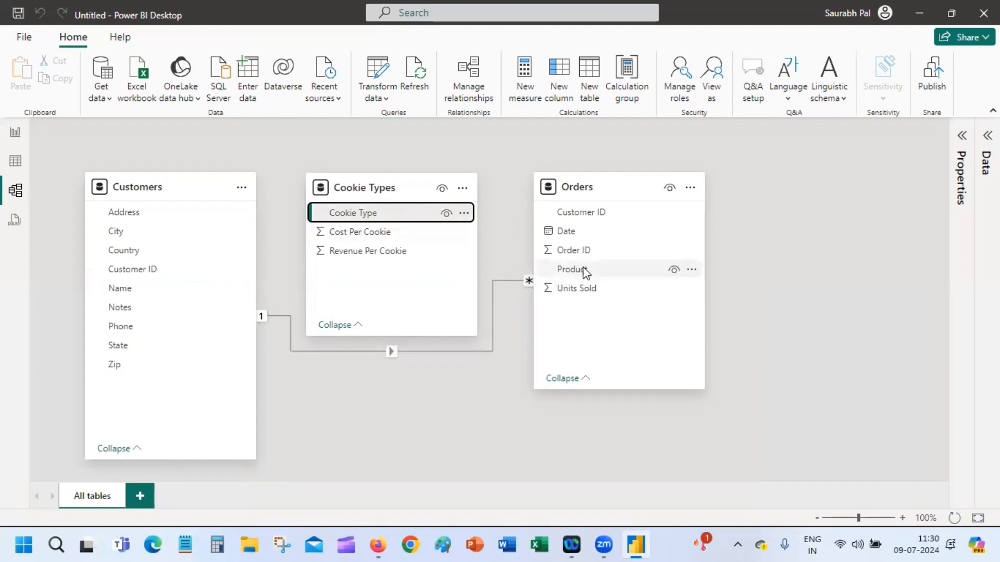
drag(421, 214, 589, 272)
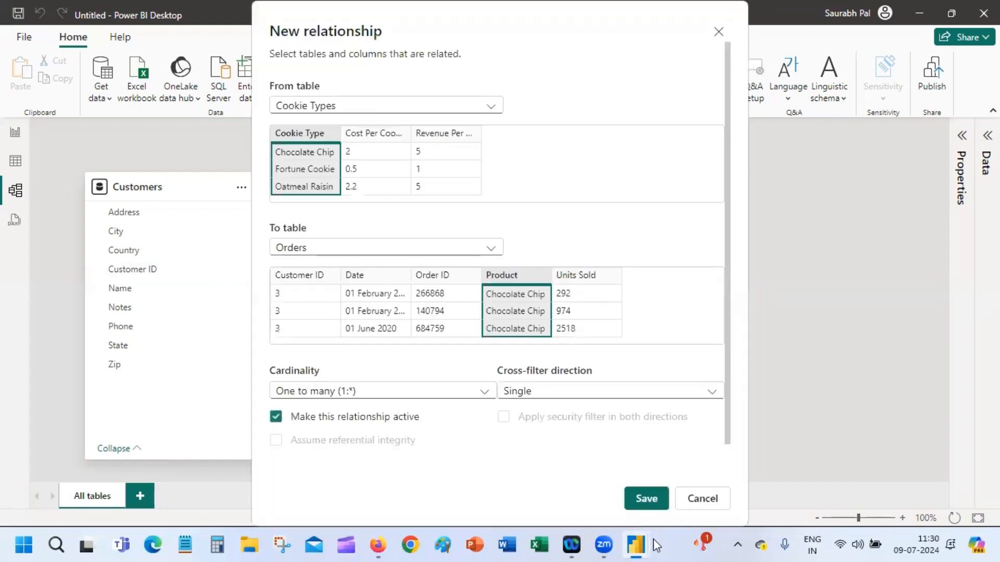
click(648, 500)
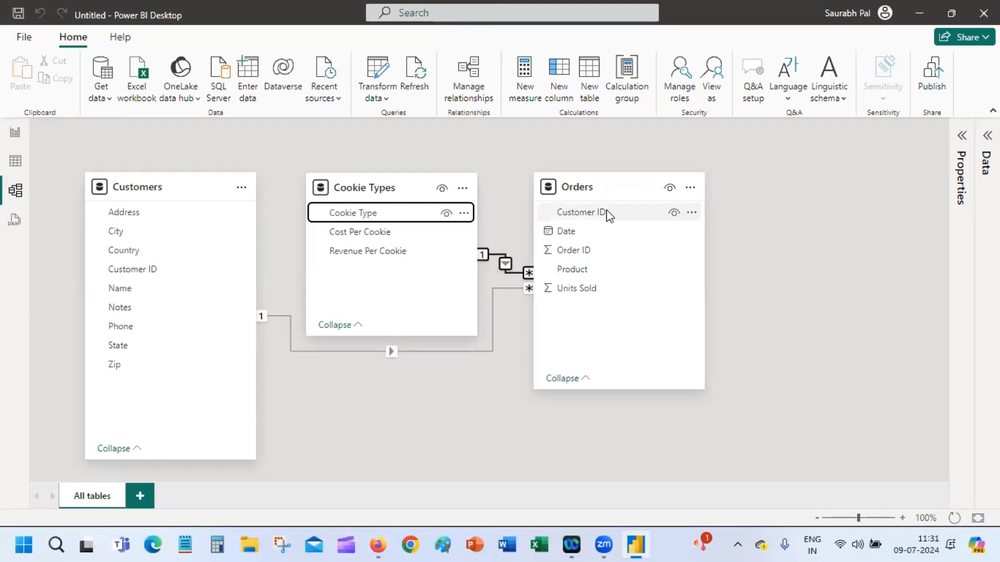
Delete the Customer ID relationship between the Customers and Orders tables.
click(503, 288)
right_click(505, 291)
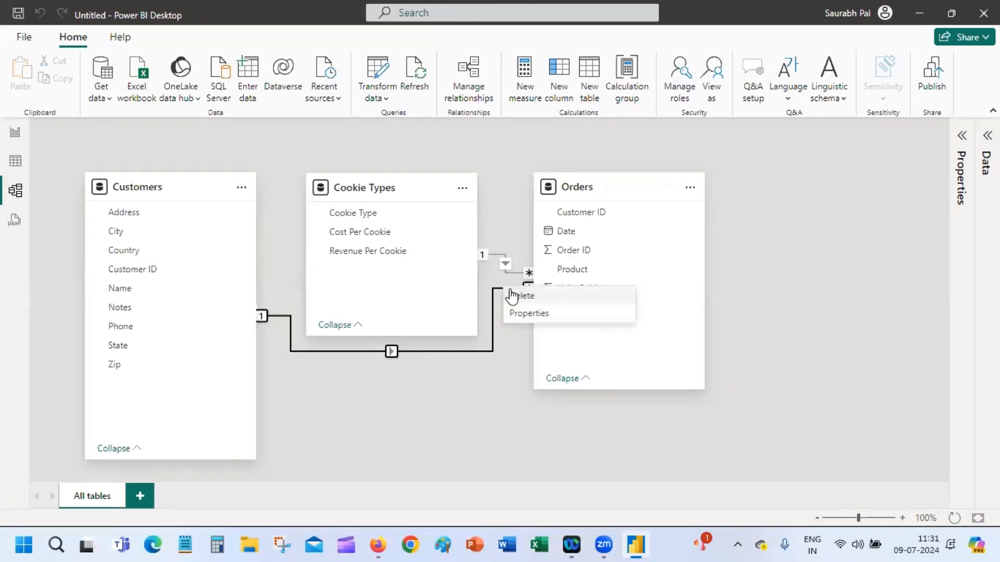
click(515, 290)
click(584, 304)
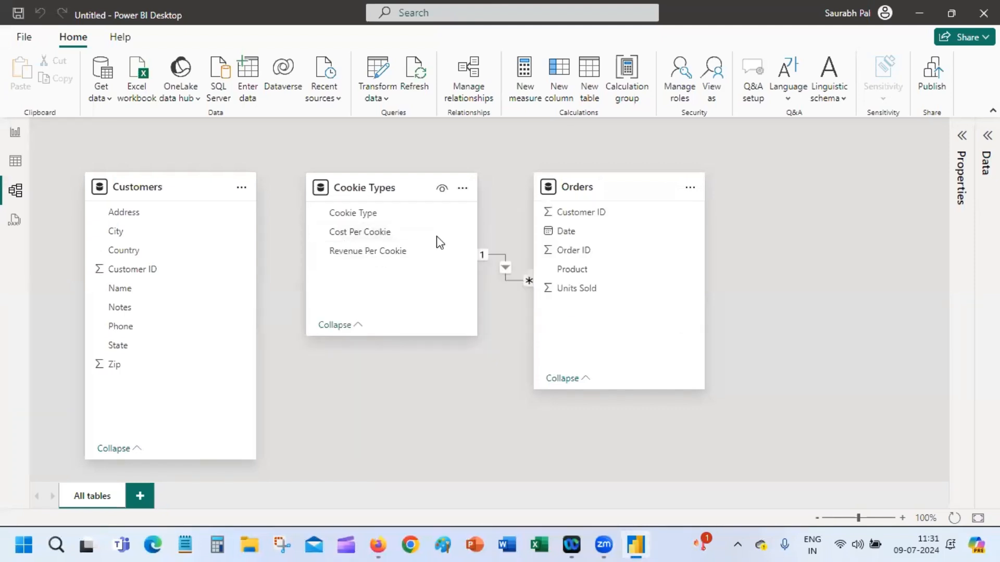
Create an active one-to-one relationship from Customer ID in Customers to Order ID in Orders, with Both cross-filter direction.
click(161, 269)
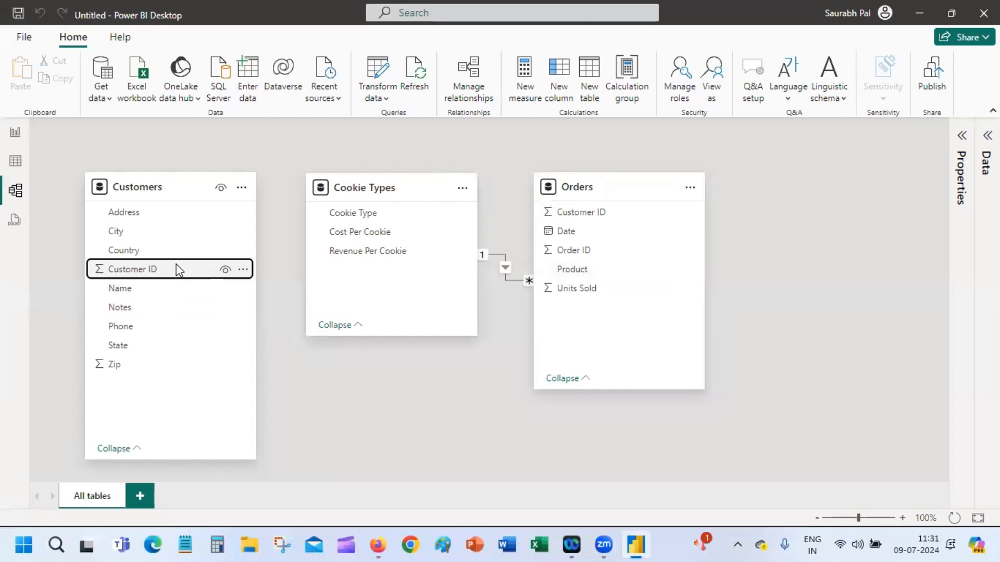
drag(187, 270, 617, 253)
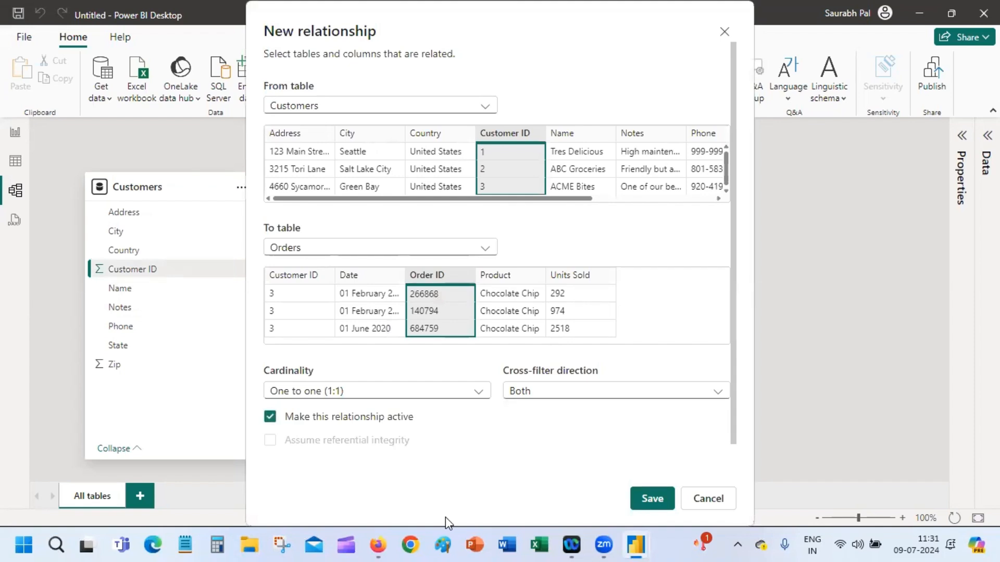
click(654, 495)
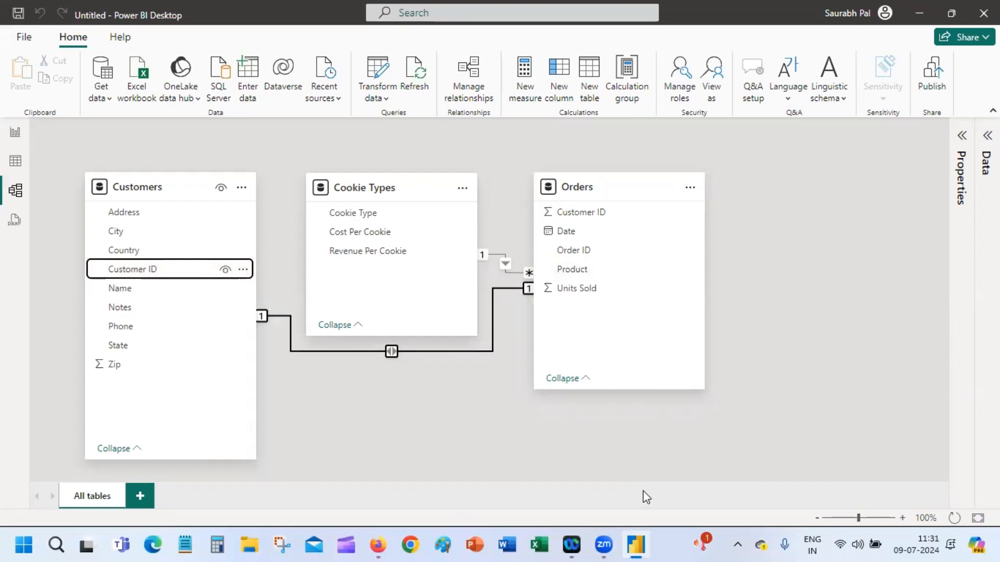
Examine the columns and cardinality of the Customer ID to Order ID relationship between Customers and Orders, and delete that relationship.
click(342, 352)
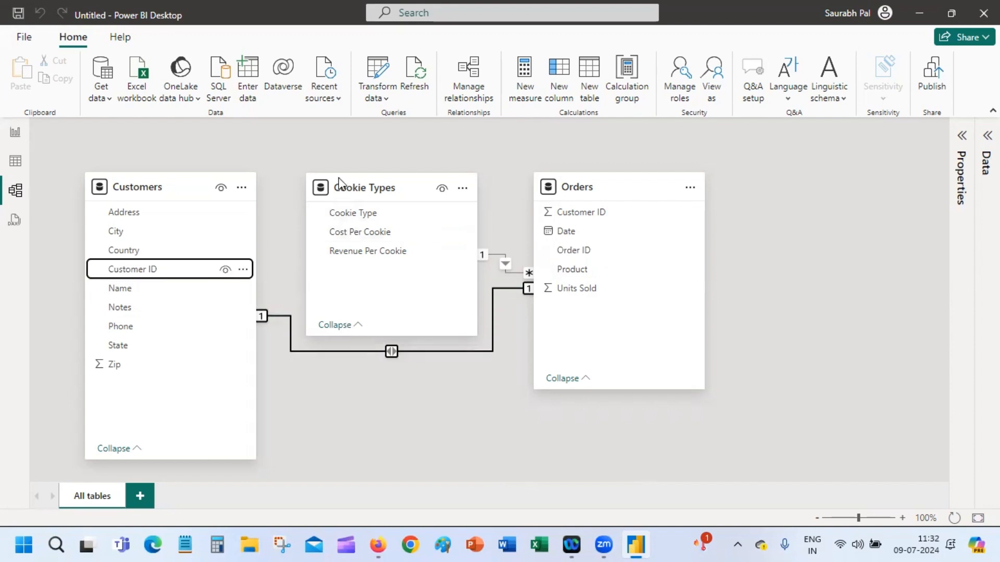
double_click(409, 351)
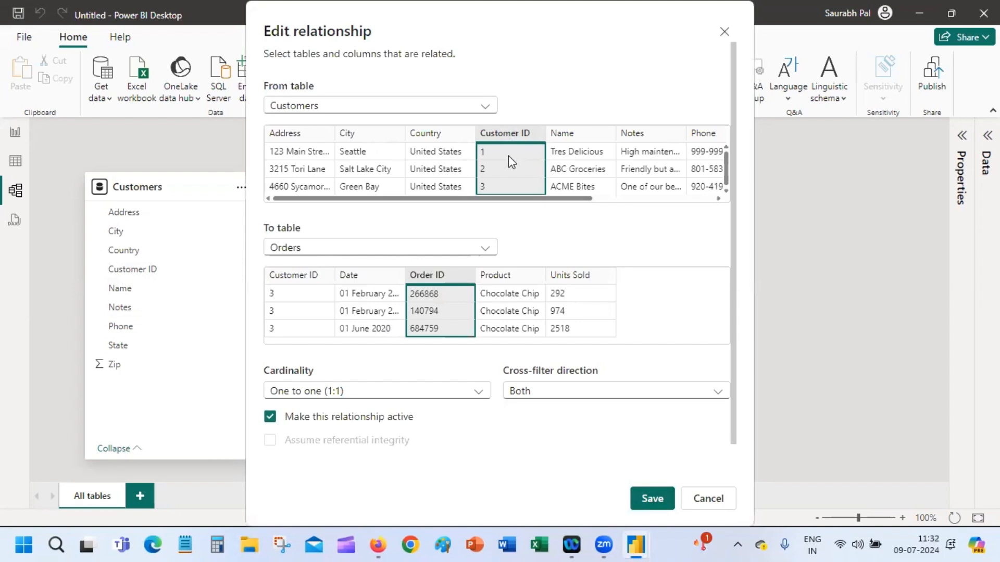
drag(725, 157, 725, 191)
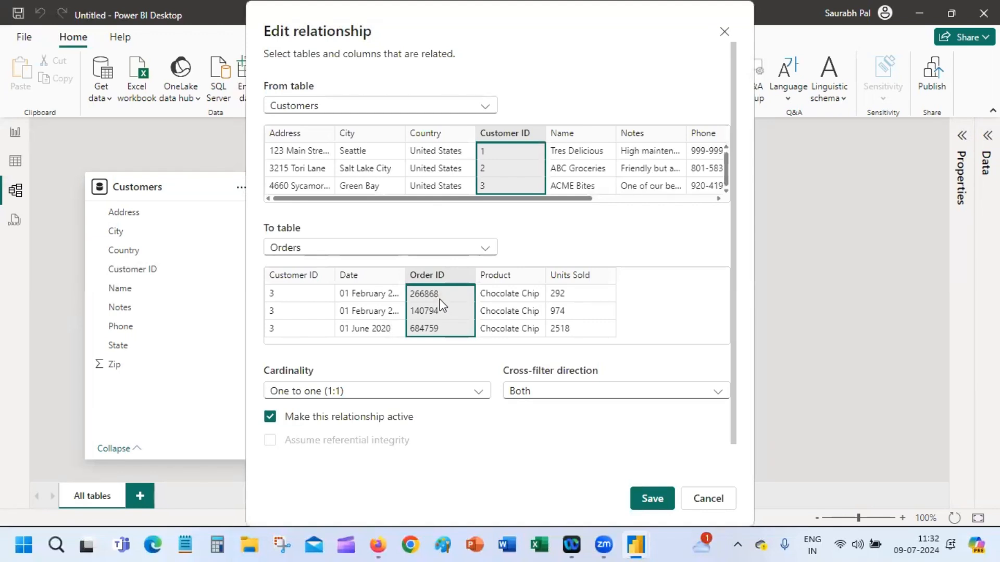
click(710, 498)
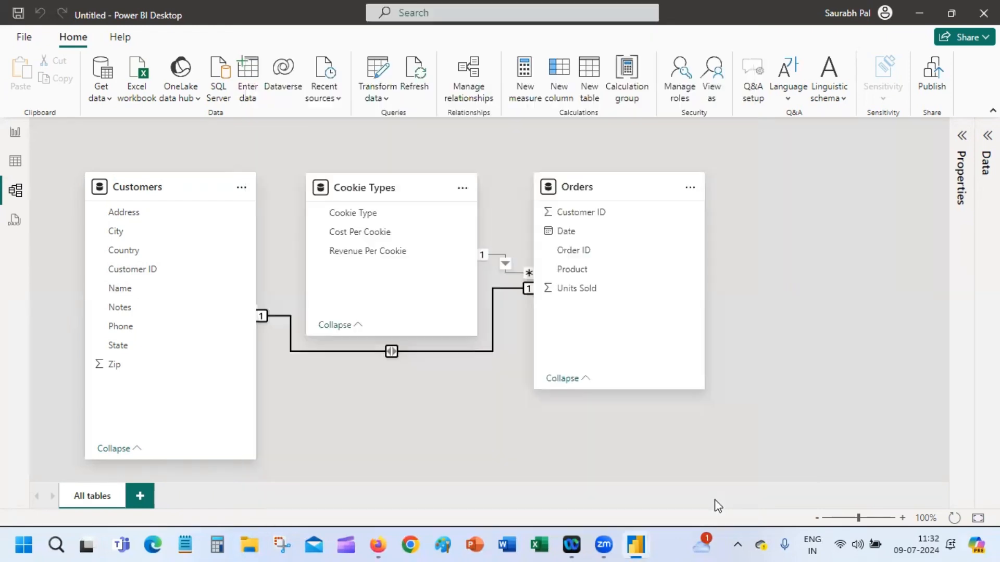
double_click(454, 351)
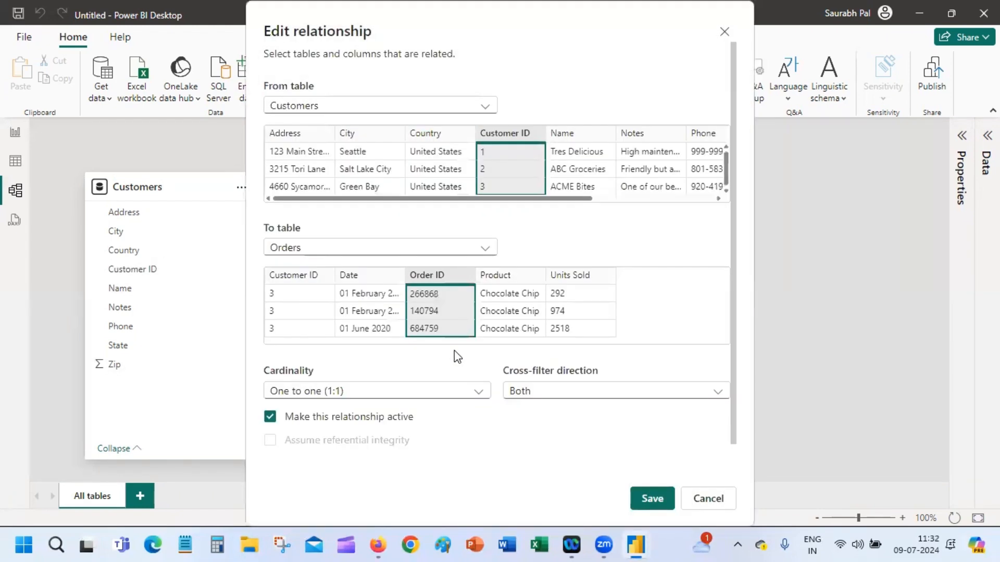
click(708, 499)
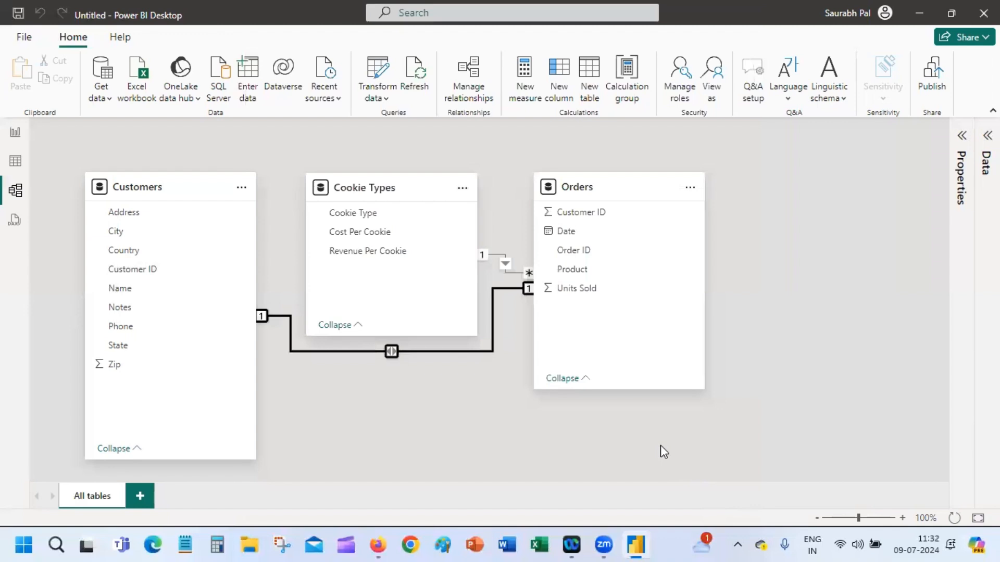
key(Delete)
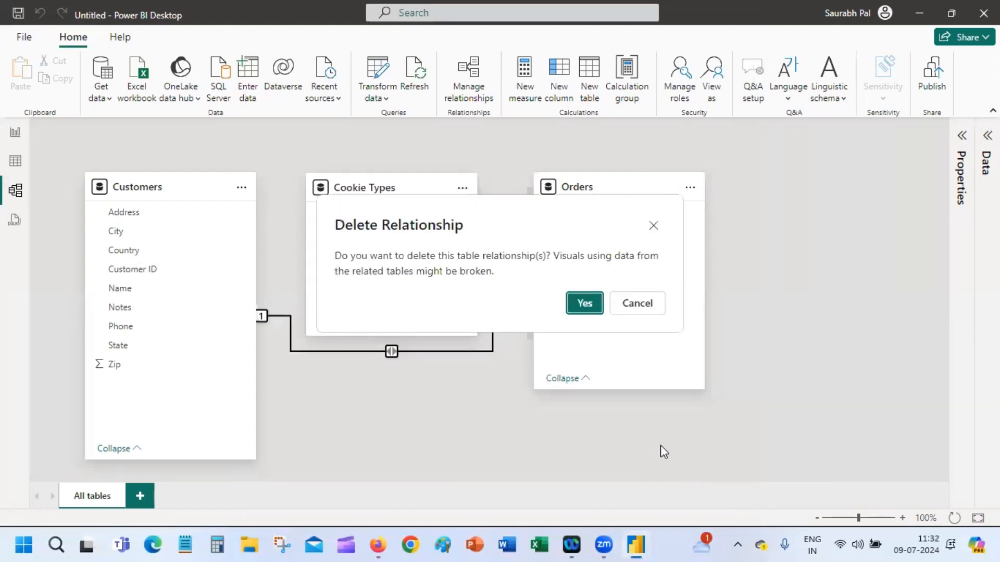
click(583, 303)
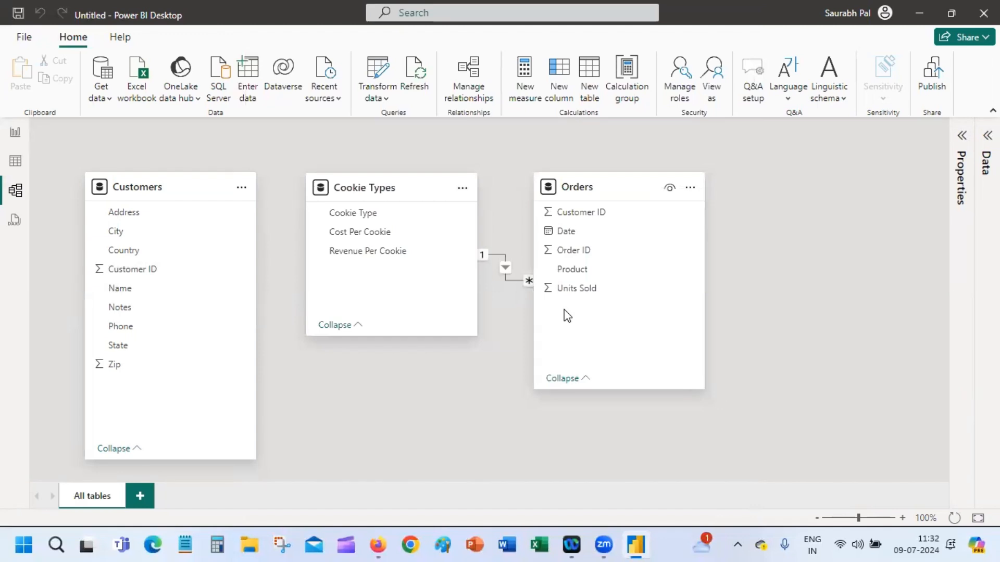
Create an active one-to-many relationship from Customer ID in Customers to Customer ID in Orders, with Single cross-filter direction.
click(495, 255)
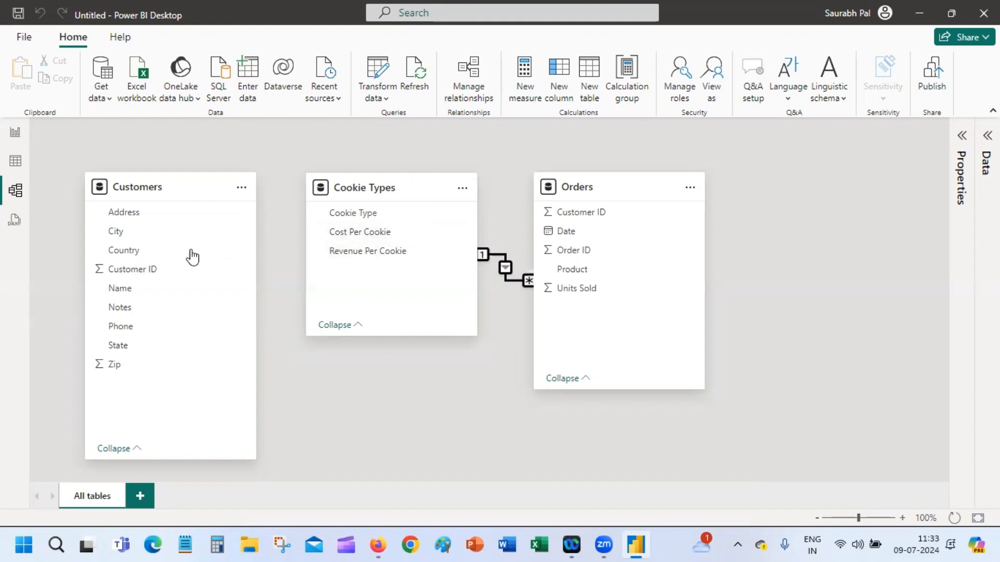
click(170, 274)
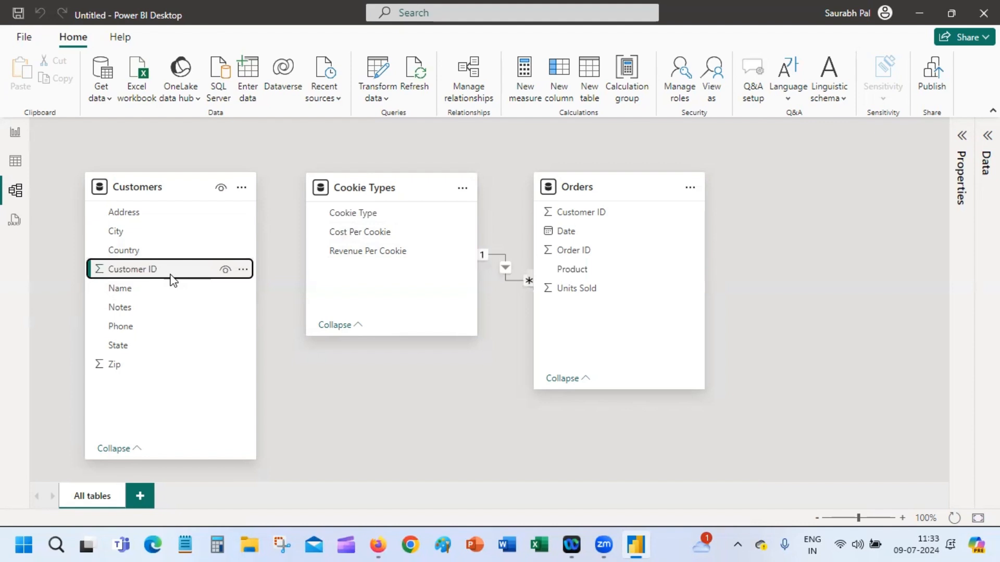
drag(173, 281, 615, 214)
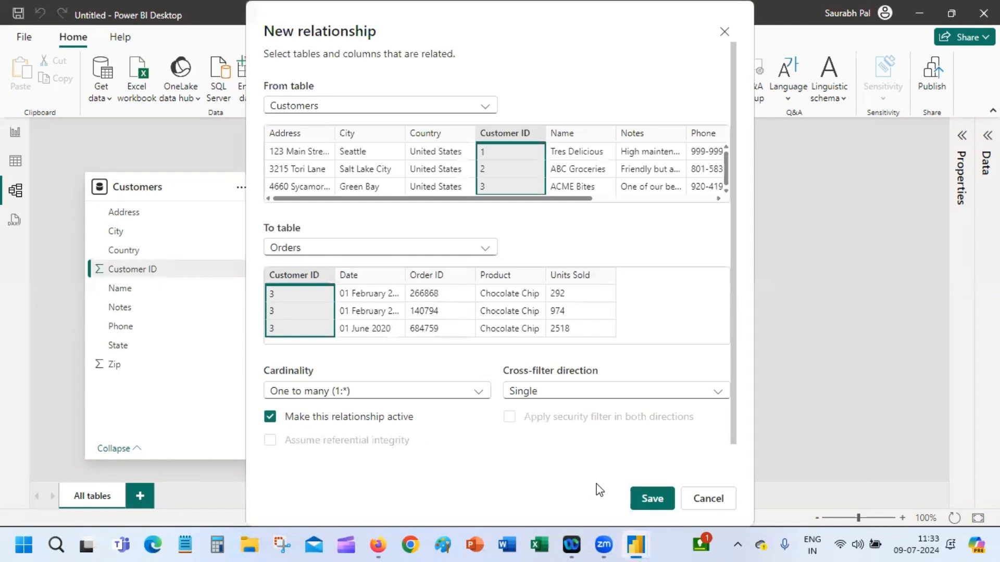
click(642, 500)
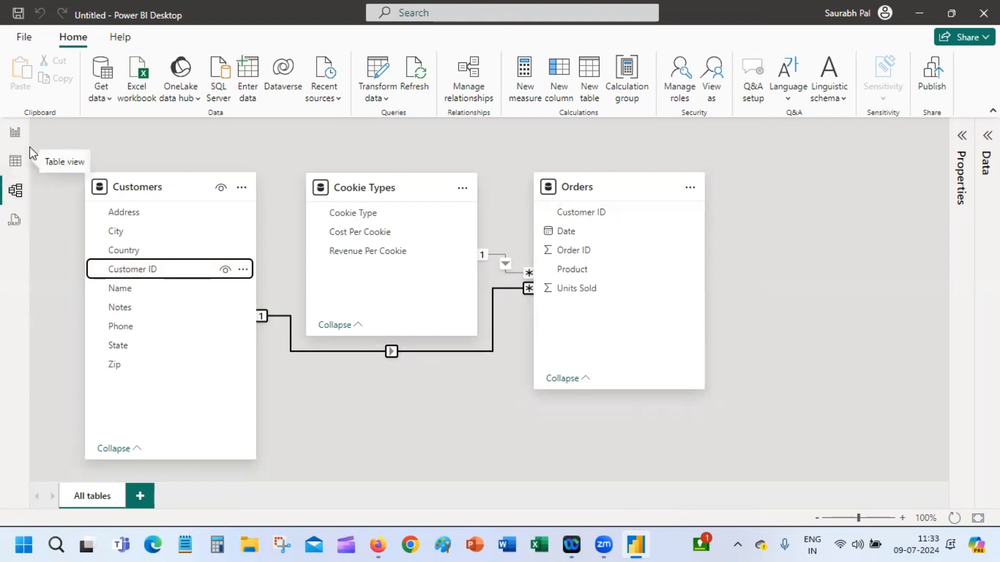
Show the Customers table's data in Table view.
click(16, 162)
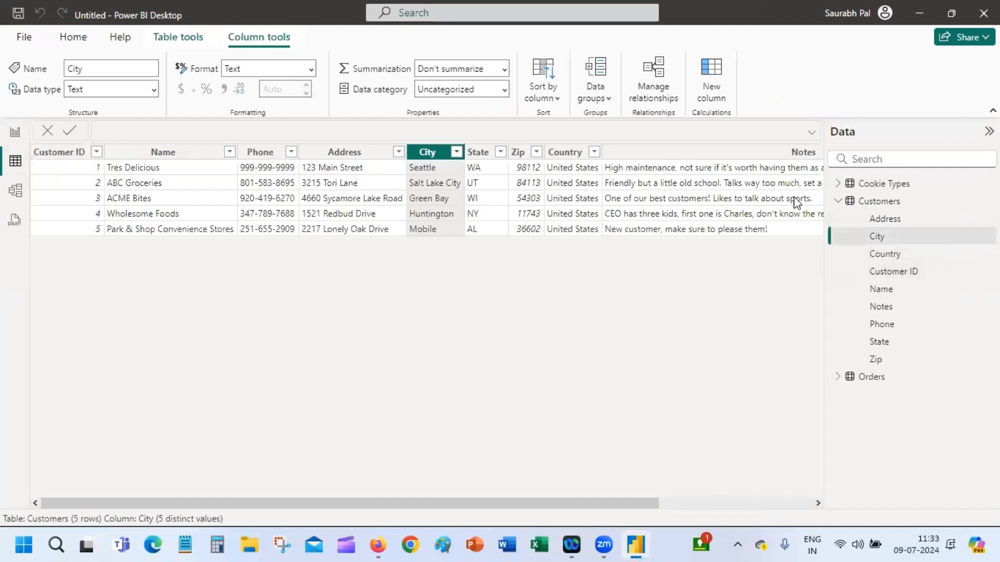
Expand the field lists of the Cookie Types, Customers and Orders tables together.
click(840, 202)
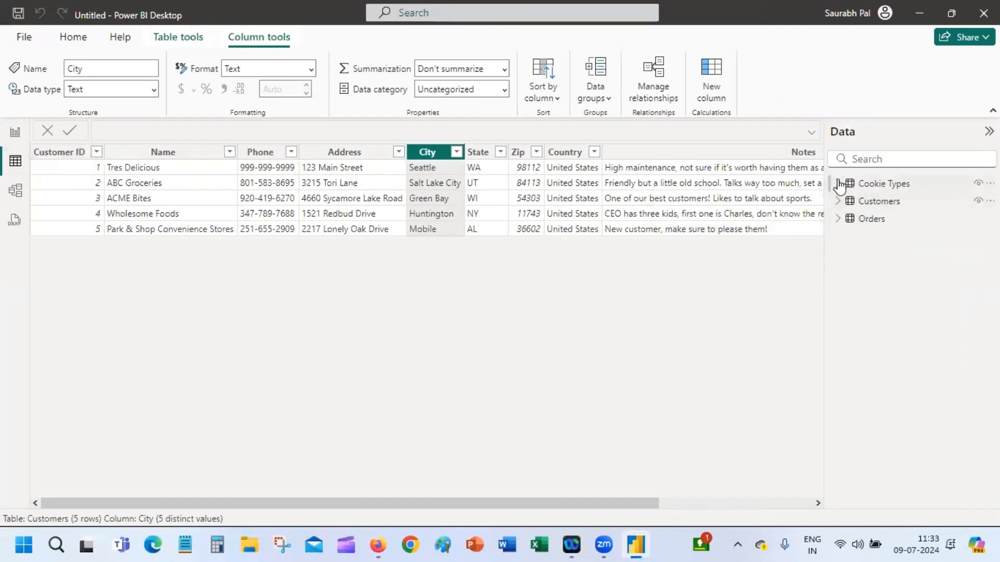
click(839, 185)
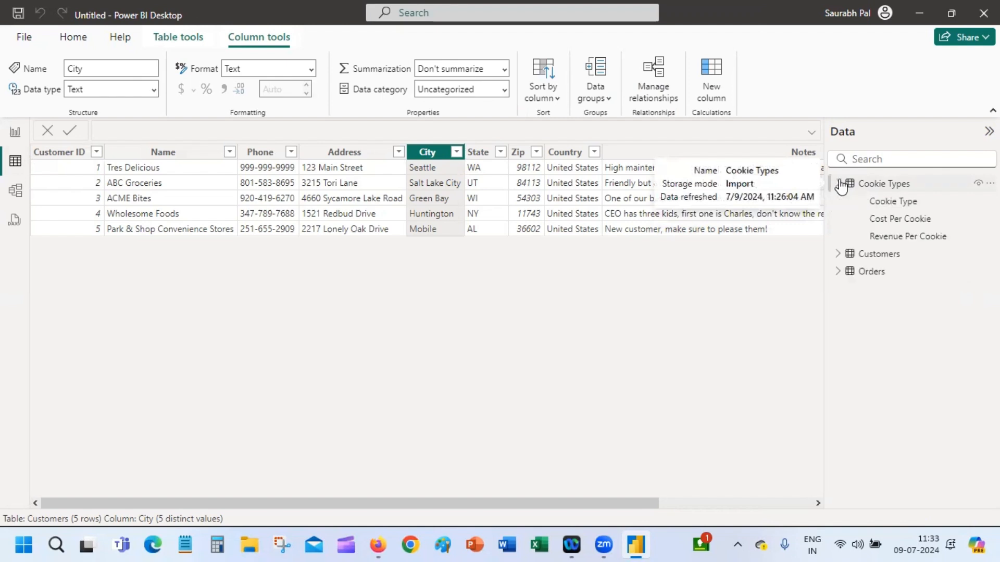
click(838, 254)
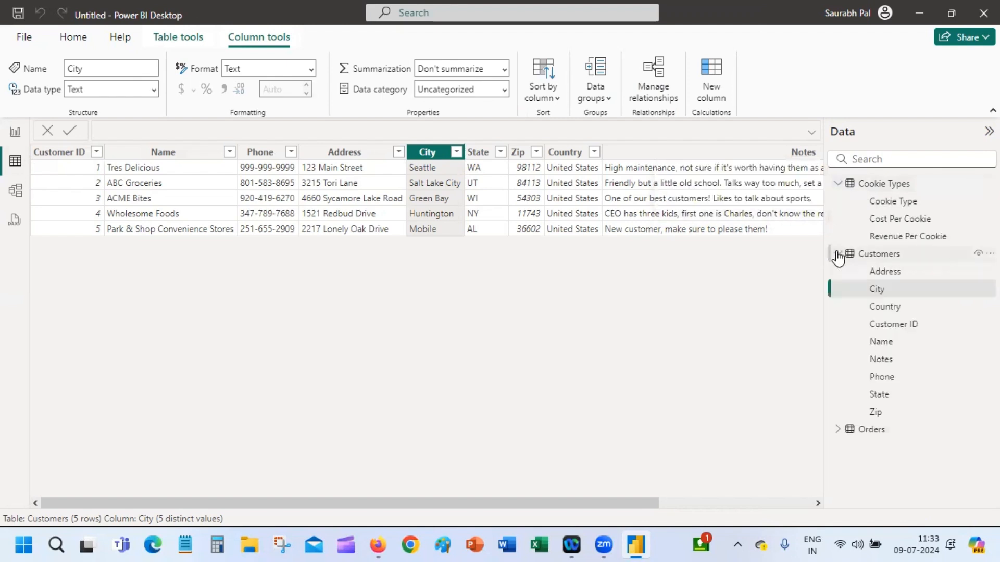
click(839, 429)
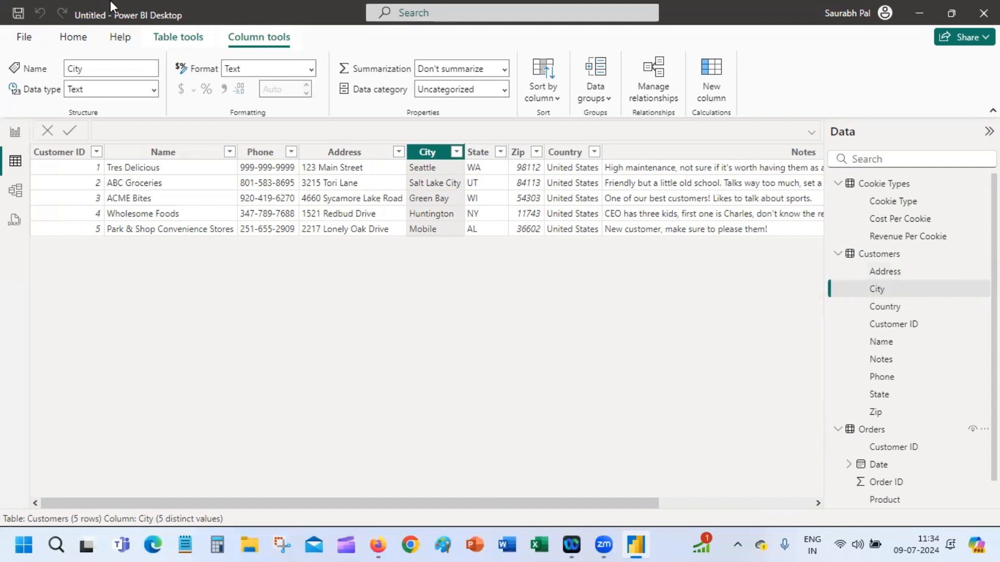
Show the Cookie Types table's data and examine its Cookie Type, Revenue Per Cookie and Cost Per Cookie columns.
click(189, 41)
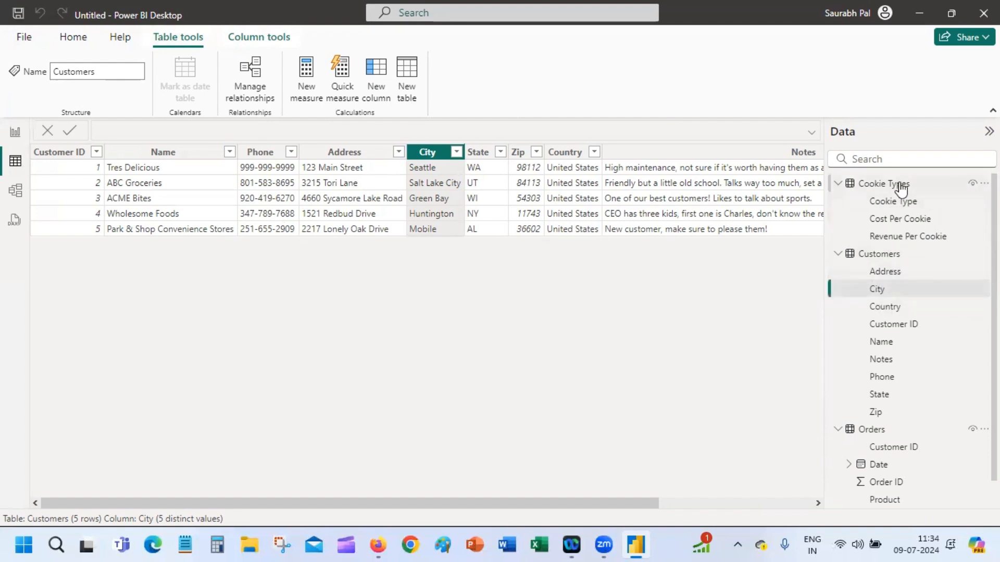
click(902, 189)
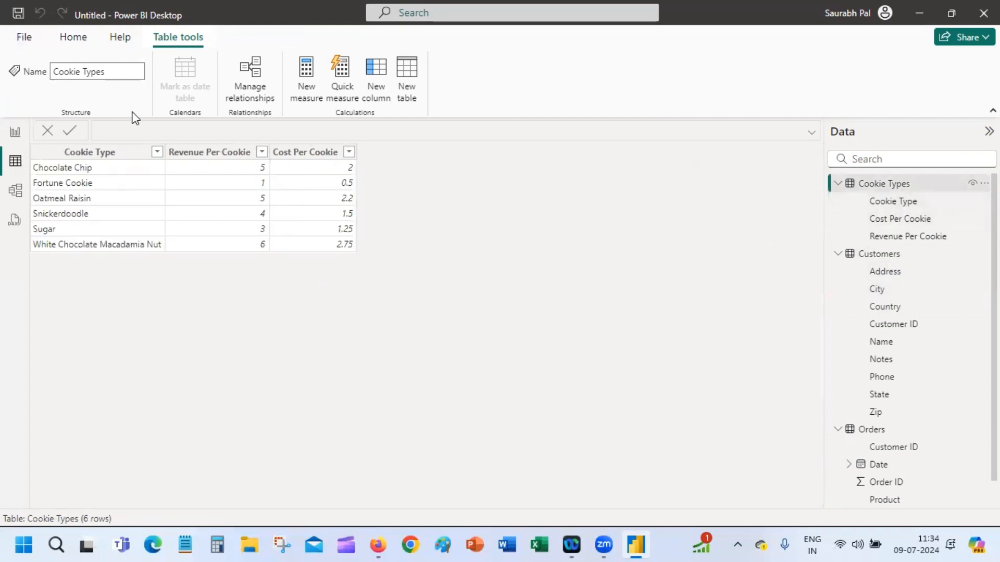
click(119, 152)
click(218, 154)
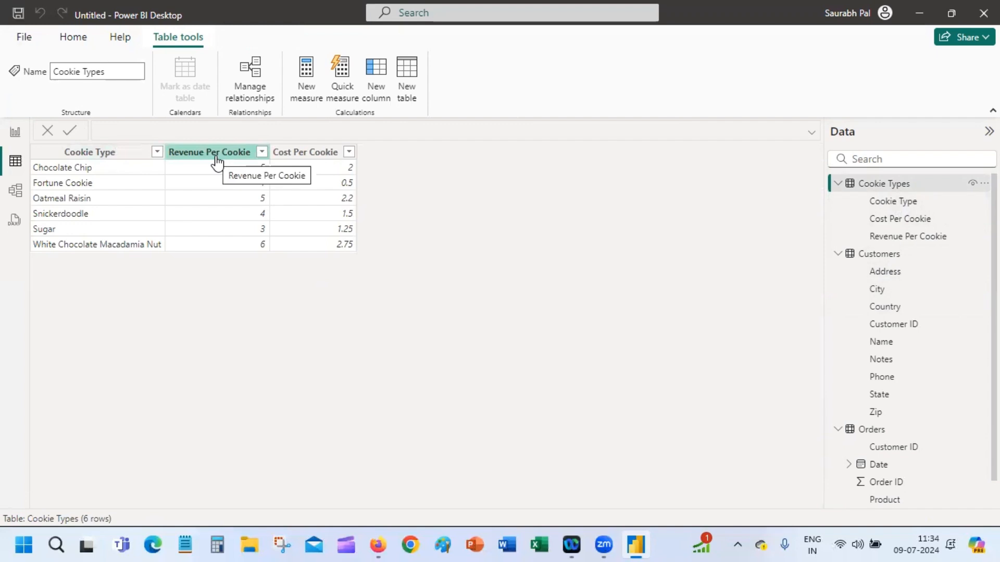
click(312, 155)
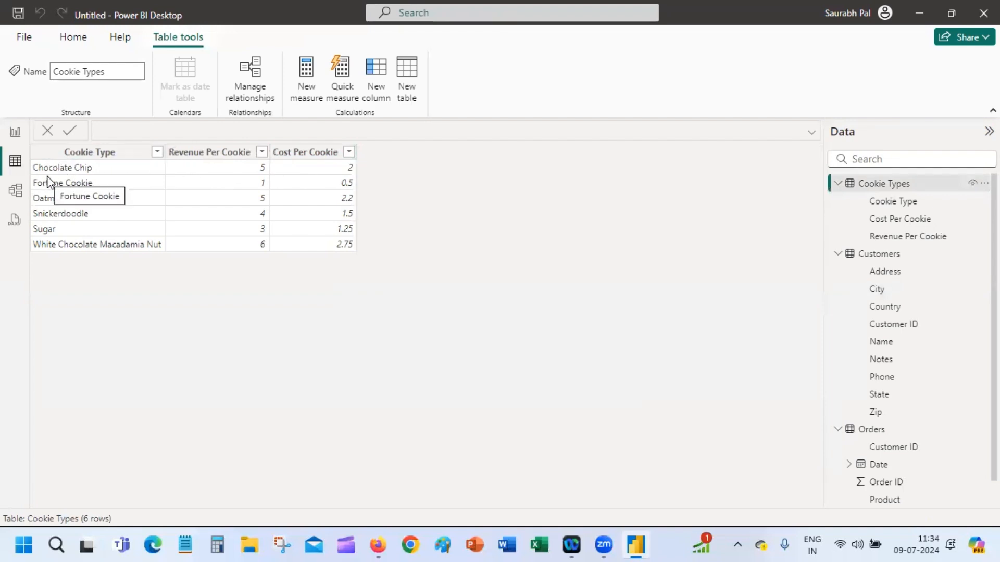
click(203, 156)
click(315, 158)
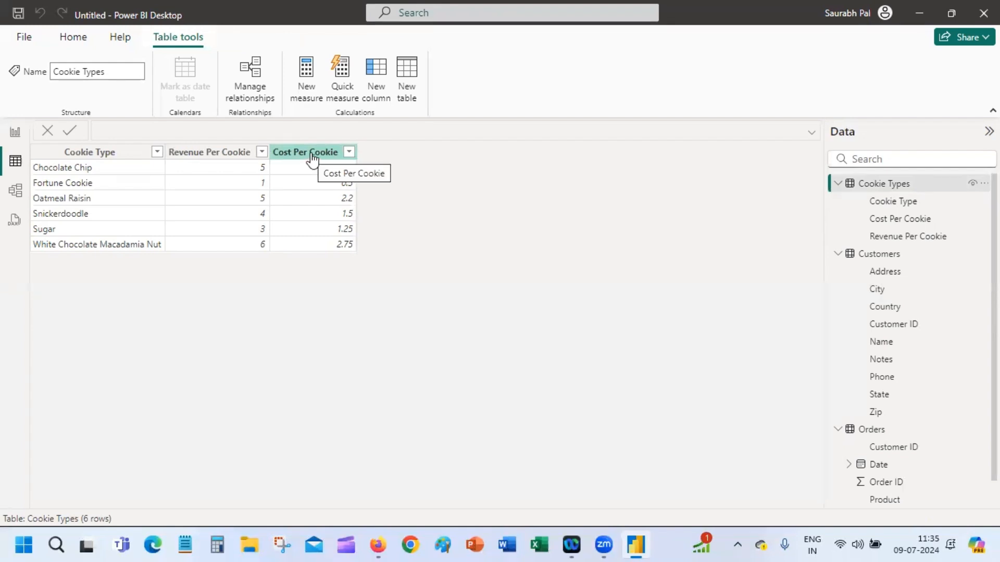
click(375, 83)
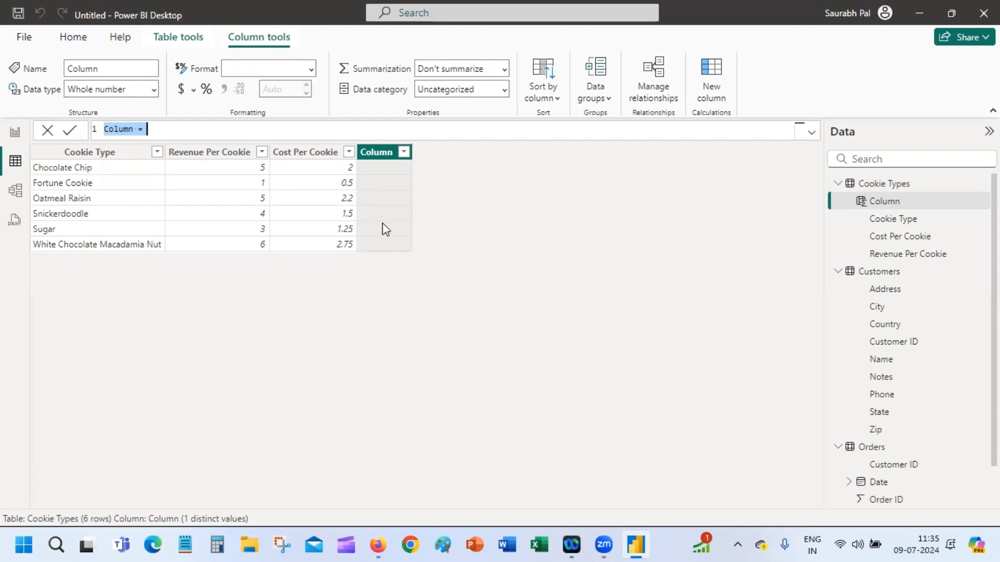
click(382, 167)
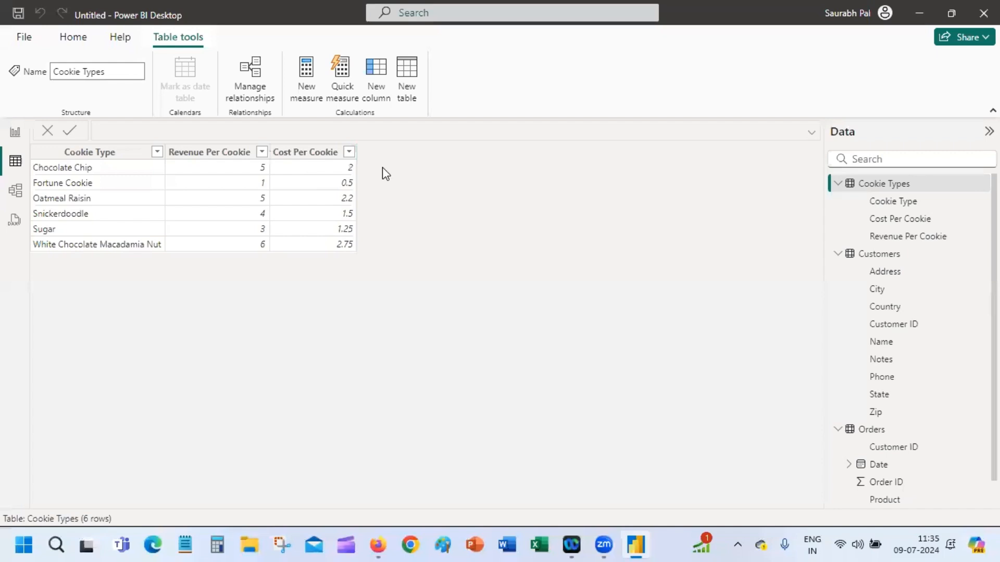
click(373, 74)
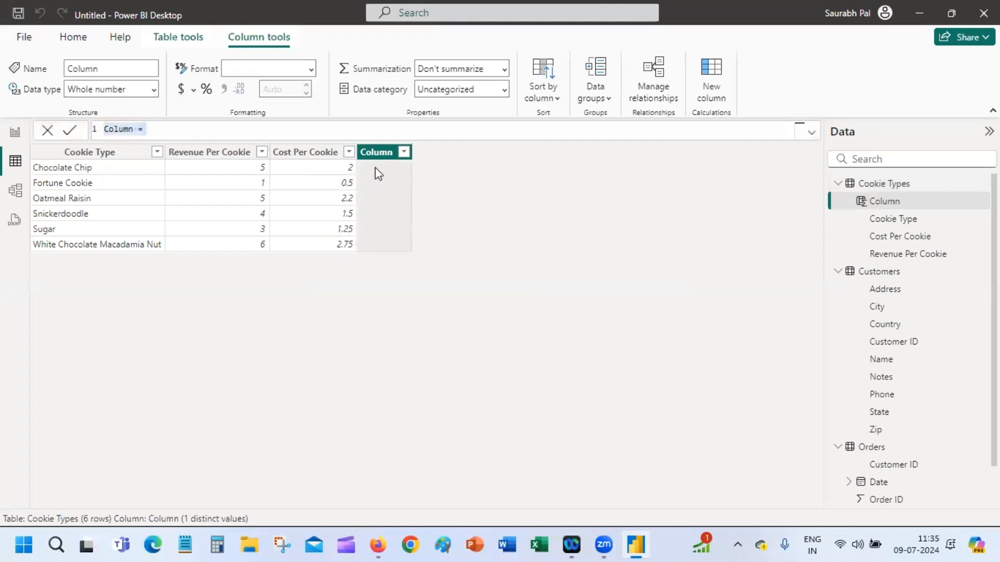
click(375, 167)
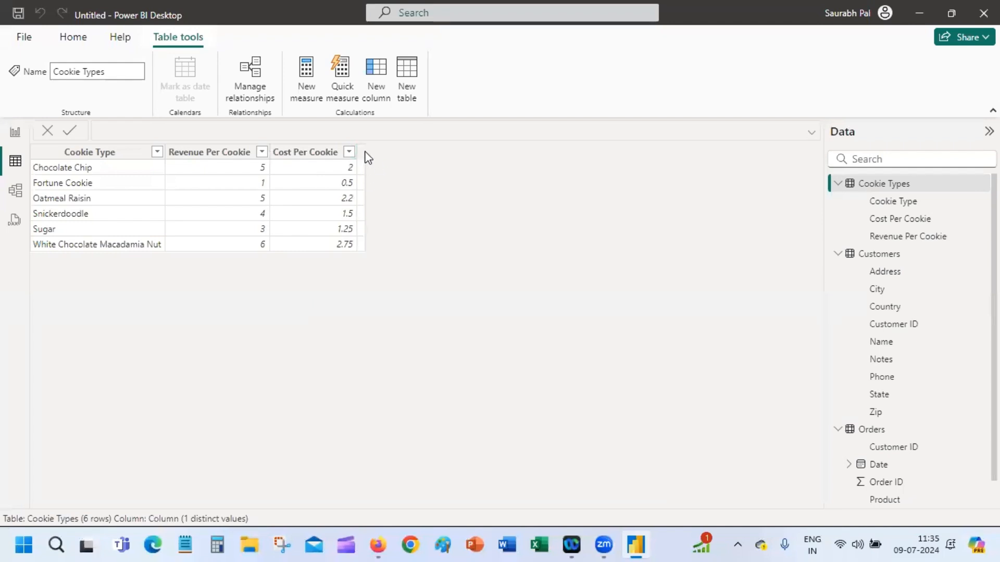
click(362, 150)
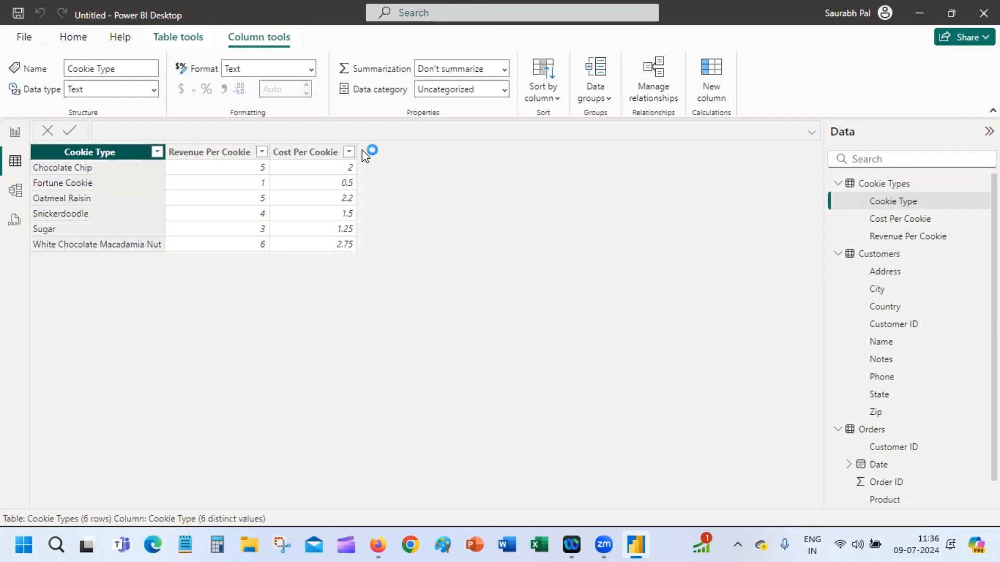
double_click(313, 149)
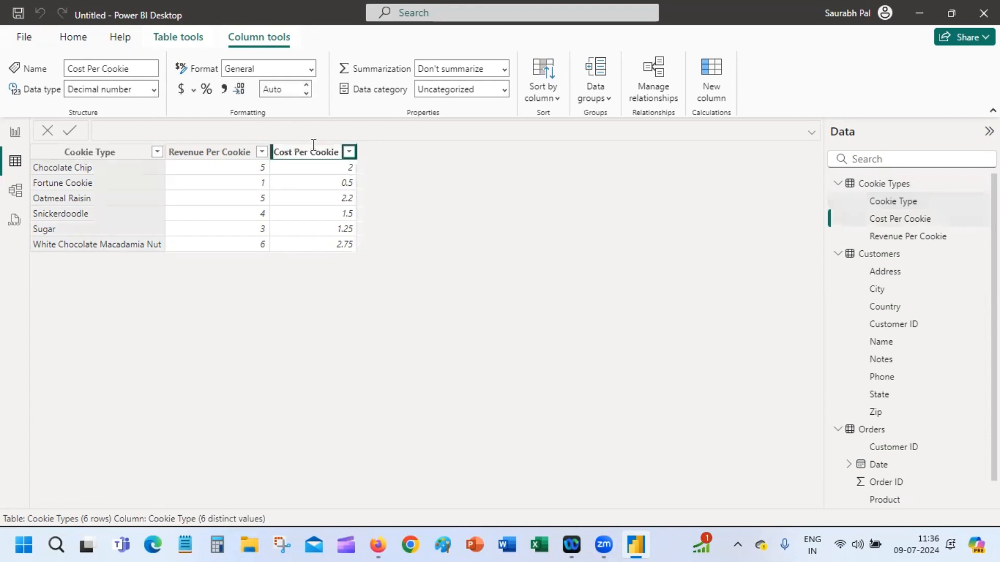
click(306, 196)
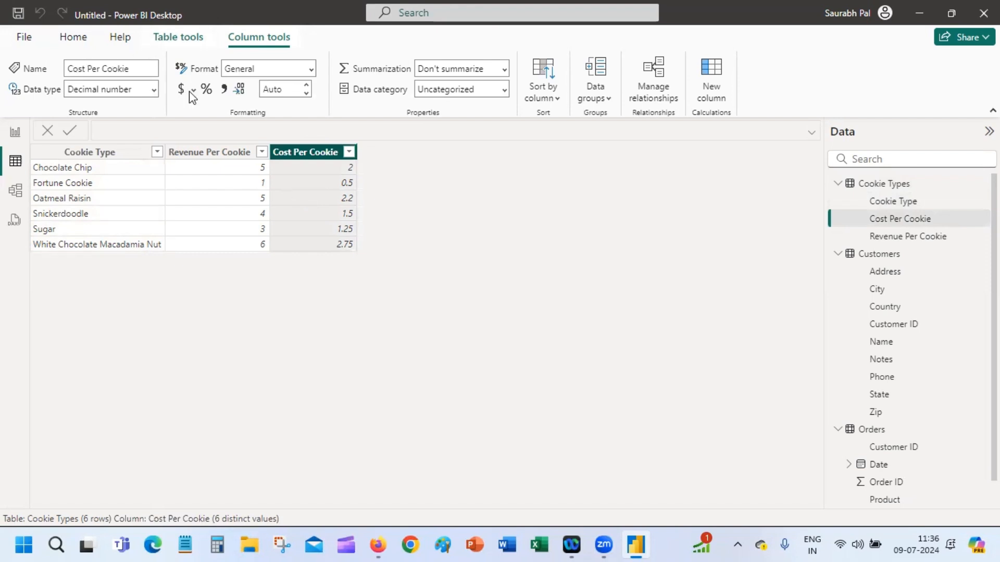
Open the Power Query Editor through Transform data and display the Cookie Types query.
click(76, 37)
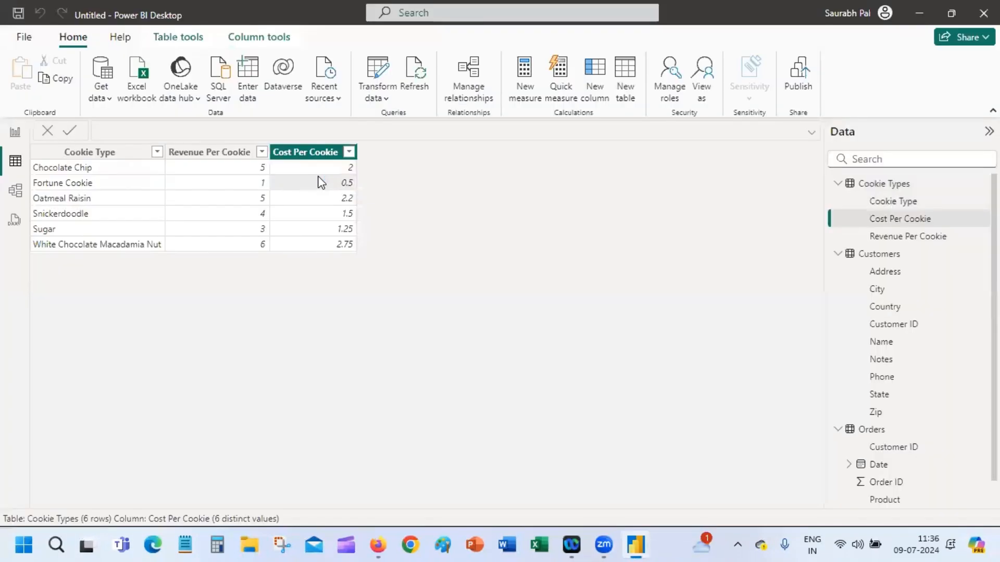
click(384, 68)
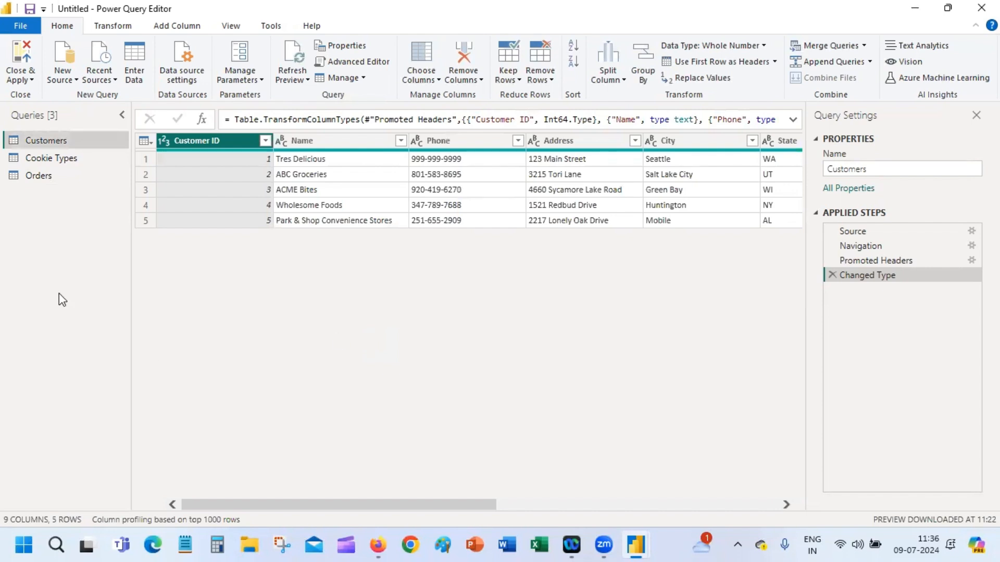
click(66, 157)
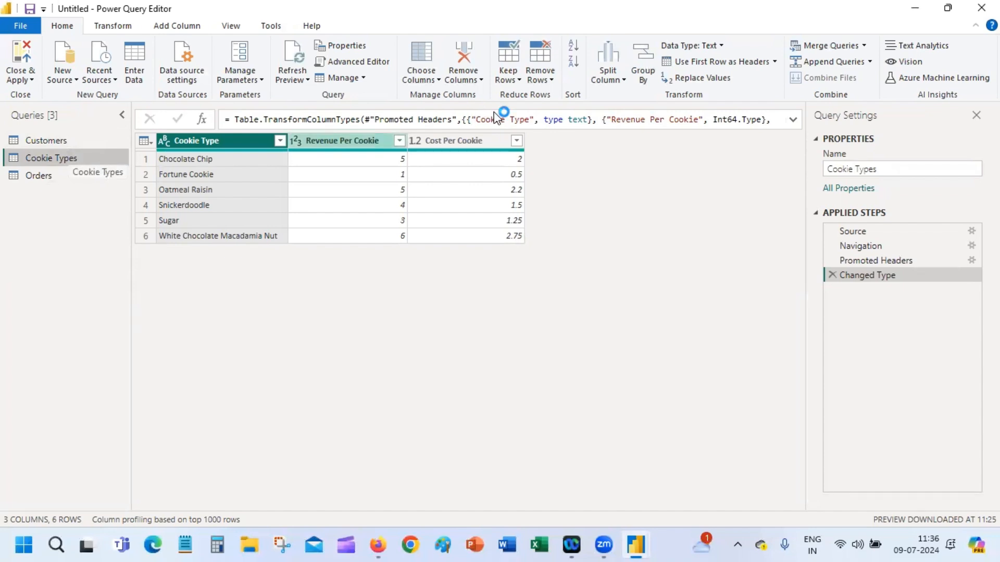
Start a custom column in the Cookie Types query with the formula [Revenue Per Cookie]-[Cost Per Cookie].
click(491, 142)
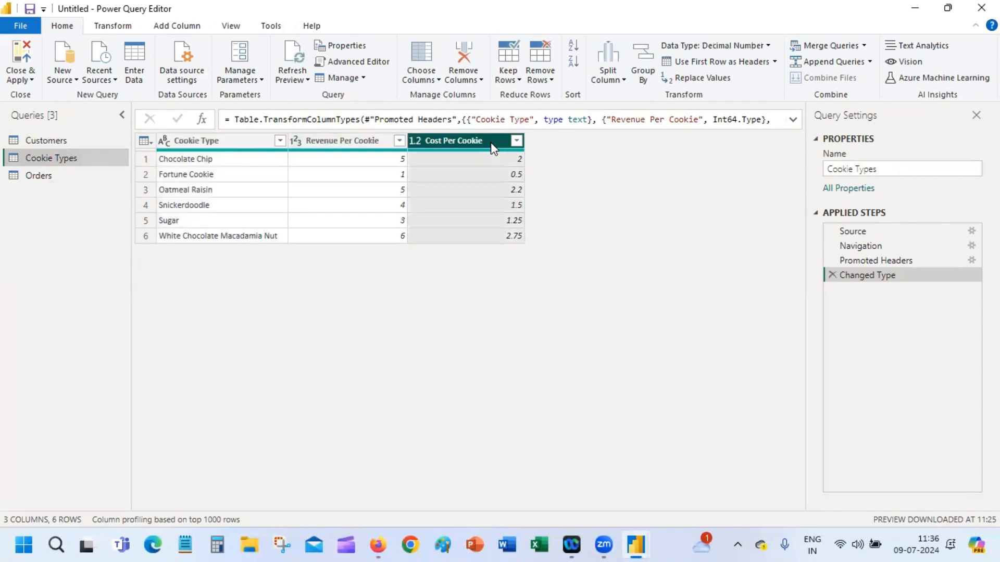
click(173, 30)
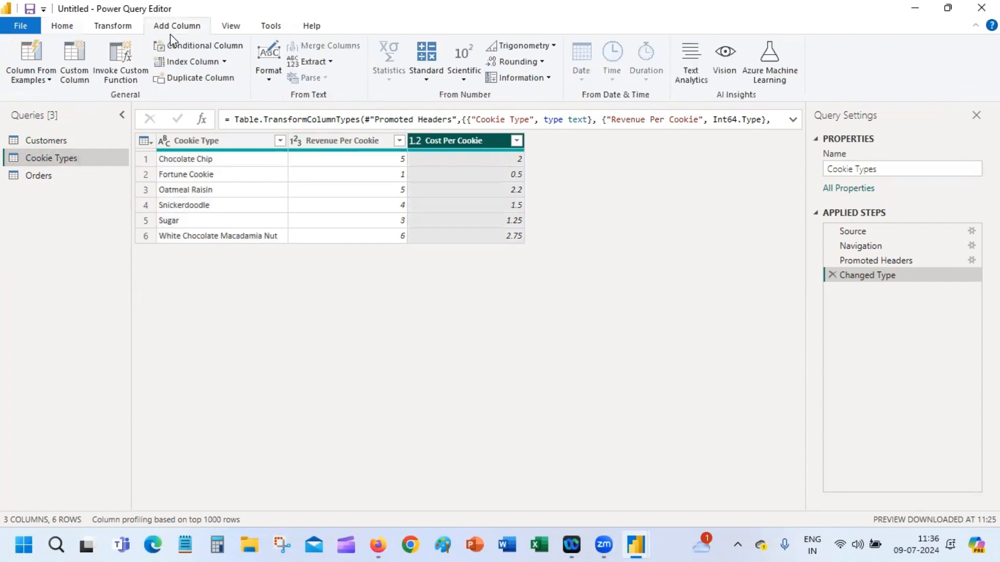
click(76, 73)
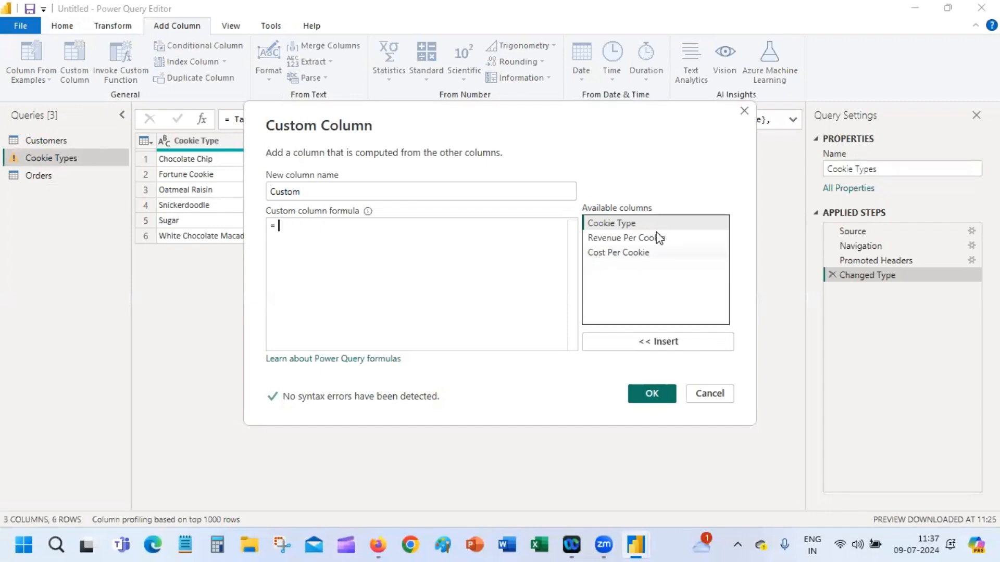
double_click(646, 241)
click(659, 344)
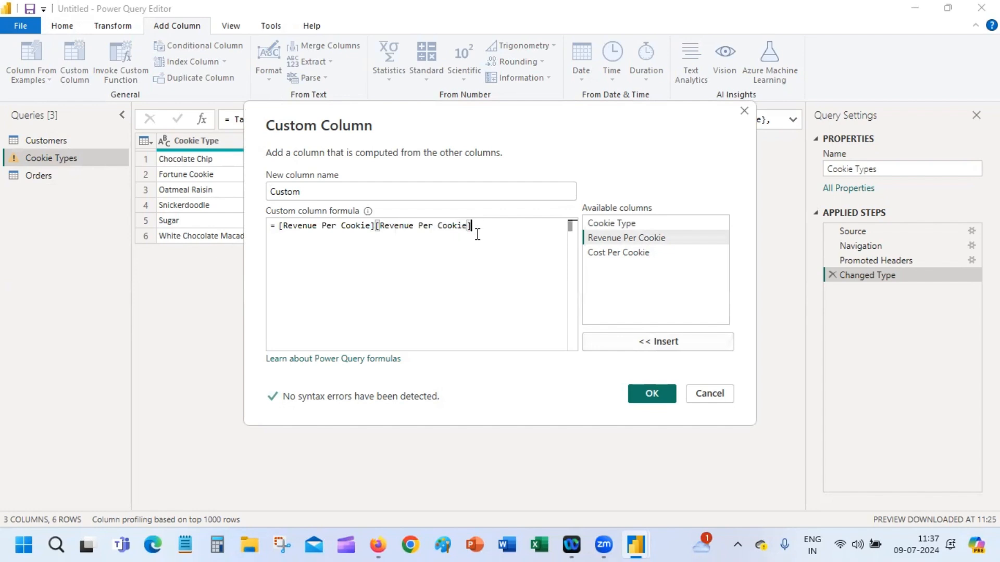
drag(473, 226, 376, 226)
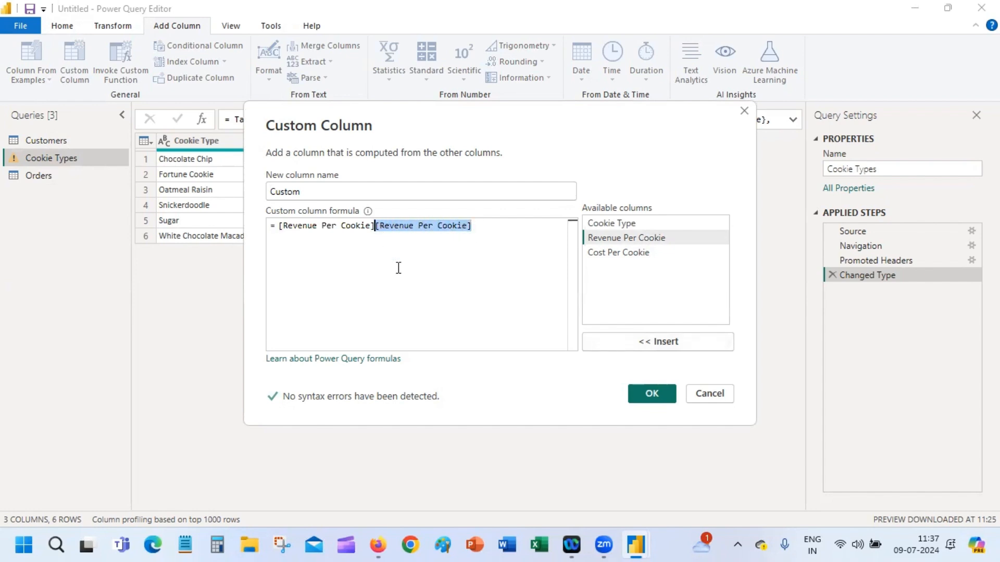
text(-)
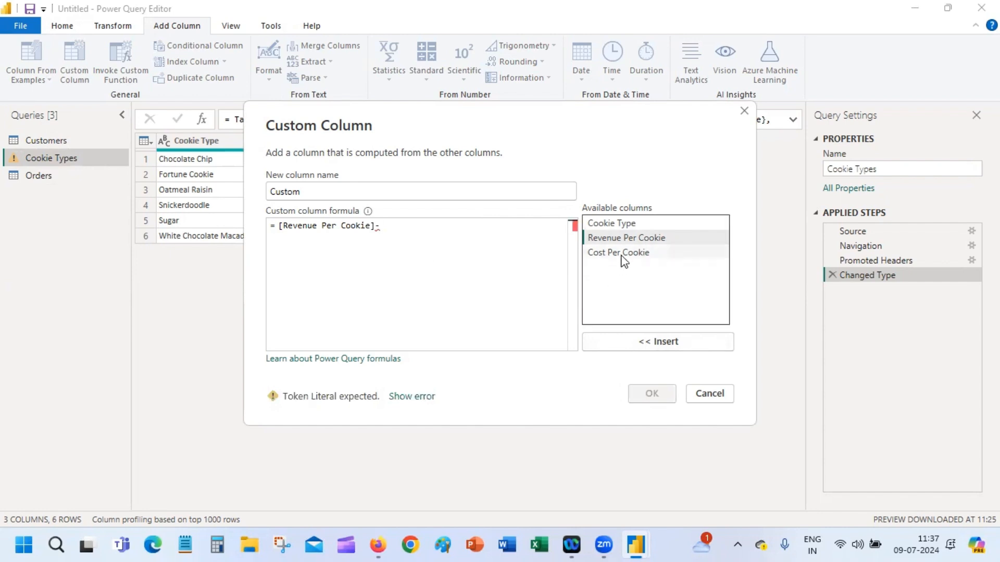
click(622, 255)
double_click(621, 255)
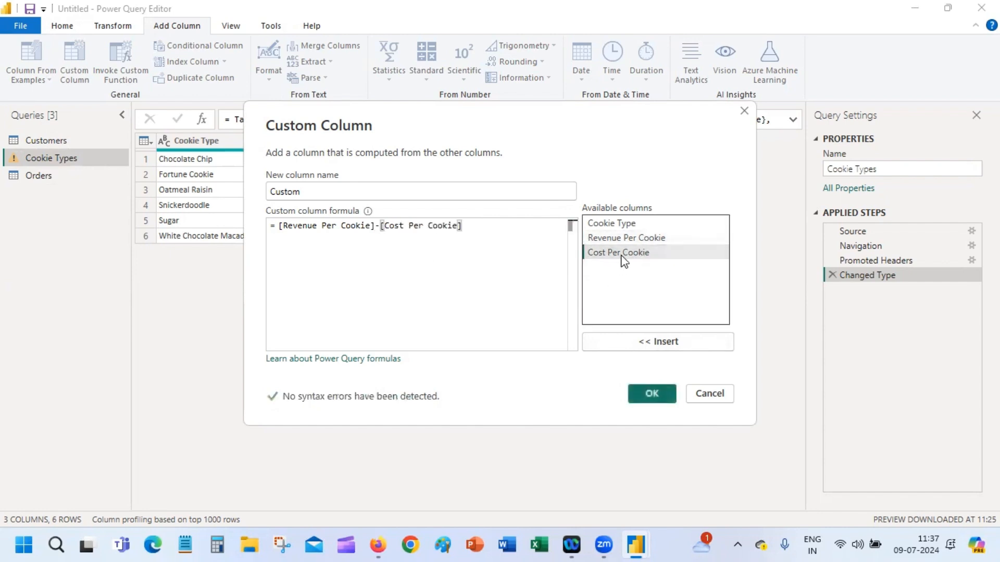
Name the custom column "Profit per Cookie" and add it to the Cookie Types query.
double_click(268, 192)
text(Pro)
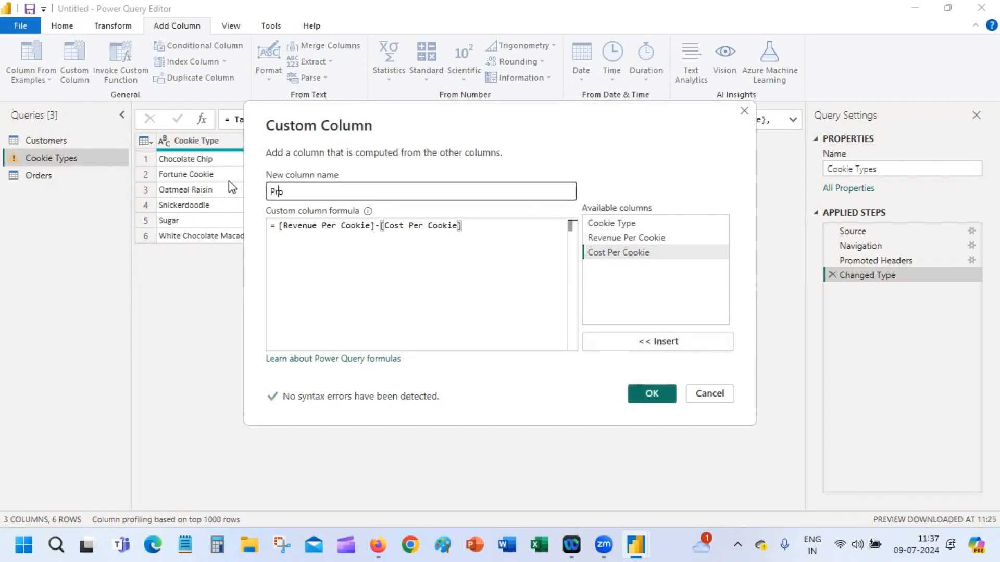
text(fit per Cook)
key(BackSpace)
key(BackSpace)
text(okie)
click(652, 394)
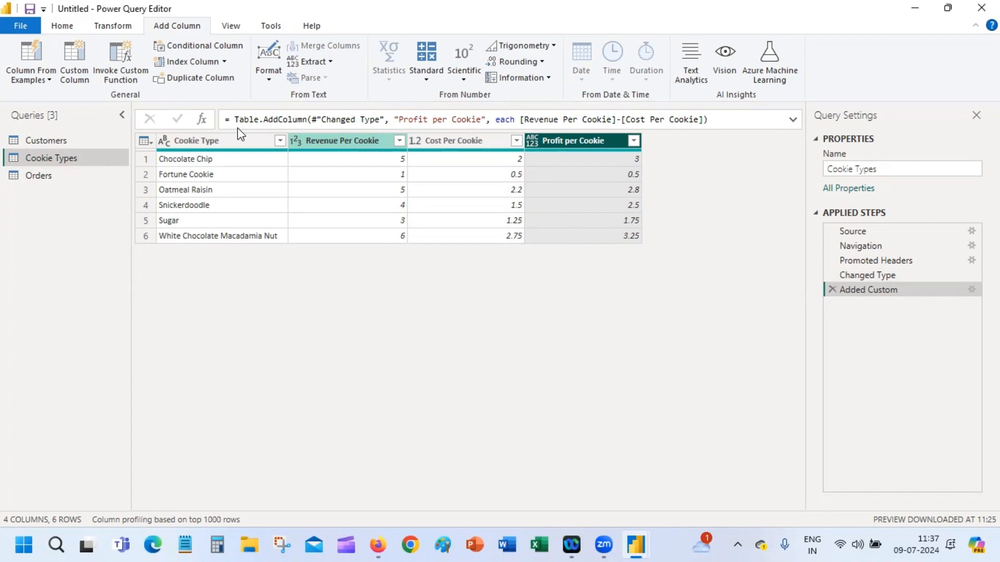
Start a custom column in the Orders query and name it "Cost Per Order".
click(42, 176)
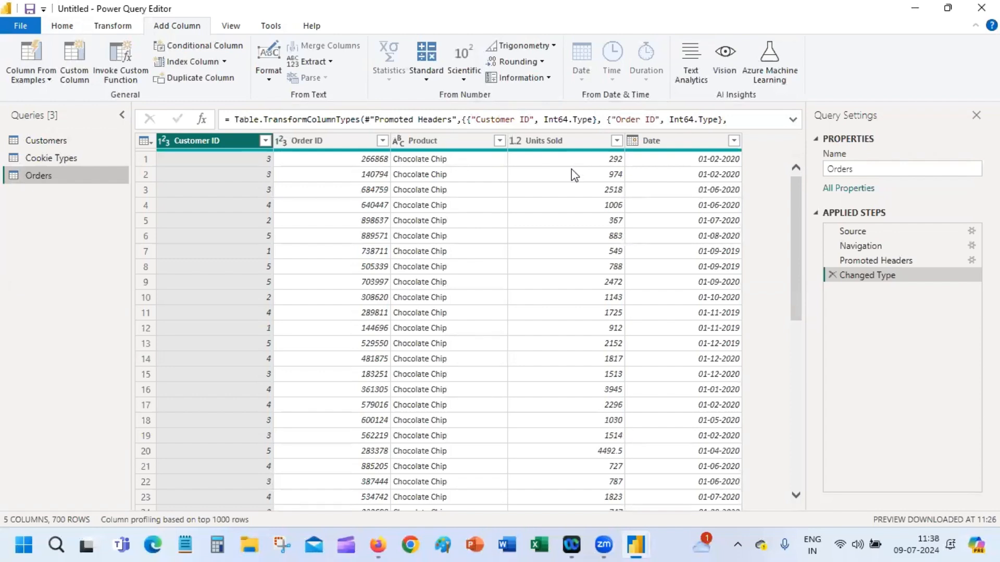
click(701, 143)
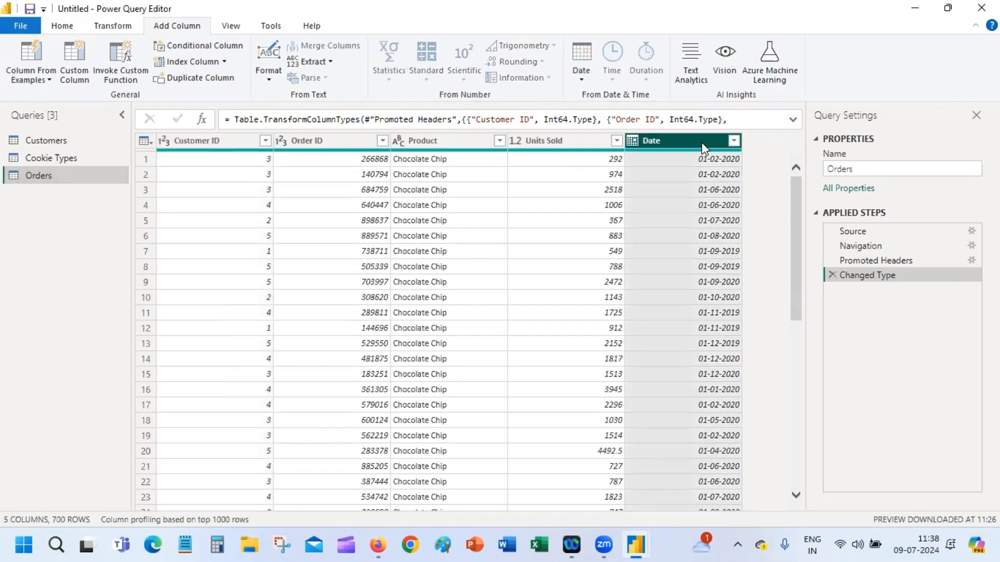
right_click(701, 142)
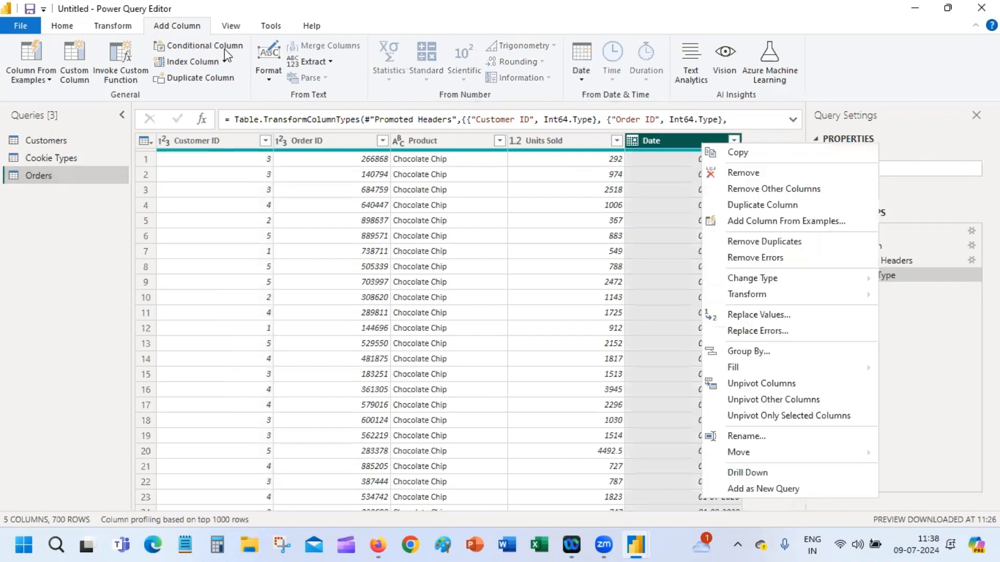
click(81, 53)
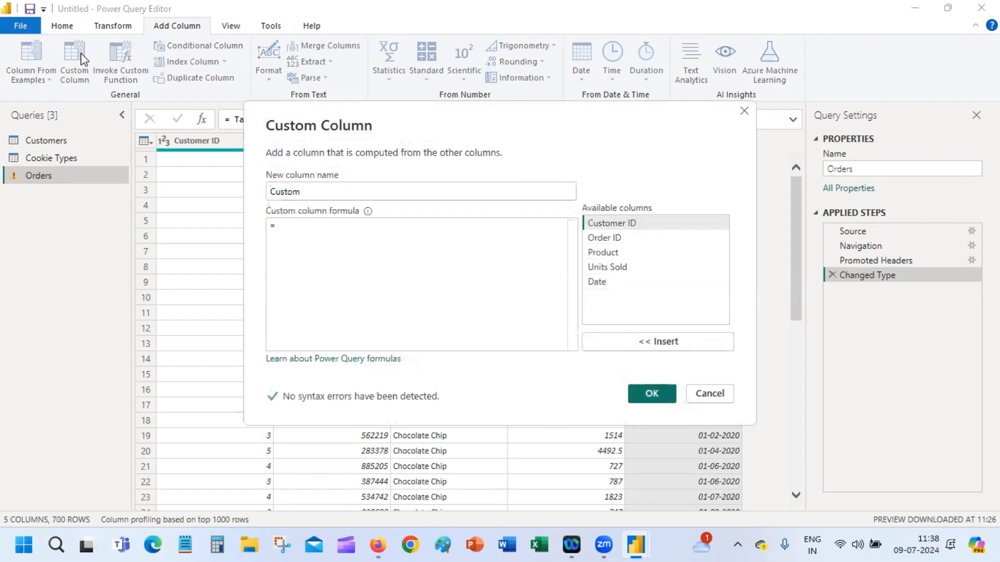
drag(307, 190, 286, 185)
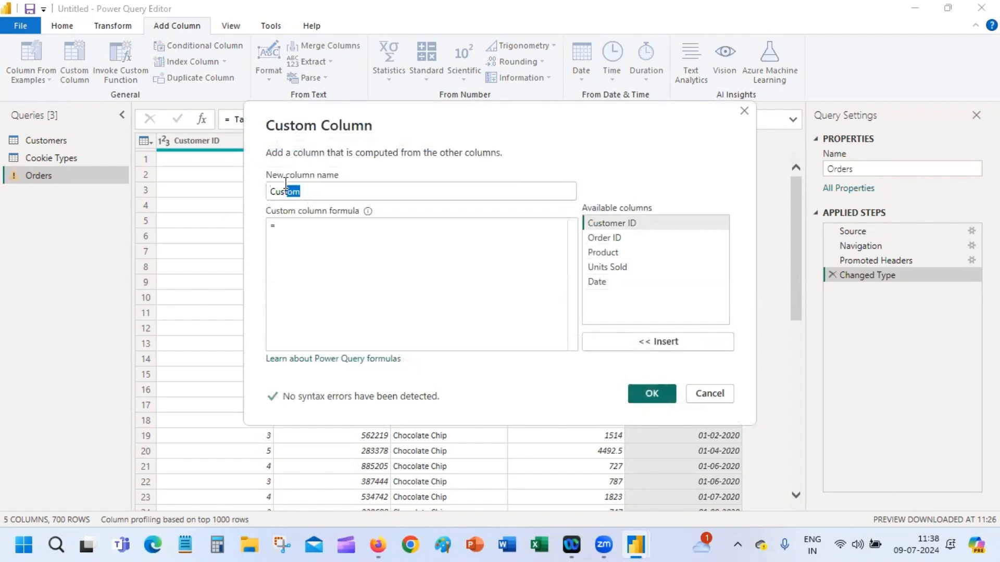
click(324, 192)
key(BackSpace)
key(BackSpace)
key(BackSpace)
key(BackSpace)
key(BackSpace)
text(ost)
text( for)
key(BackSpace)
key(BackSpace)
key(BackSpace)
text(Per OP)
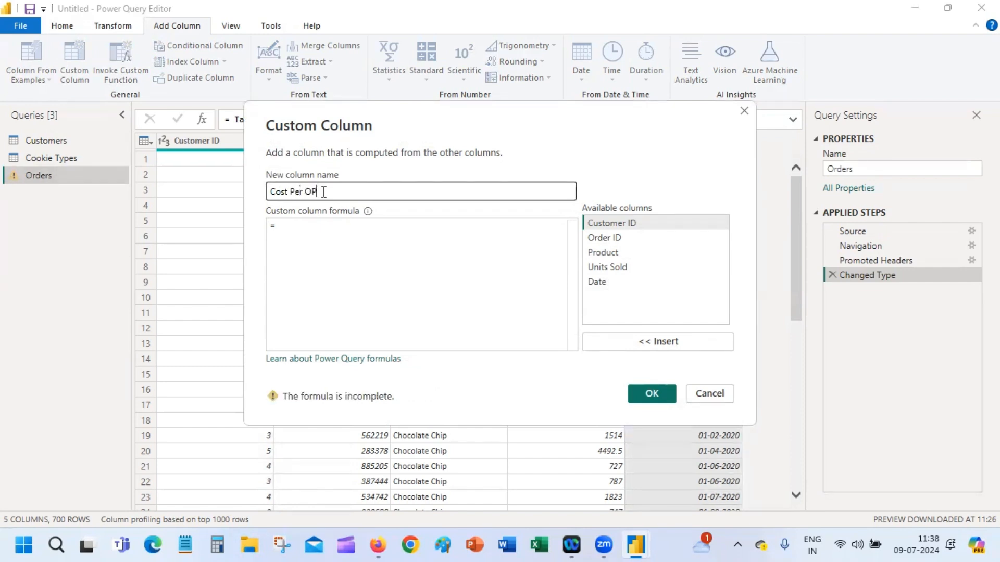
key(BackSpace)
text(rder)
Try to write the Cost Per Order formula as [Units Sold] multiplied by a "related" lookup.
click(302, 228)
click(611, 269)
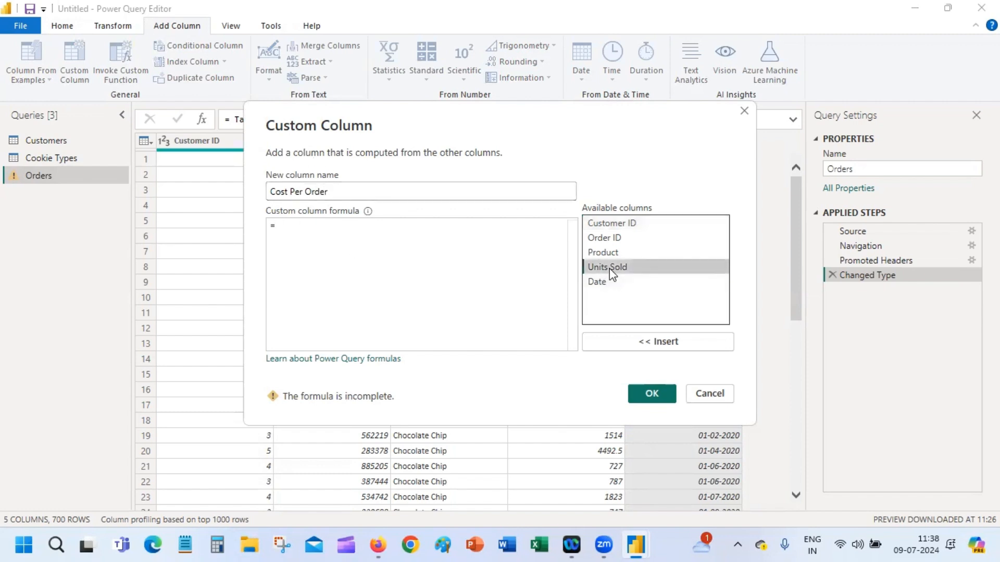
double_click(610, 269)
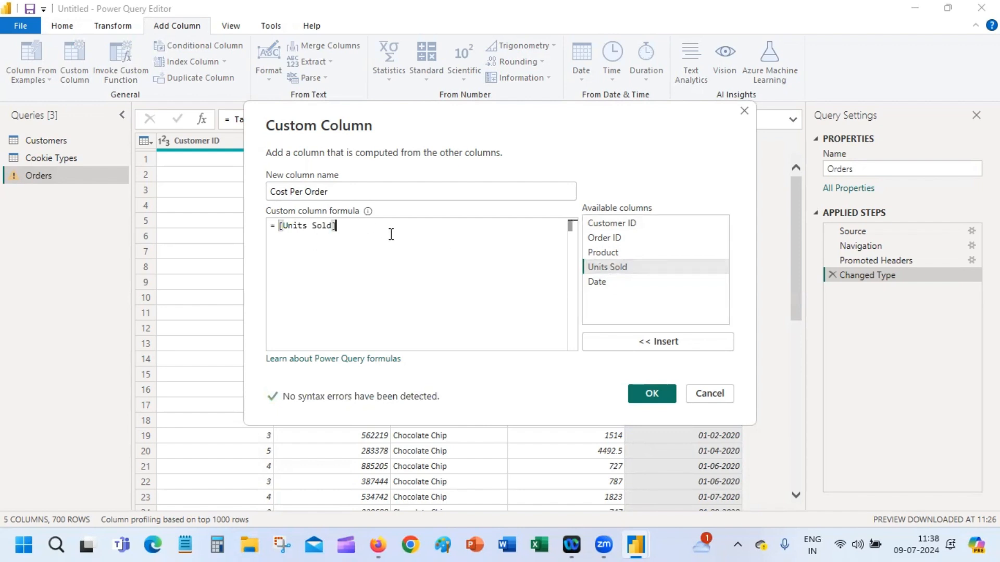
text(*)
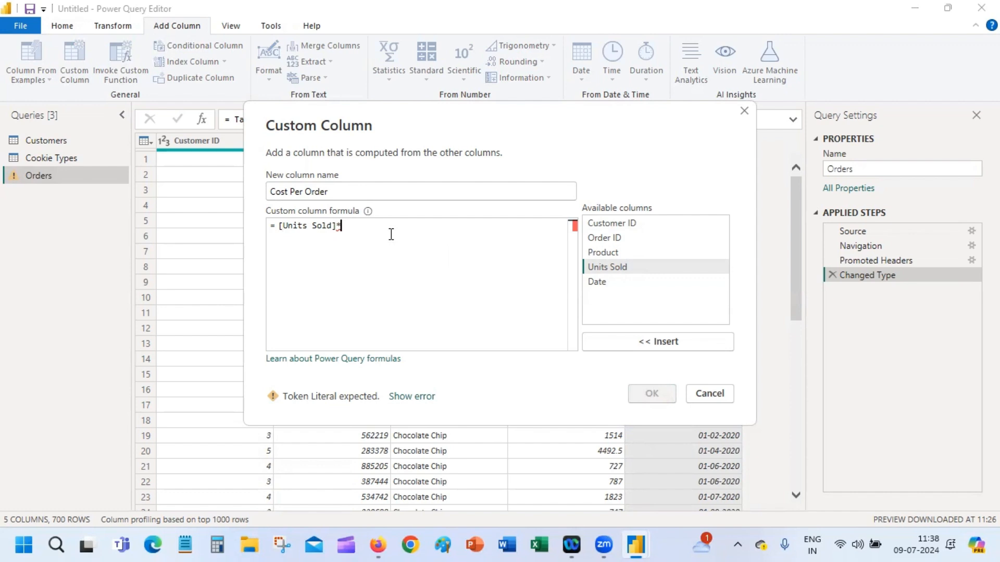
text(related)
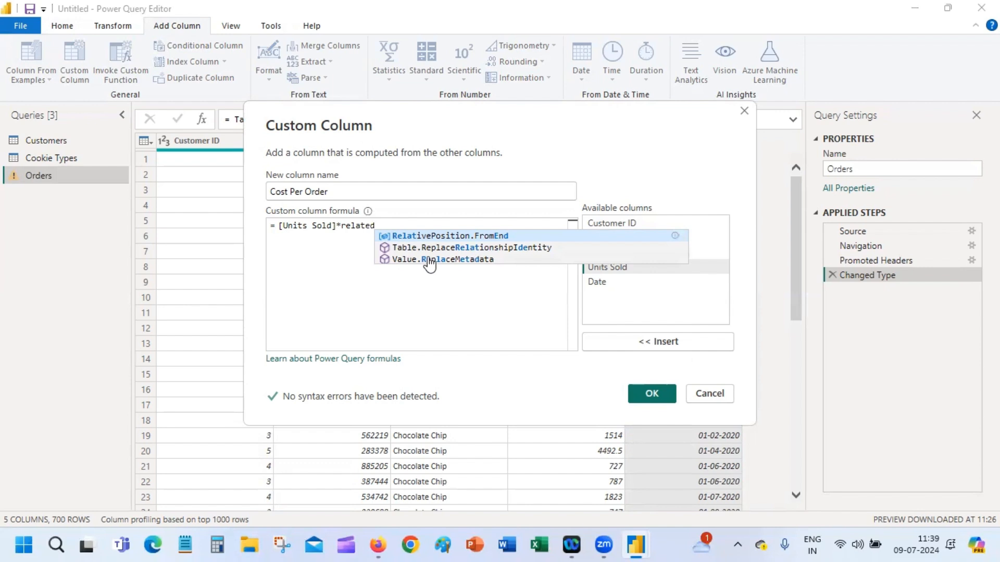
text(,s)
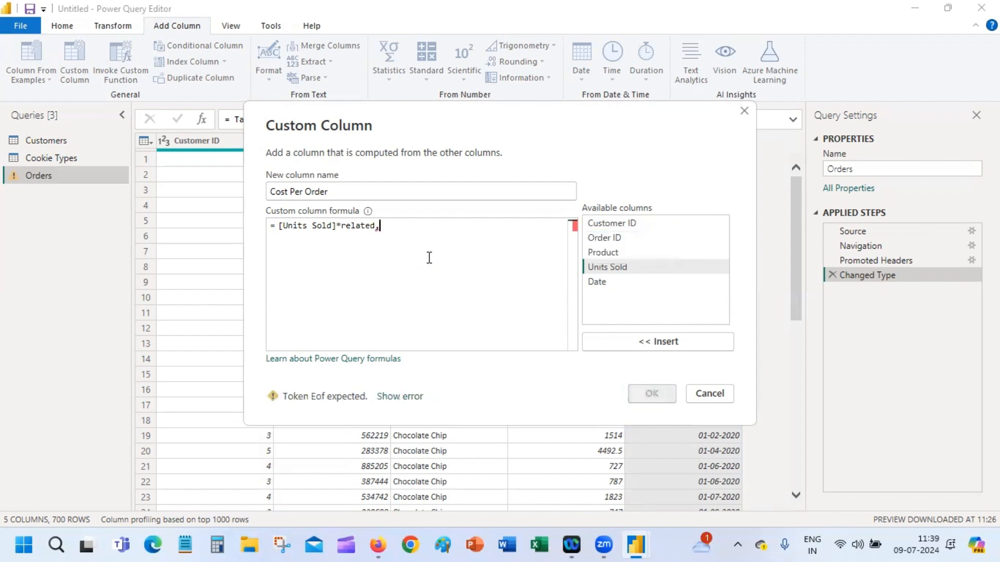
key(BackSpace)
key(BackSpace)
key(BackSpace)
key(BackSpace)
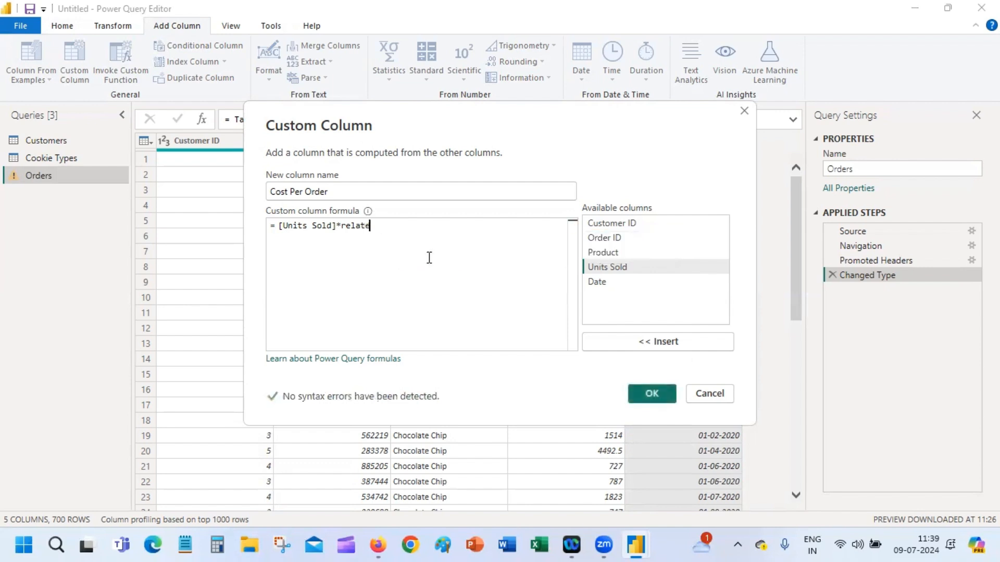
text(ed)
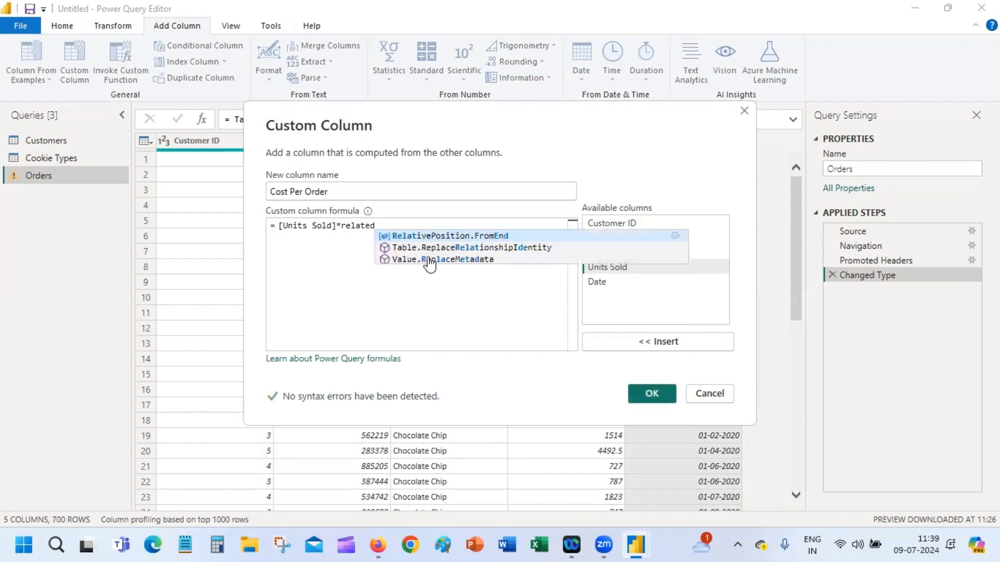
key(BackSpace)
key(BackSpace)
key(BackSpace)
key(BackSpace)
key(BackSpace)
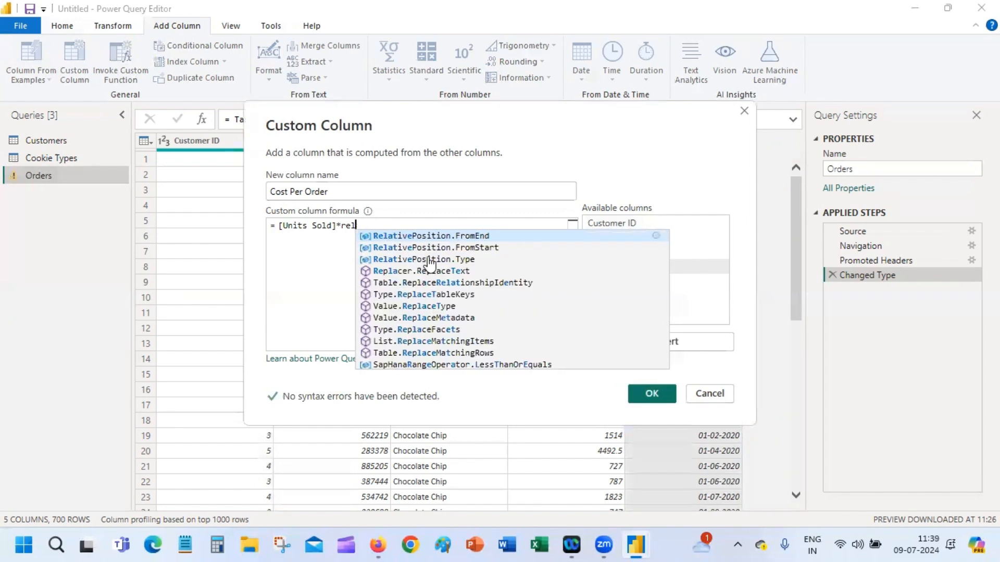
key(BackSpace)
key(BackSpace)
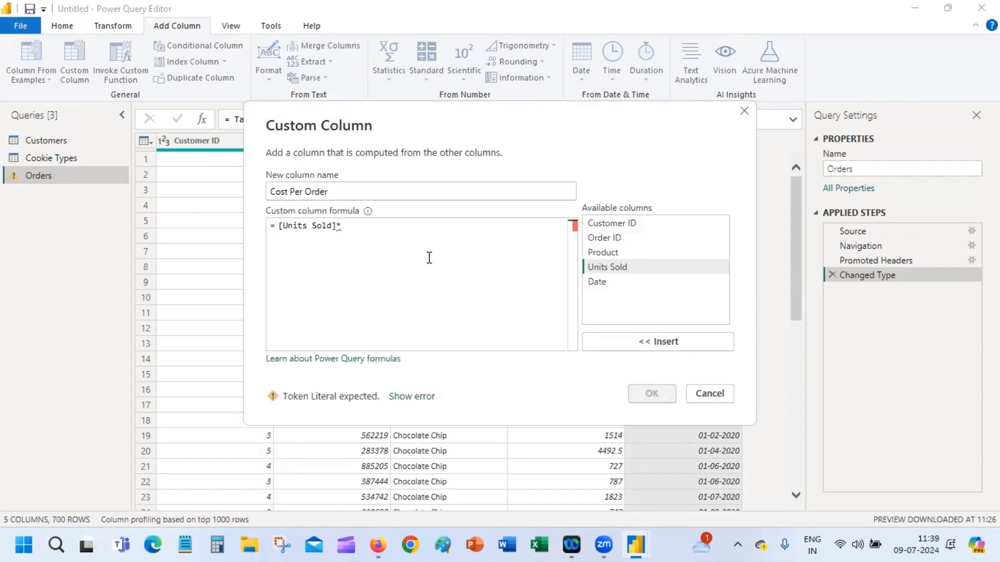
Try to multiply [Units Sold] by the cost from the Cookie Types query, using Table.Column in the formula.
text(cook)
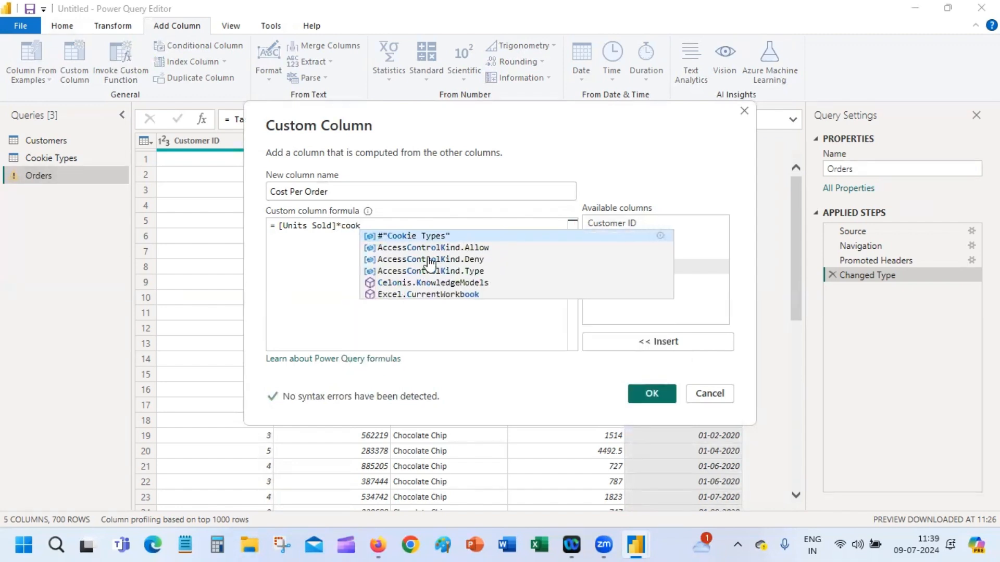
click(408, 238)
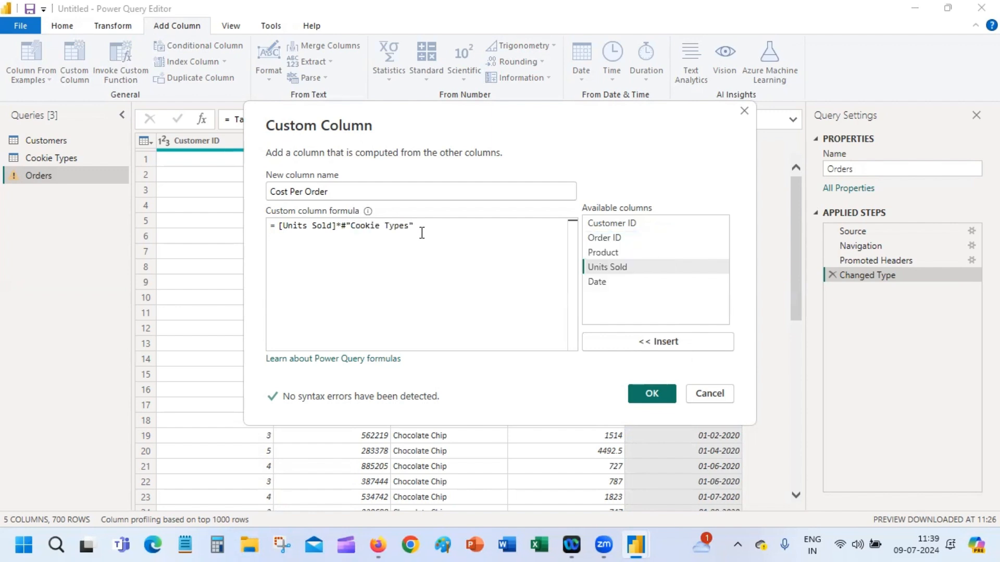
text(,)
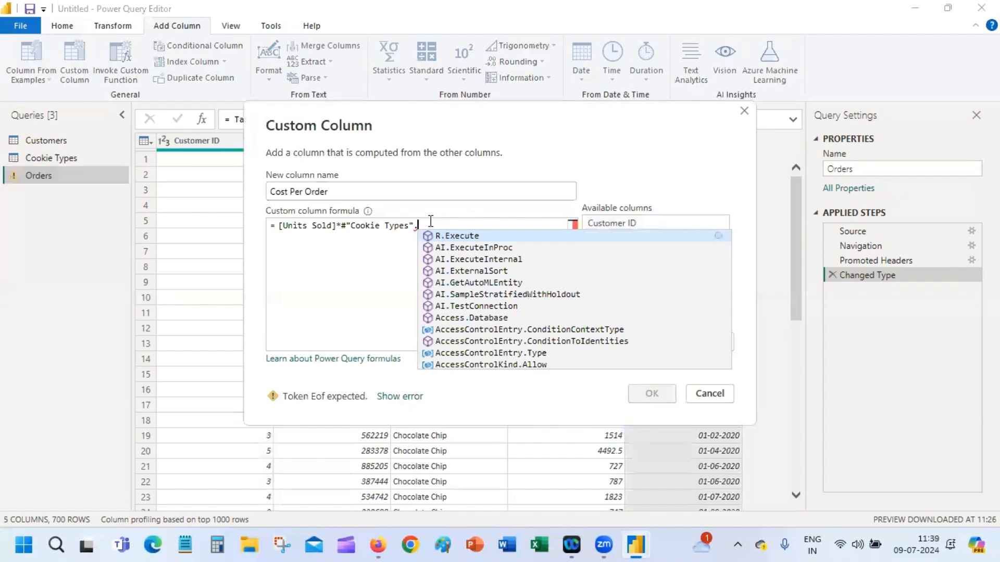
double_click(341, 226)
click(342, 226)
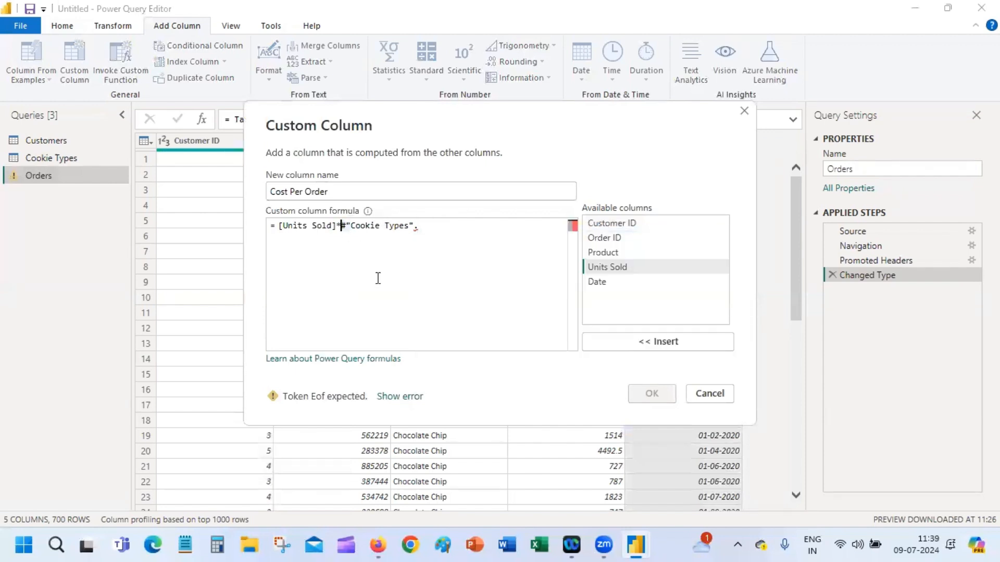
key(BackSpace)
text(re)
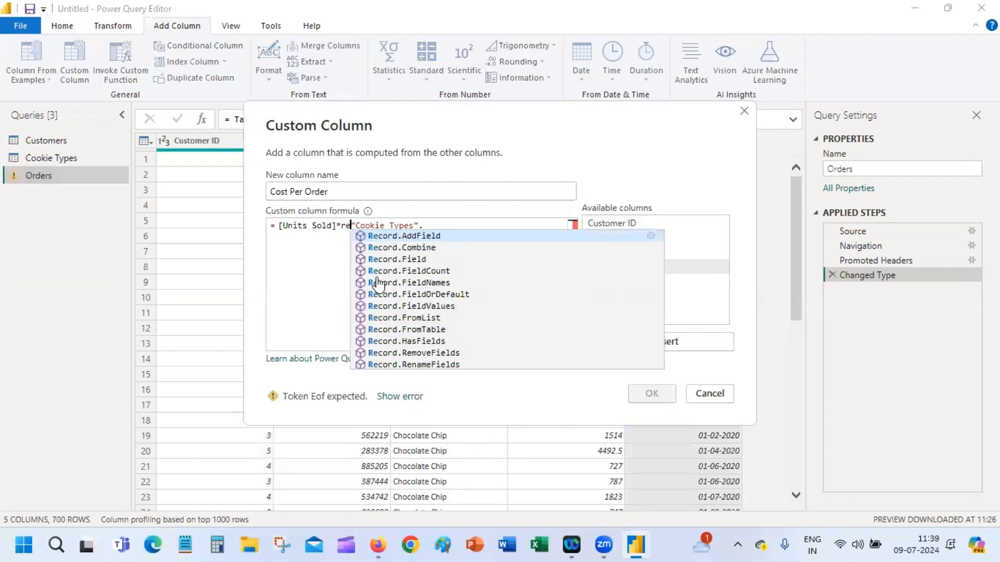
key(Escape)
key(BackSpace)
key(BackSpace)
text(tabl)
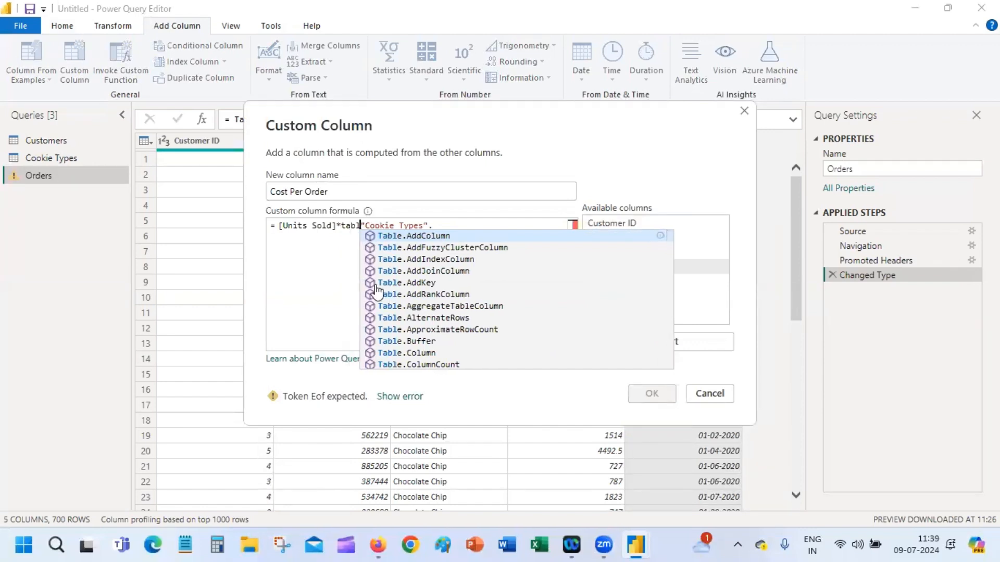
click(428, 355)
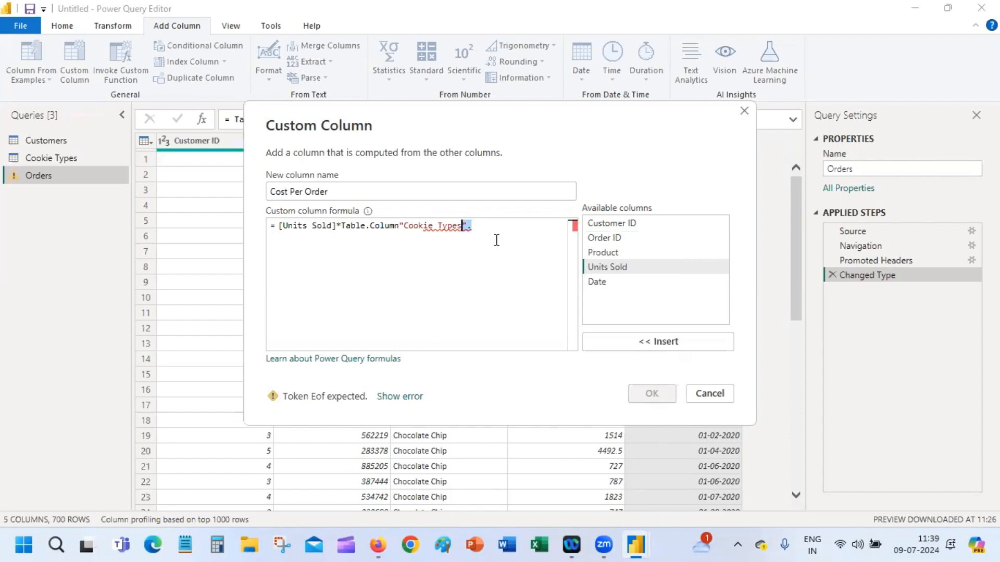
key(BackSpace)
text(.cos)
text(t)
Clear the entire custom column formula and discard the Cost Per Order column from the Orders query.
key(BackSpace)
key(BackSpace)
key(BackSpace)
key(BackSpace)
key(BackSpace)
key(BackSpace)
key(BackSpace)
key(BackSpace)
key(BackSpace)
key(BackSpace)
key(BackSpace)
key(BackSpace)
key(BackSpace)
key(BackSpace)
key(BackSpace)
key(BackSpace)
key(BackSpace)
key(BackSpace)
key(BackSpace)
key(BackSpace)
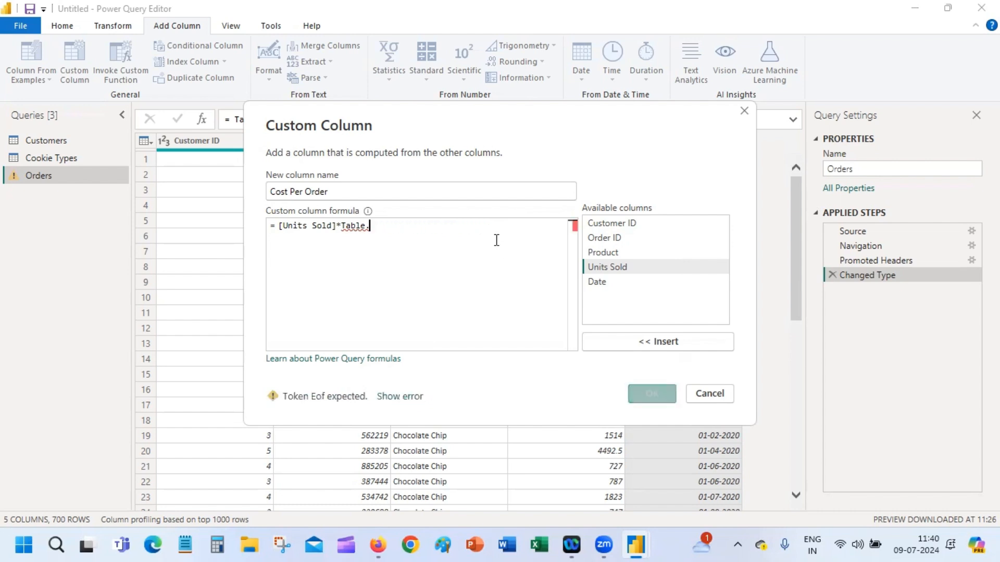
key(BackSpace)
key(BackSpace)
key(BackSpace)
key(BackSpace)
key(BackSpace)
key(BackSpace)
key(BackSpace)
key(BackSpace)
key(BackSpace)
key(BackSpace)
key(BackSpace)
key(BackSpace)
key(BackSpace)
key(BackSpace)
key(BackSpace)
key(BackSpace)
key(BackSpace)
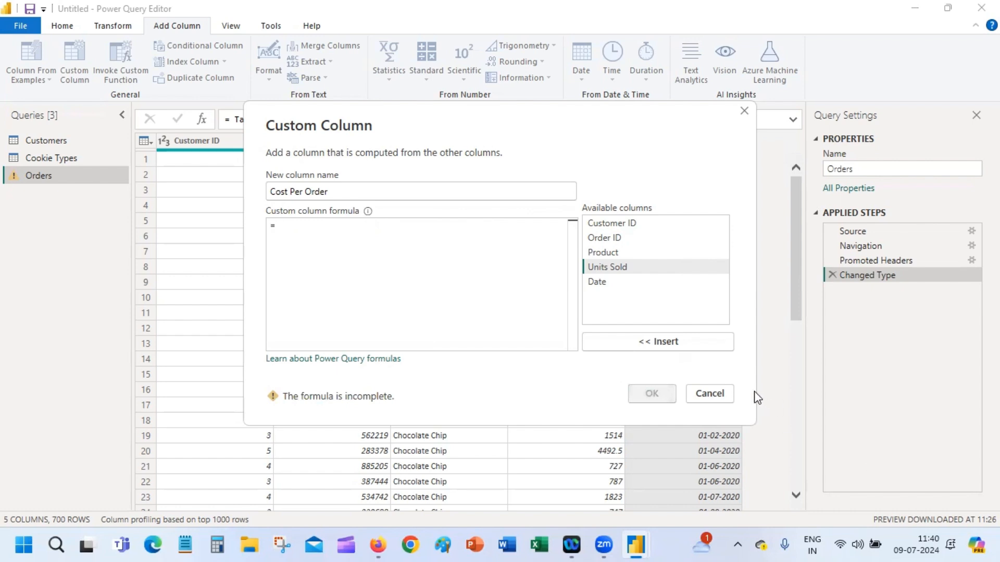
click(730, 394)
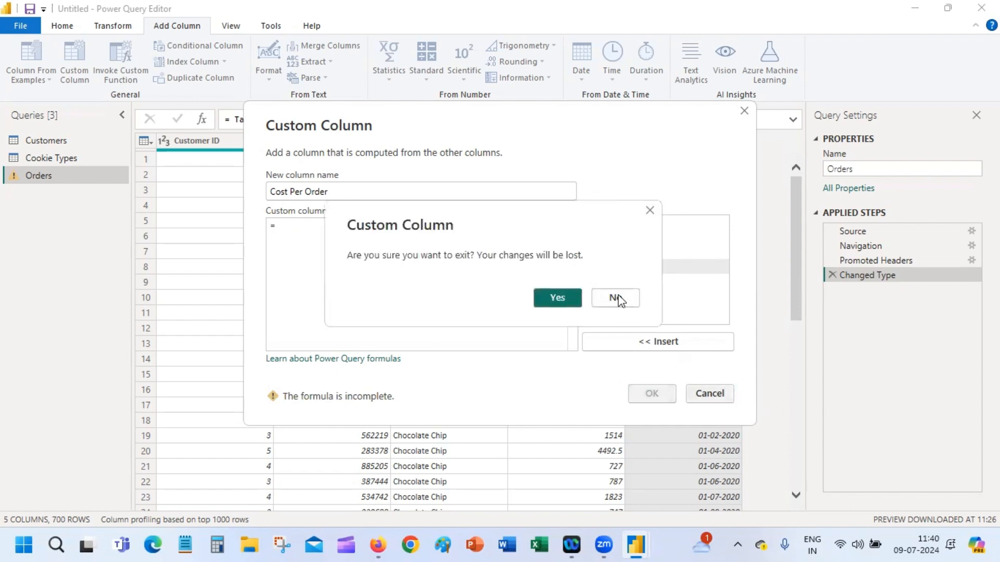
click(556, 301)
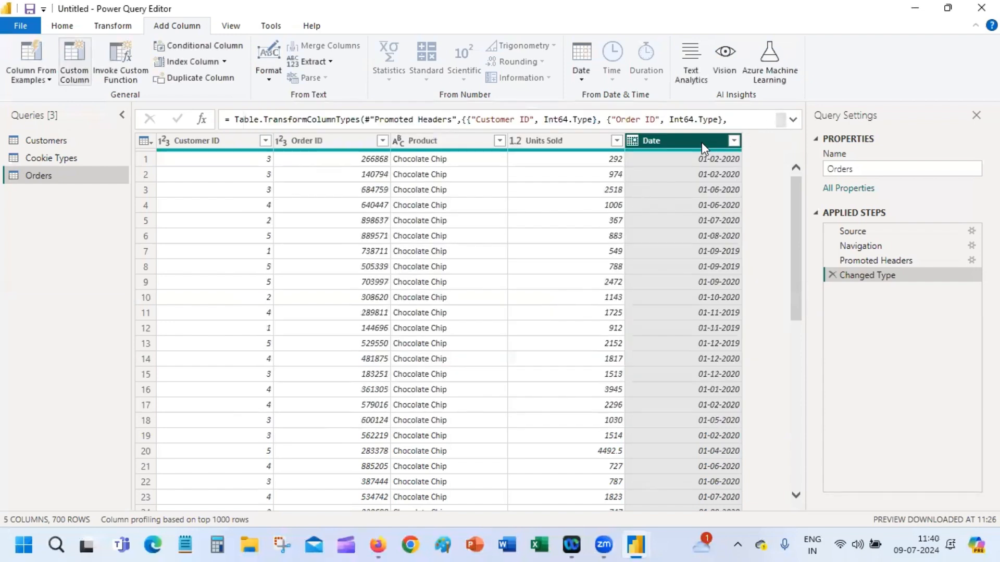
Close the Power Query Editor and apply the pending query changes to the data model.
right_click(701, 142)
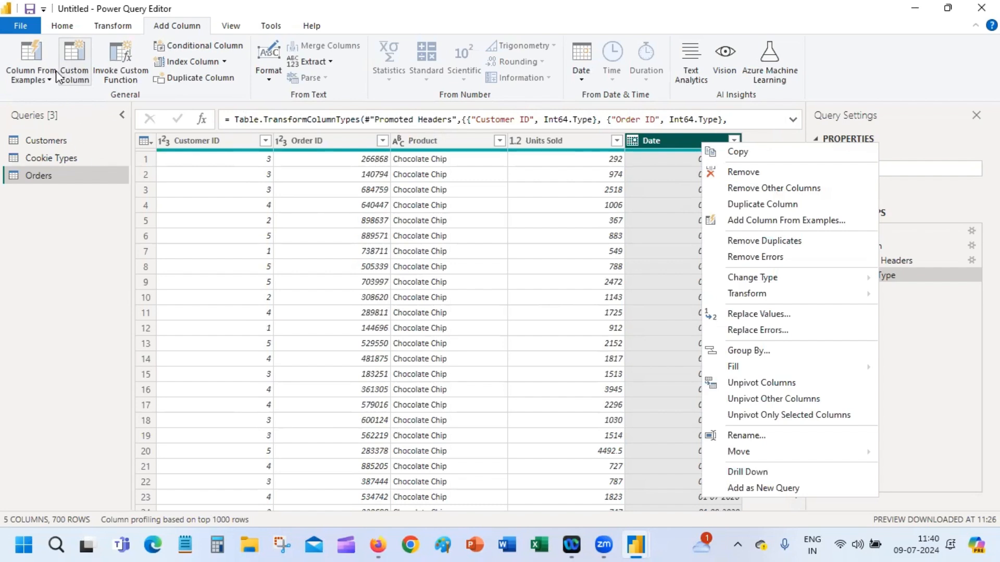
click(118, 26)
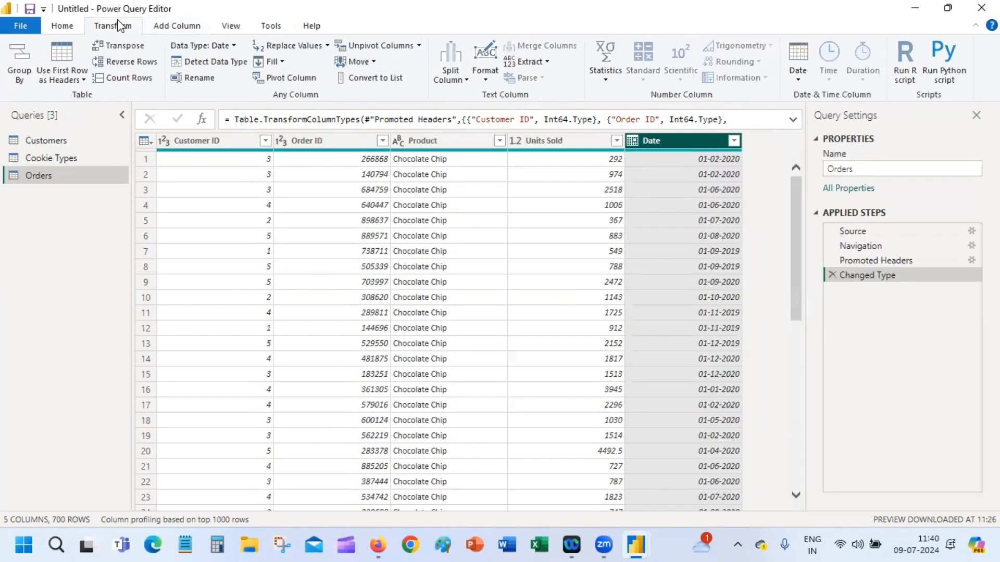
click(62, 26)
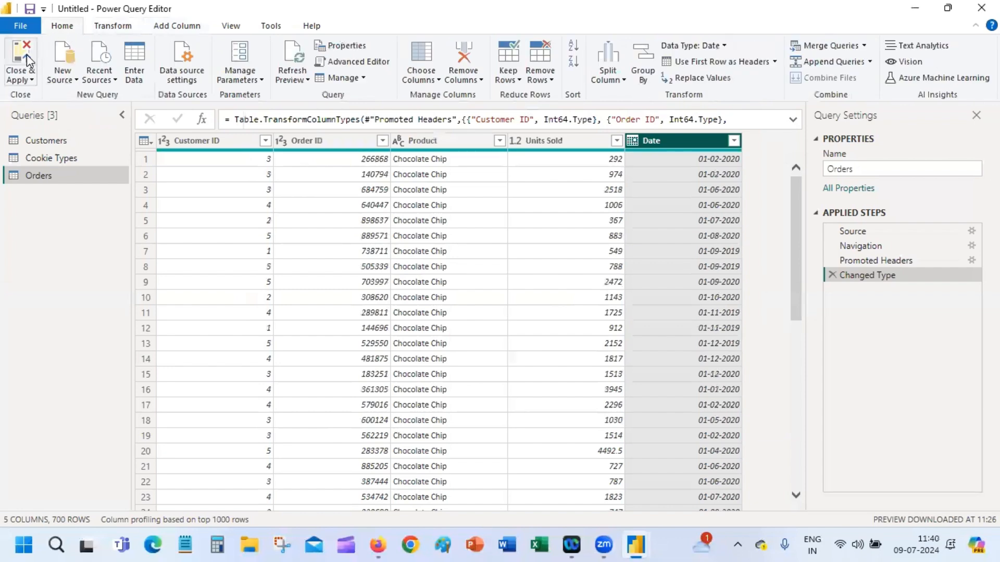
click(22, 54)
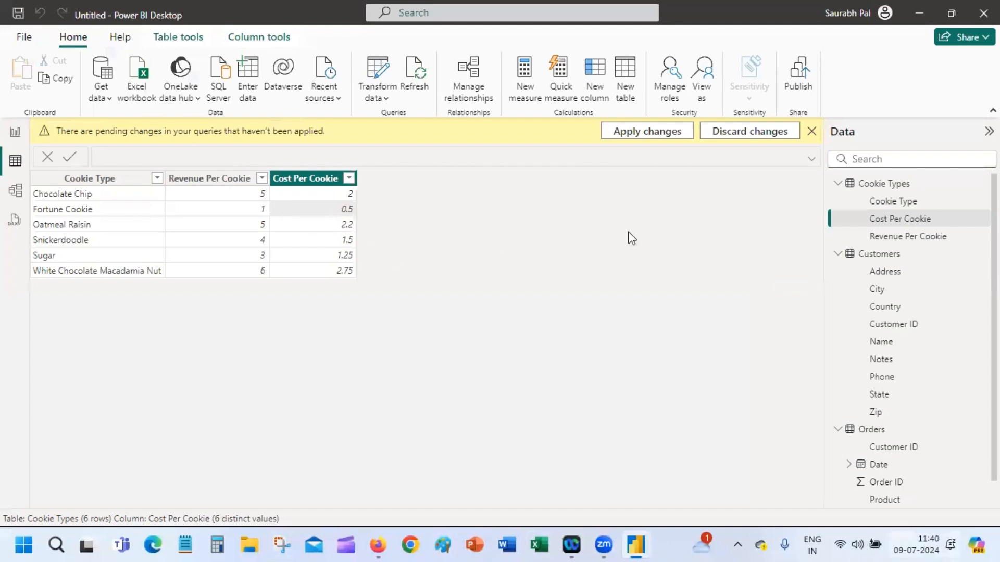
click(645, 133)
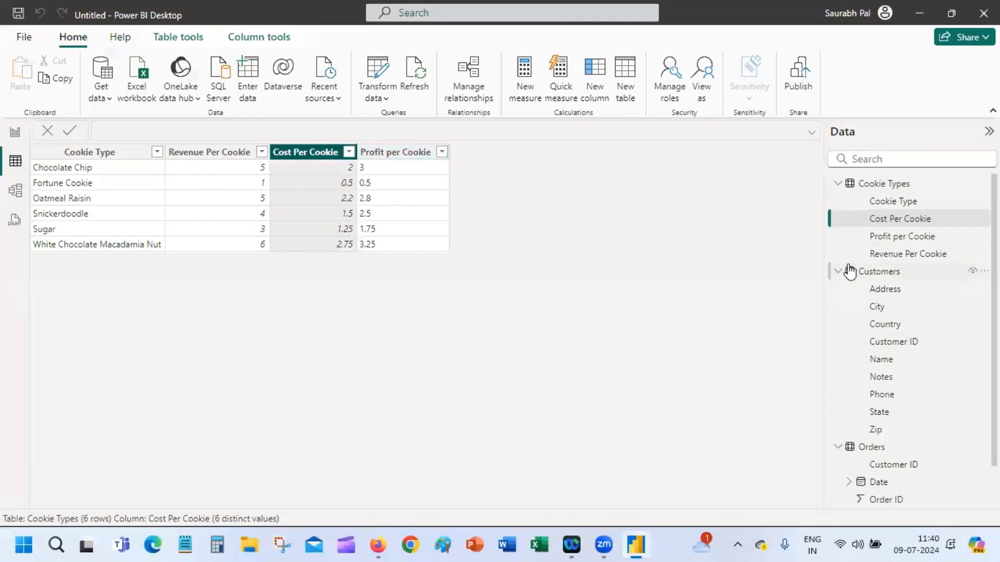
Collapse the Cookie Types and Customers field lists and display the Orders table with its Customer ID column selected.
click(838, 184)
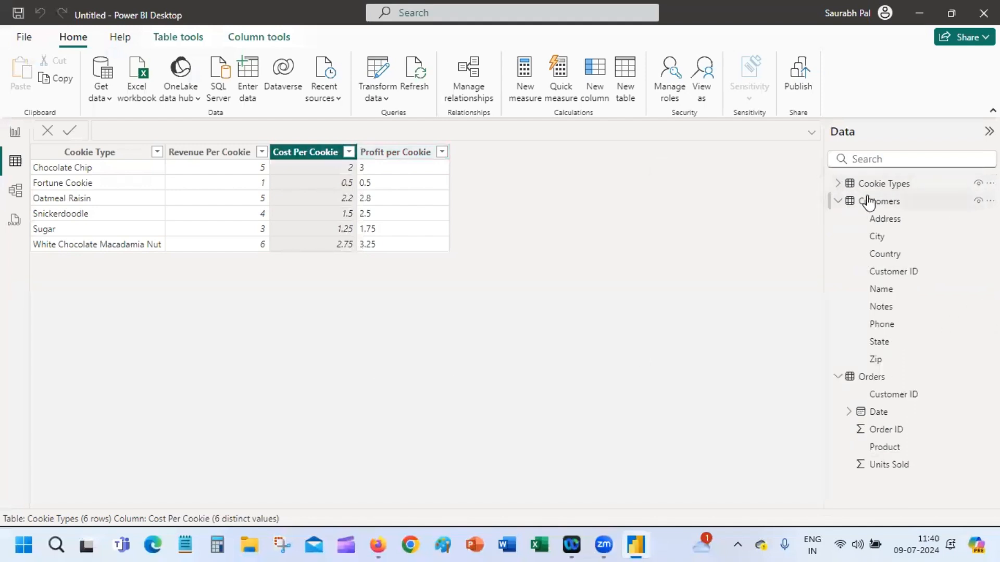
click(839, 201)
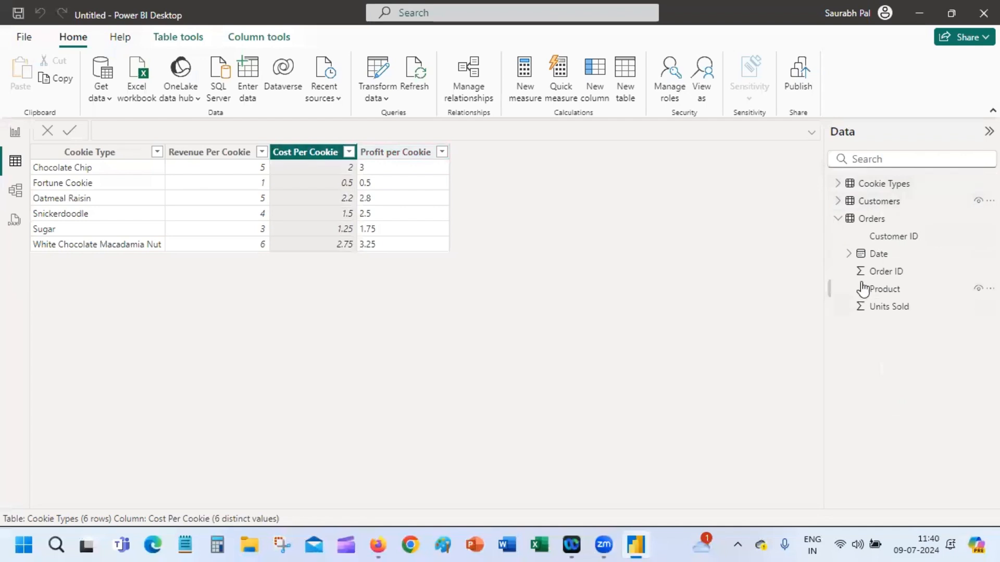
click(877, 238)
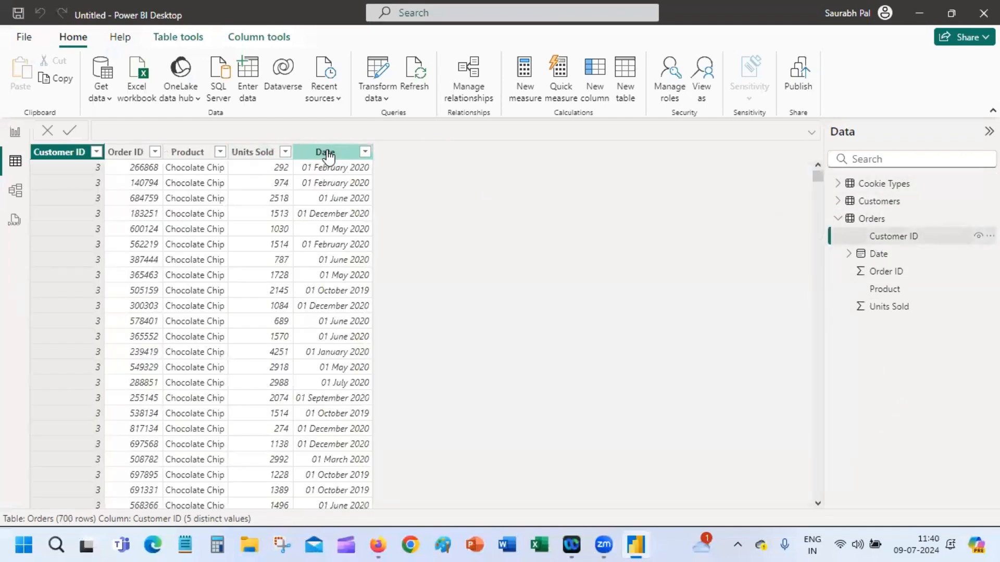
Add a calculated column to the Orders table with the formula Orders[Units Sold].
click(196, 39)
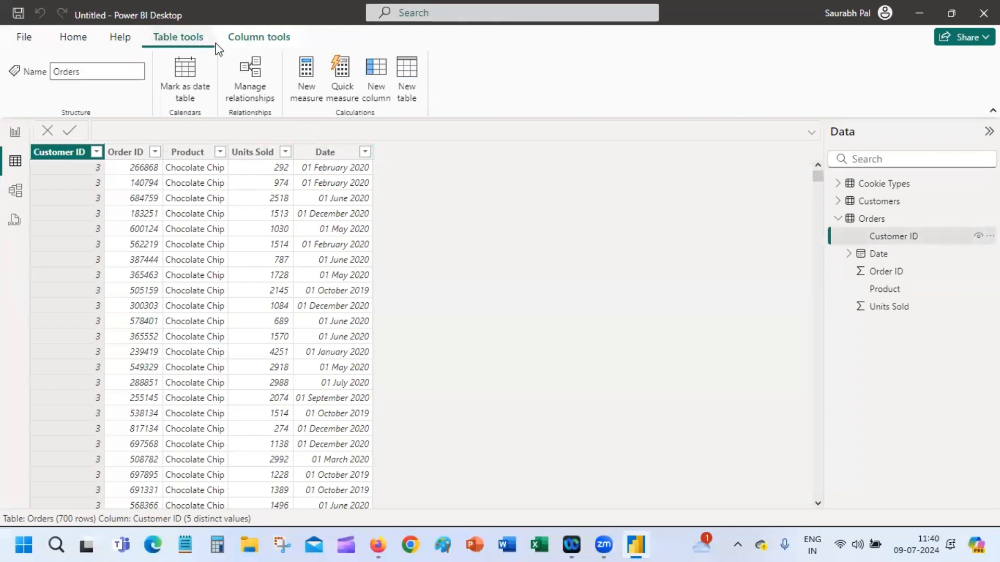
click(259, 38)
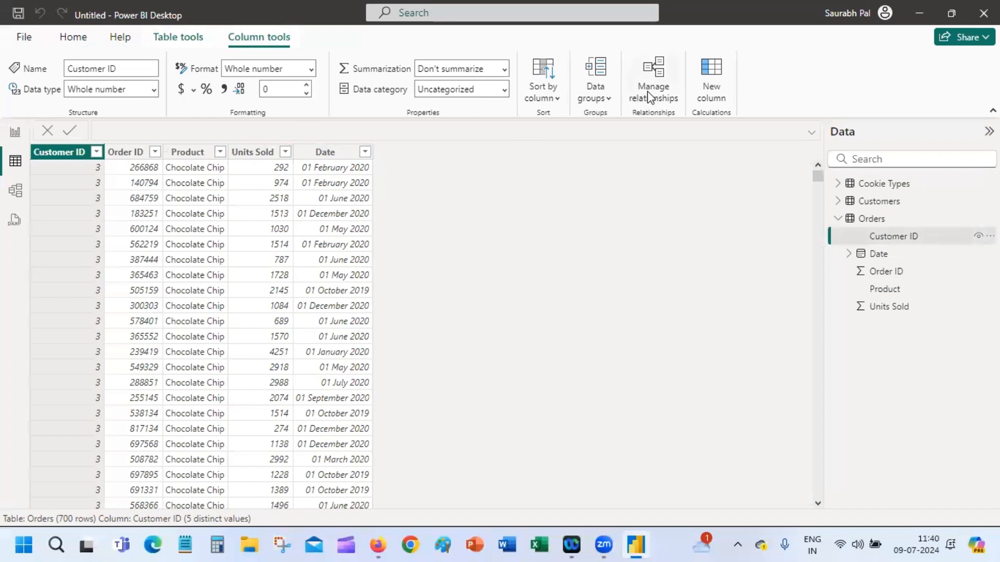
click(715, 85)
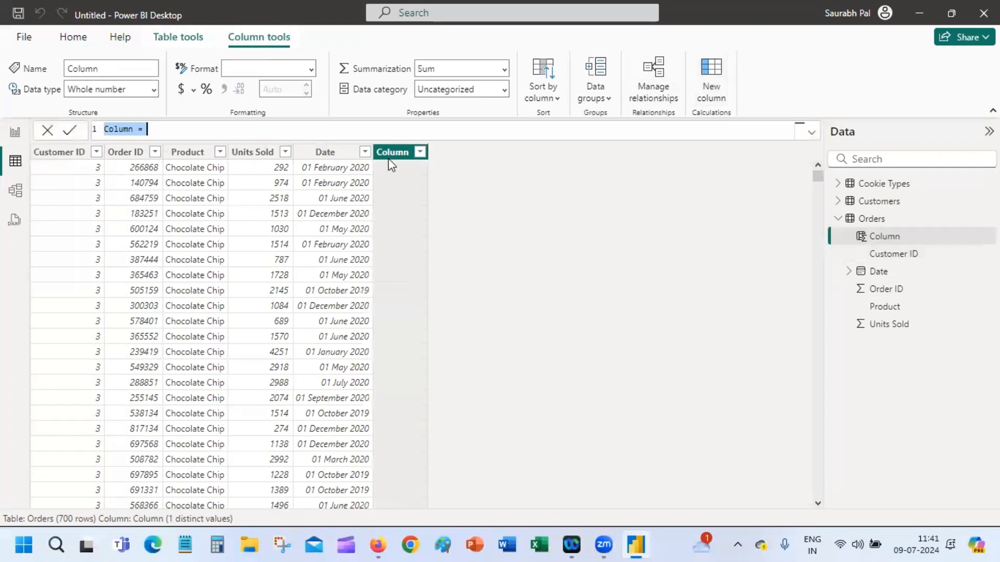
click(163, 133)
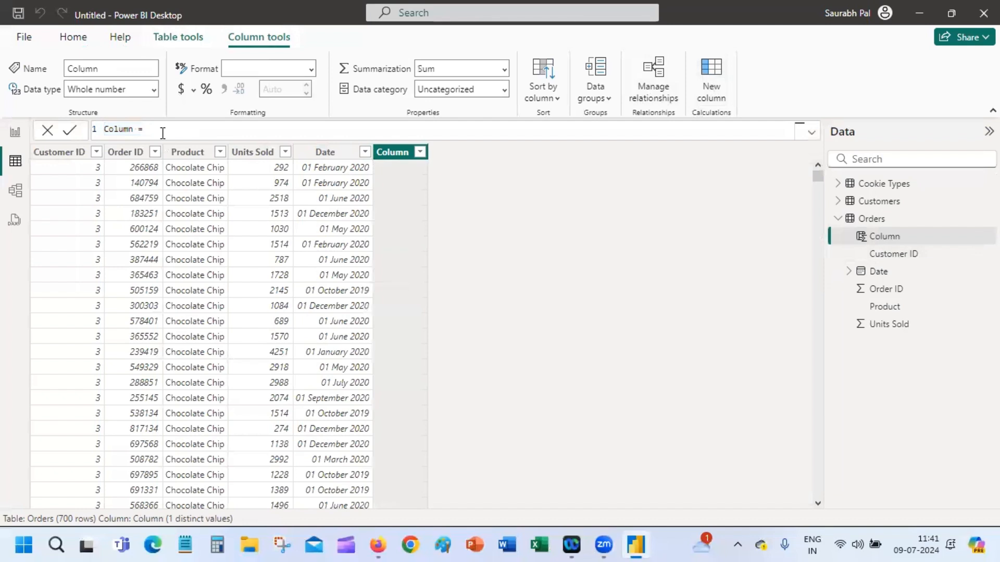
text(i)
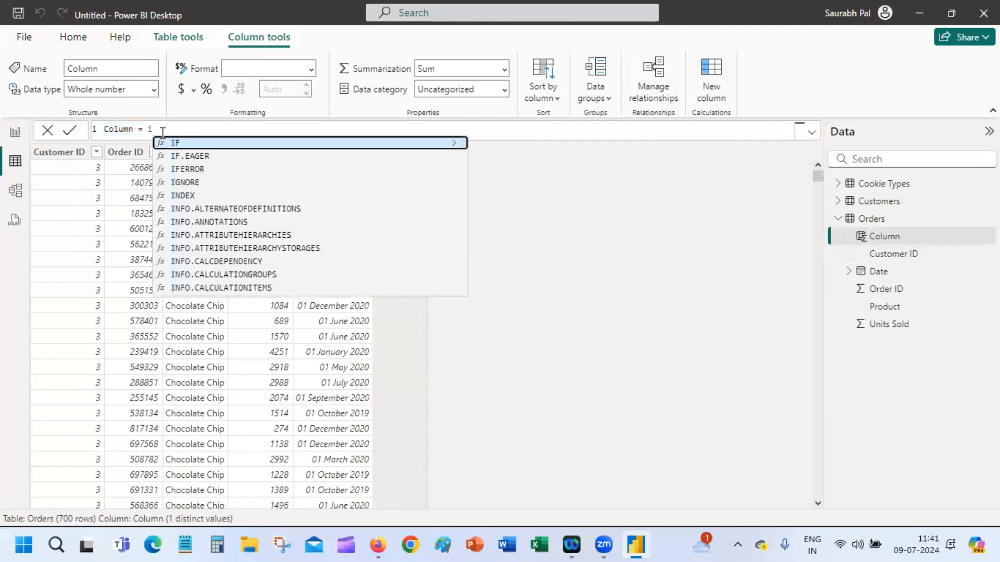
key(BackSpace)
text(uni)
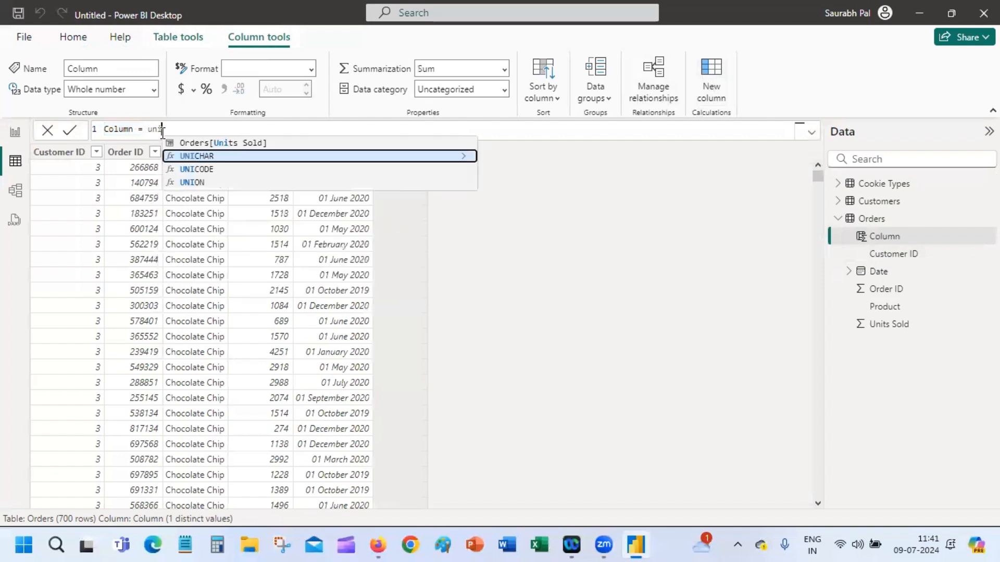
click(233, 142)
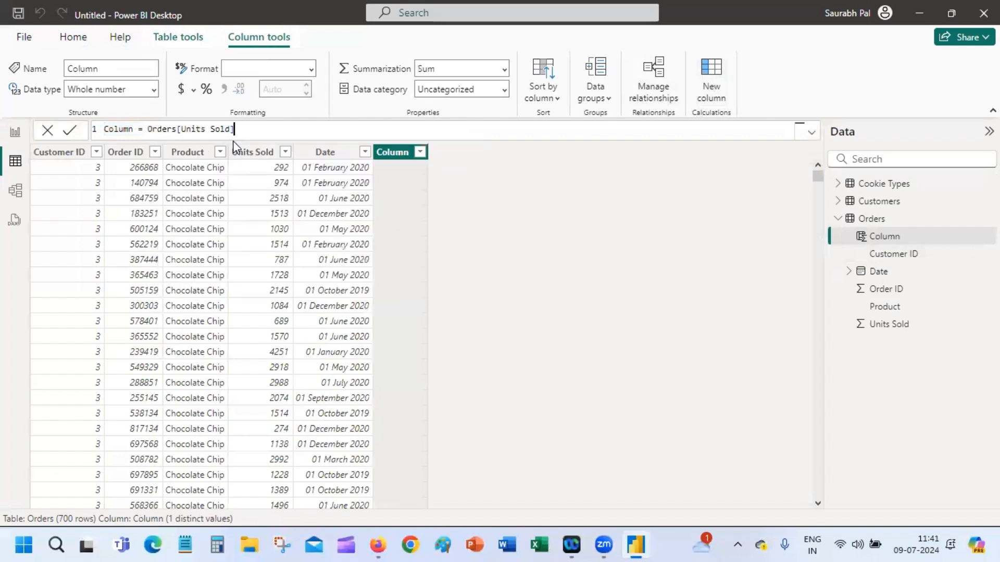
key(Return)
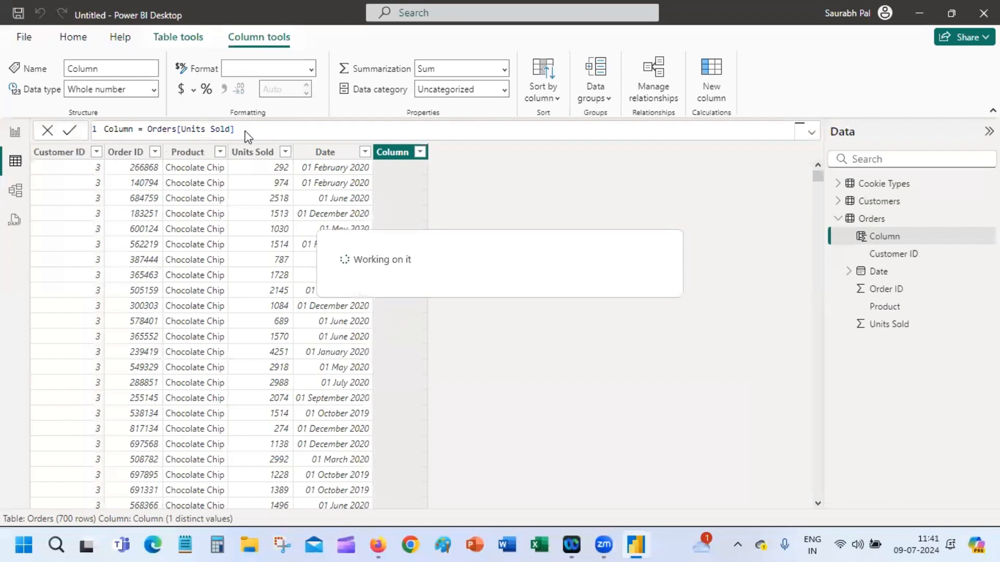
Extend the new column's formula to multiply Orders[Units Sold] by RELATED('Cookie Types'[Revenue Per Cookie]).
click(242, 129)
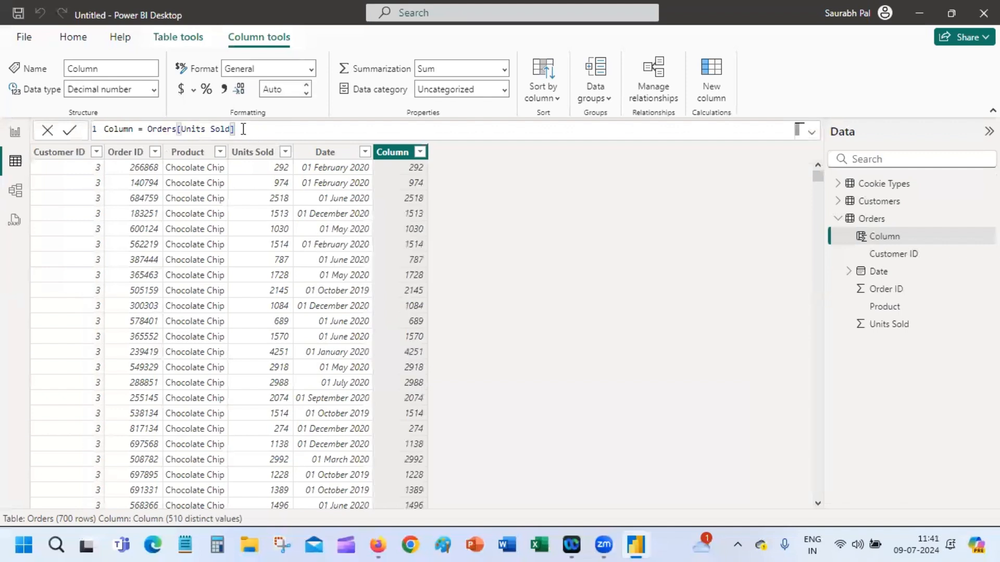
text(*rel)
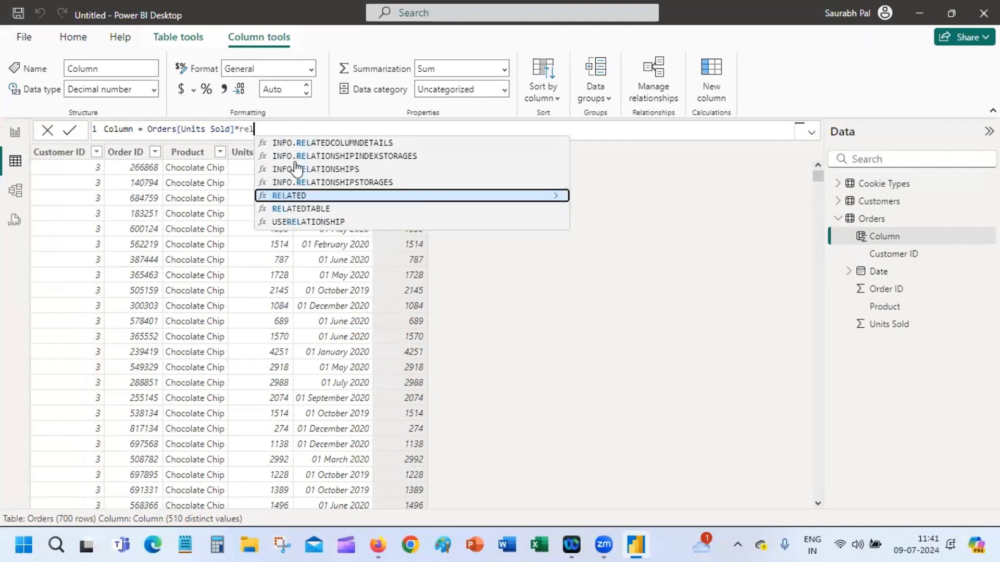
click(300, 197)
text('Cookie Types'[Revenue Per Cookie])
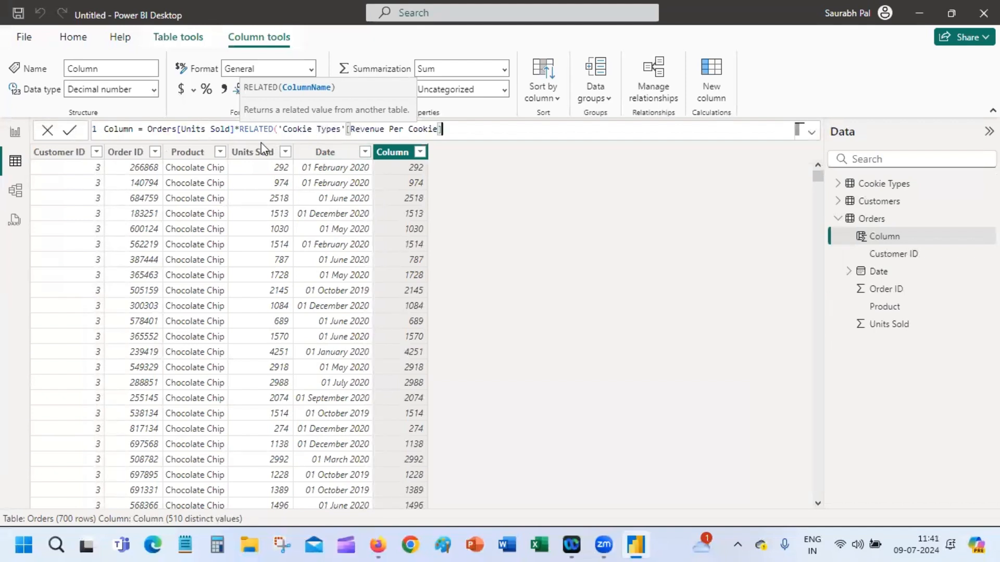
double_click(360, 130)
click(361, 131)
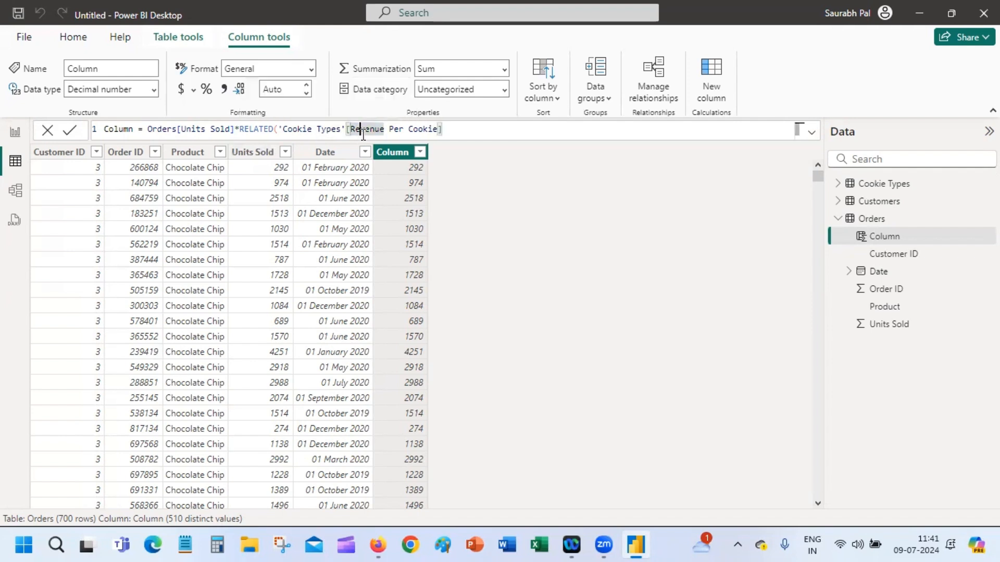
double_click(386, 130)
click(461, 115)
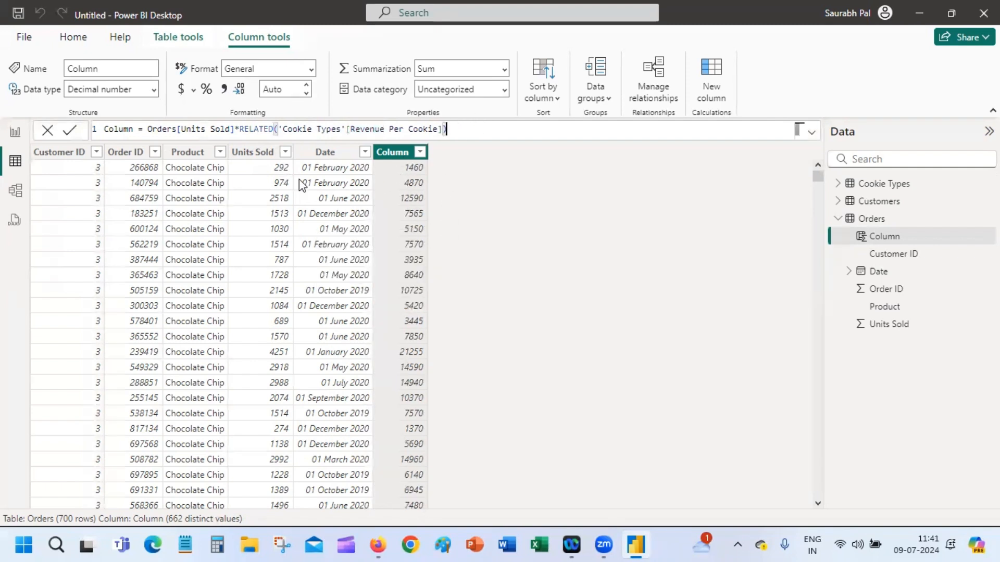
Rename the new calculated column in Orders as "Revenue per Order".
right_click(391, 159)
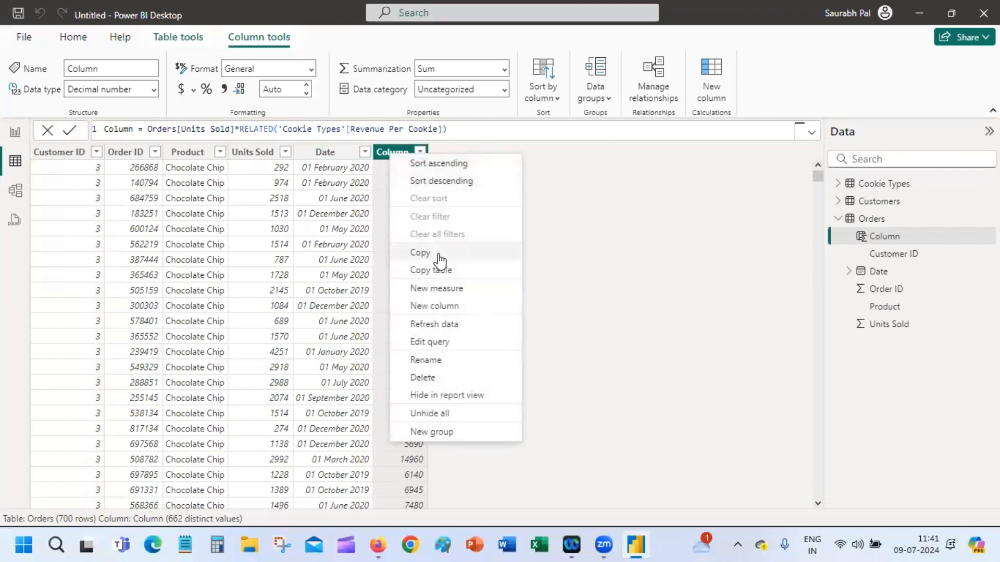
click(451, 360)
text(R)
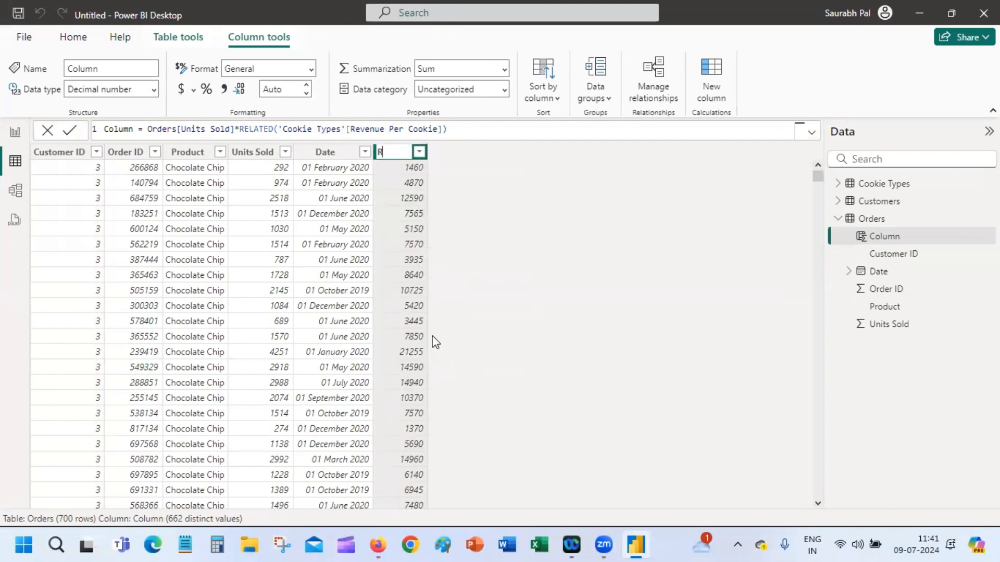
text(evenue per C)
text(rder)
key(Return)
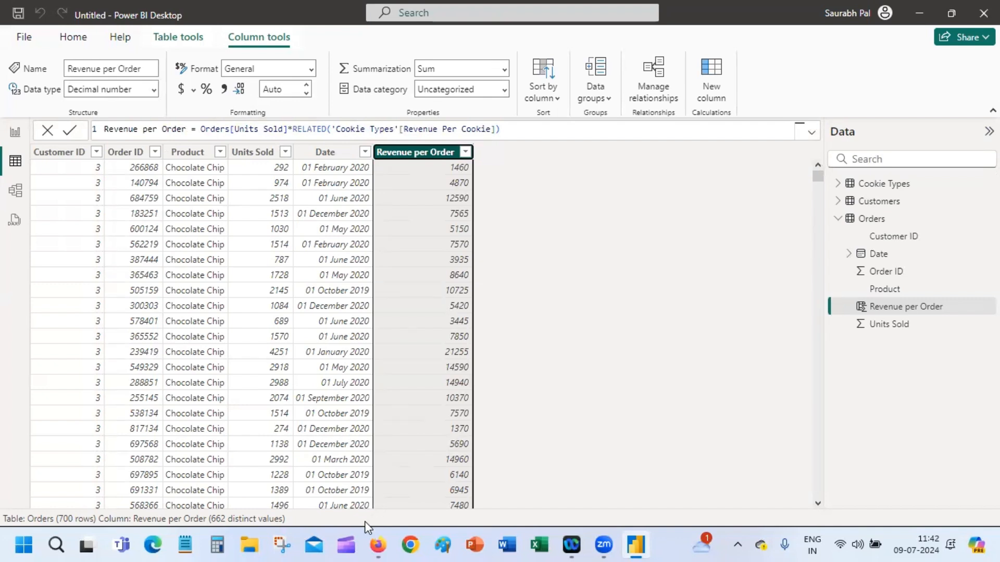
Expand the Cookie Types field list and start another calculated column in Orders, naming it "Cost per Order" in its formula.
mouse_move(374, 545)
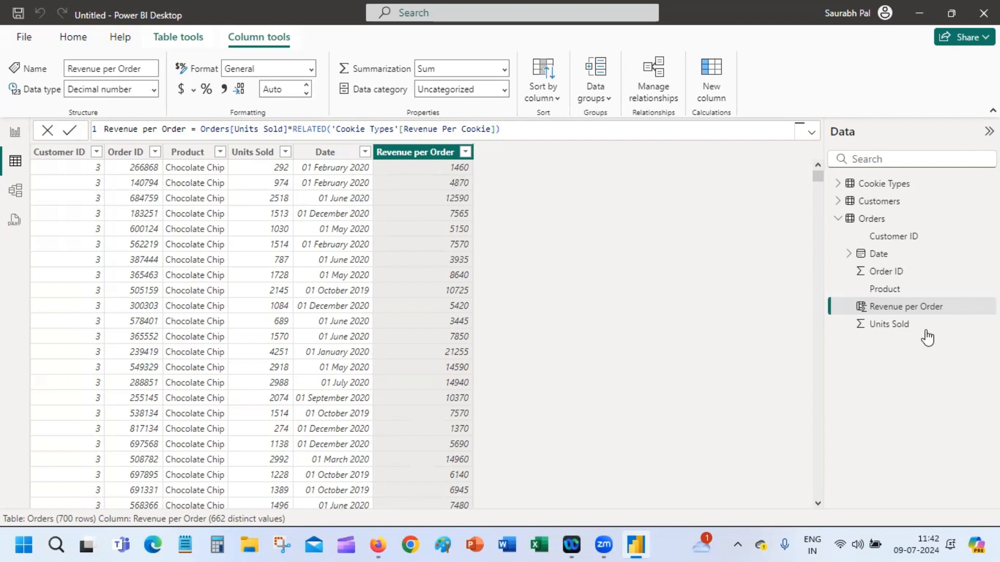
click(840, 184)
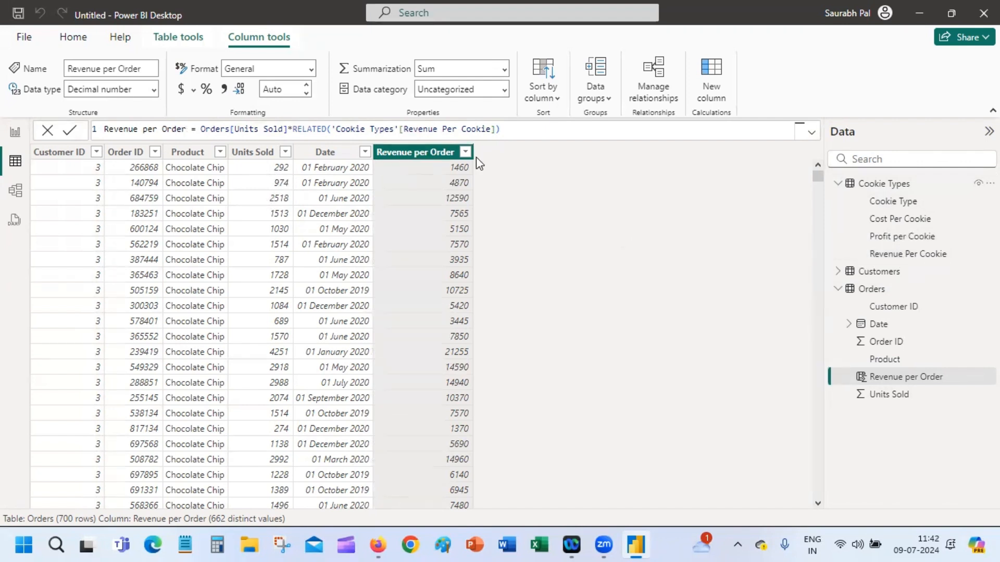
right_click(451, 156)
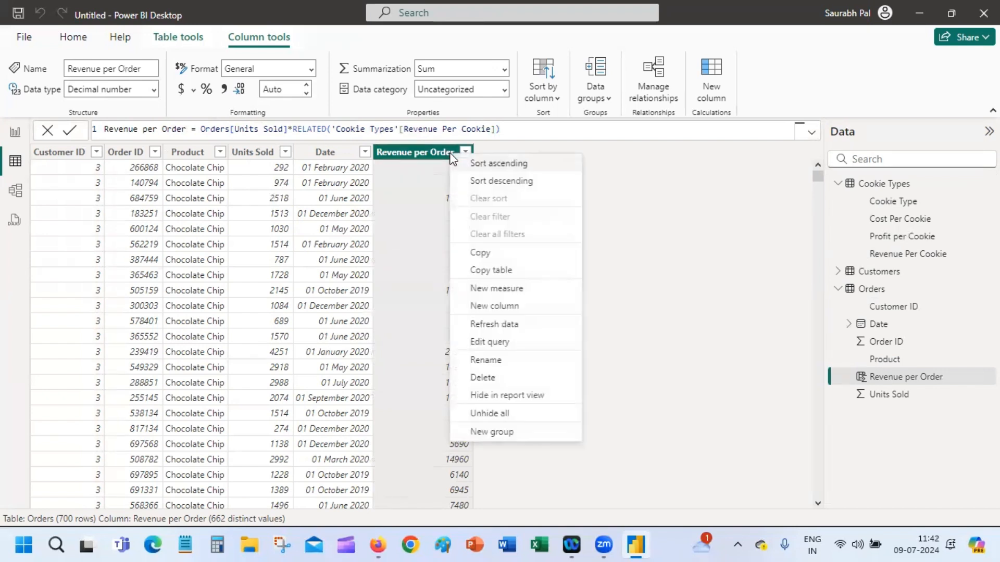
click(537, 314)
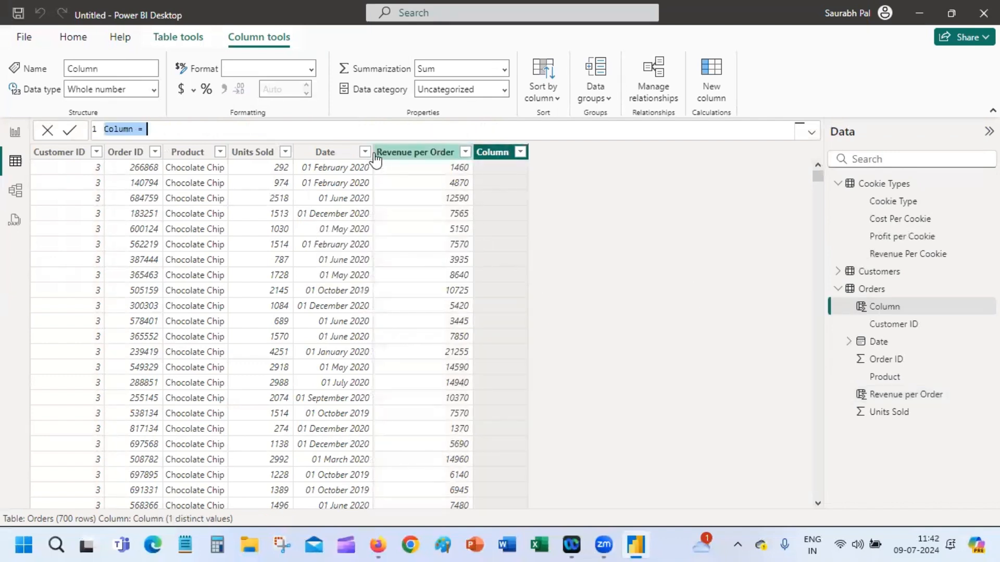
double_click(133, 130)
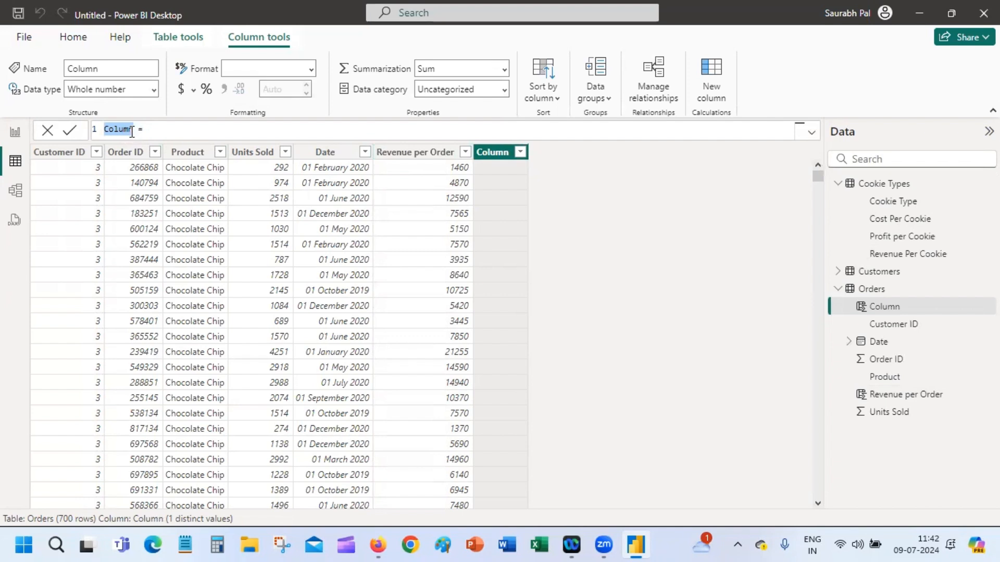
click(111, 130)
double_click(106, 130)
text(Cost per Order)
key(Right)
key(Right)
key(Right)
Begin the Cost per Order formula with RELATED referencing 'Cookie Types'[Cost Per Cookie].
text(r)
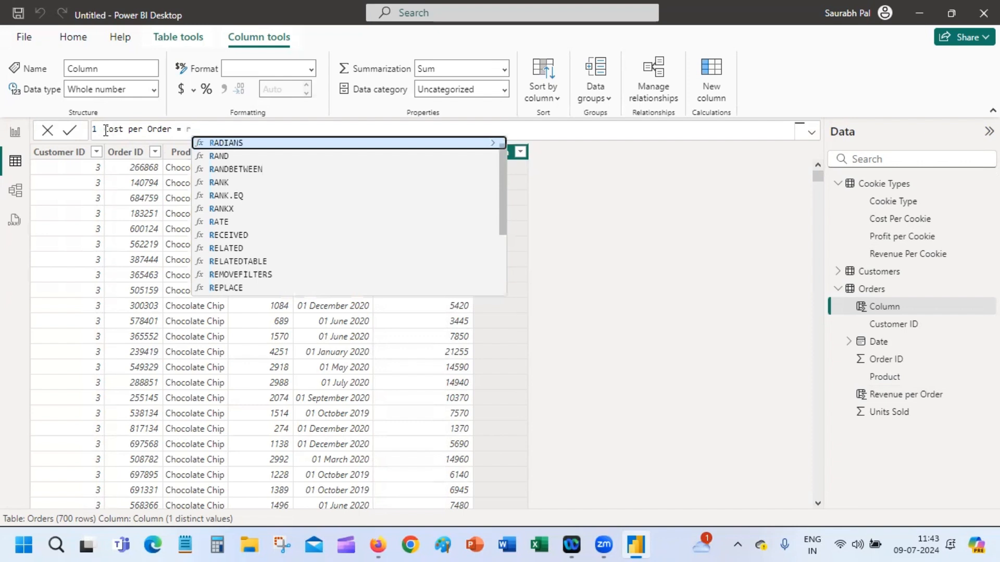
text(e)
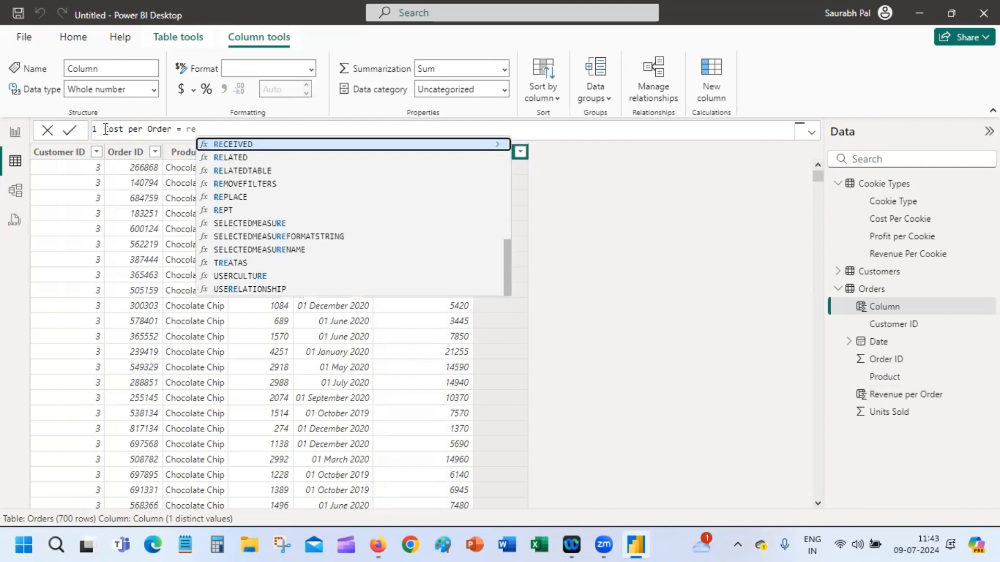
click(235, 157)
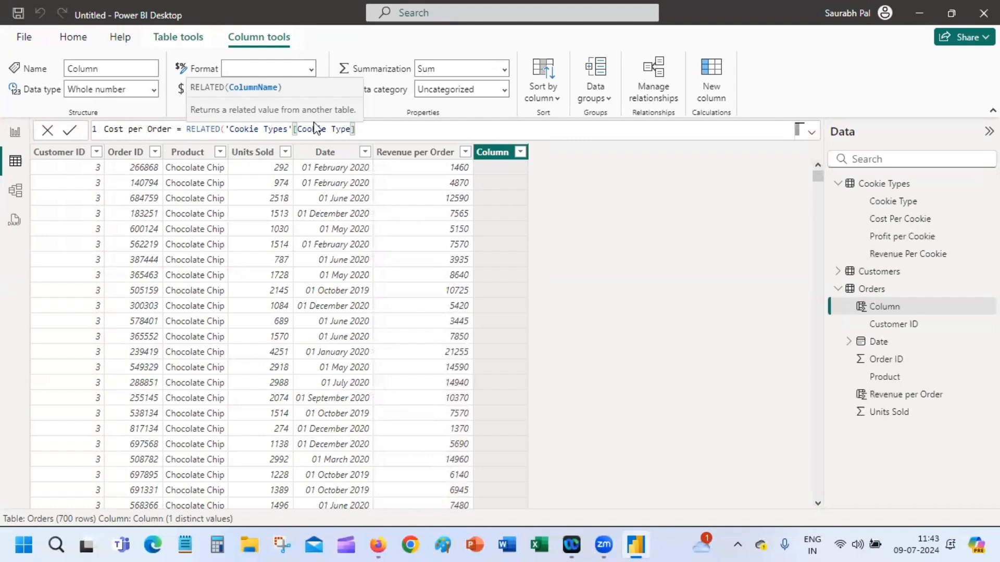
double_click(232, 130)
click(296, 129)
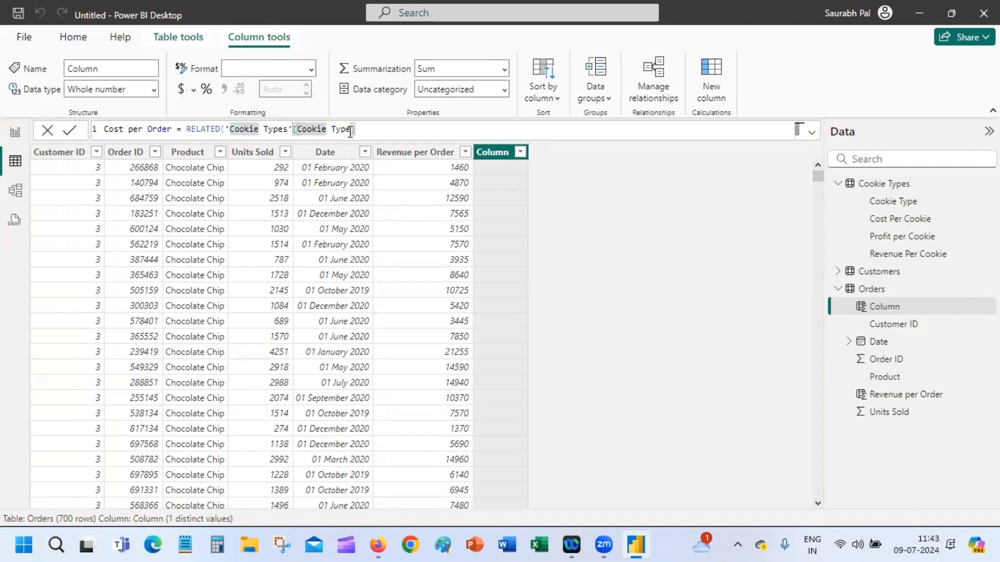
drag(297, 129, 351, 130)
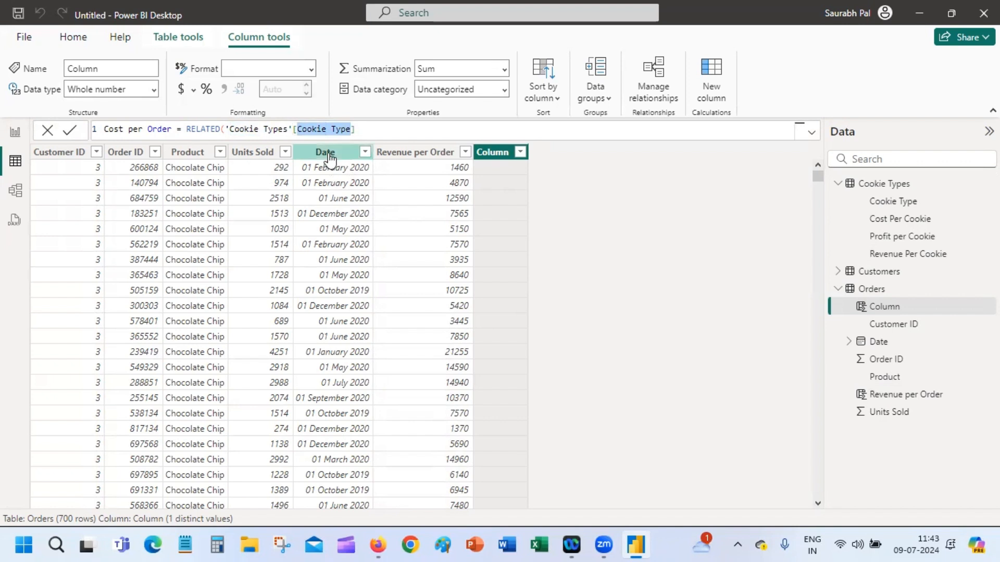
text(Cos)
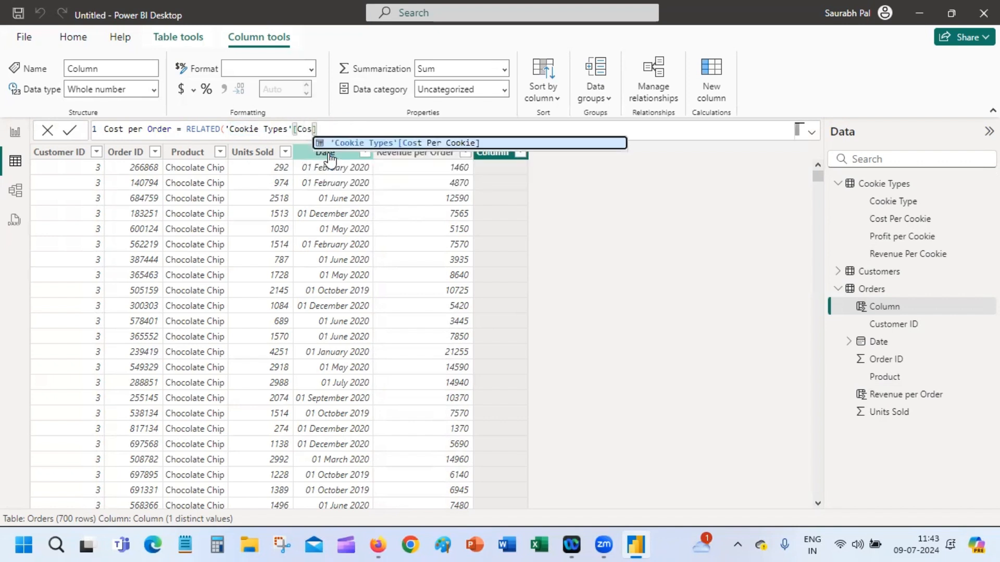
click(404, 143)
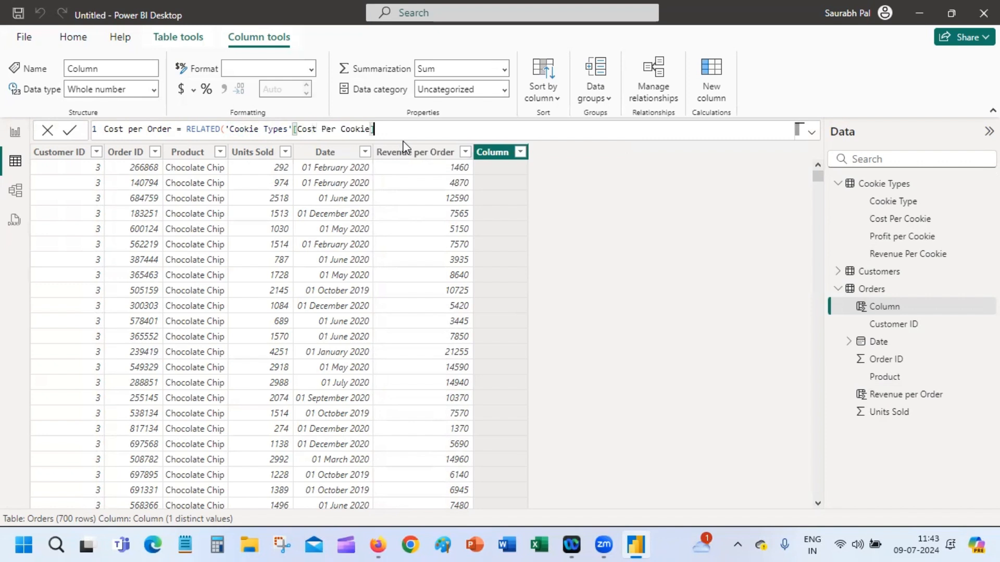
Close the RELATED function, multiply it by Orders[Units Sold], and commit the Cost per Order formula.
double_click(396, 126)
text()*uni)
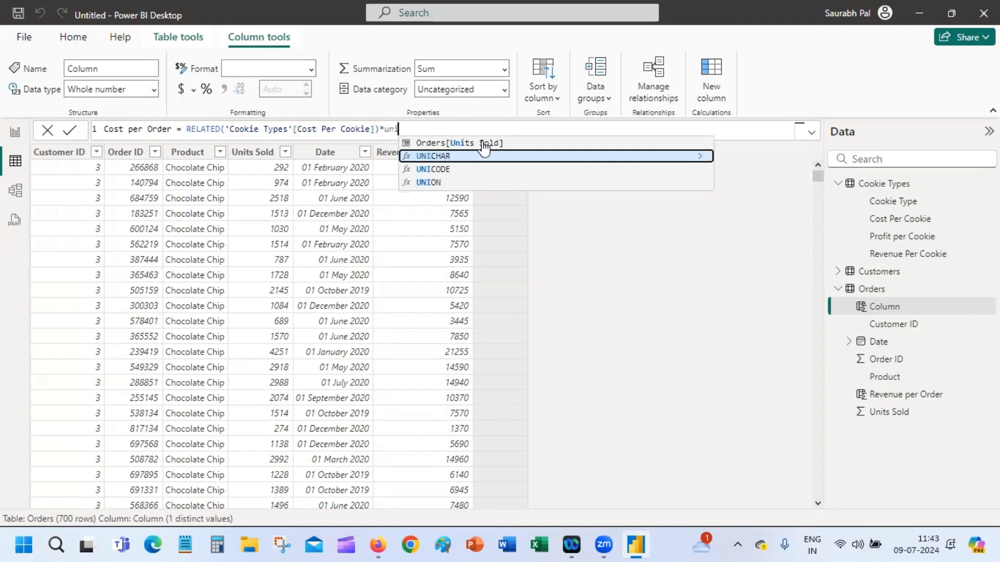
click(482, 142)
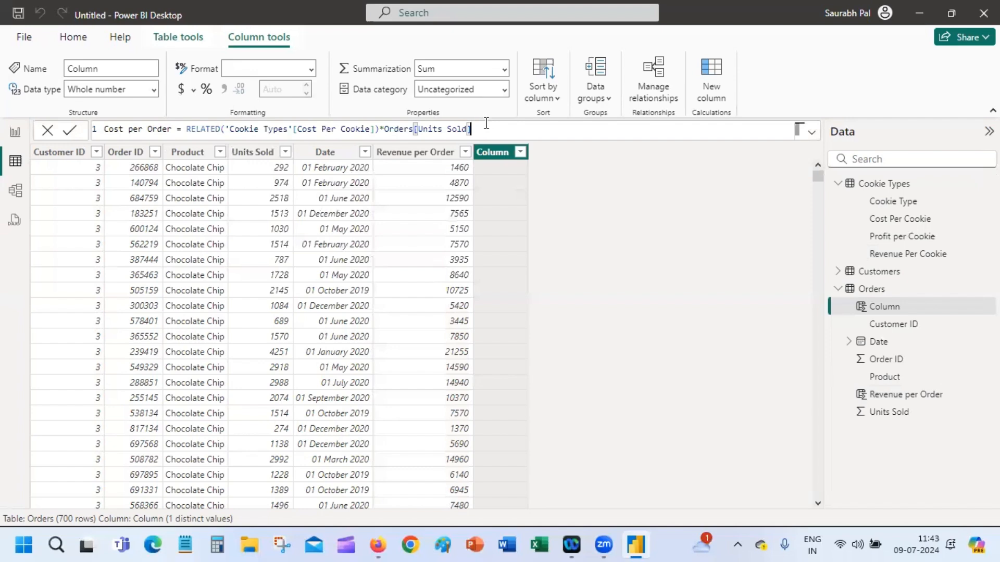
key(Return)
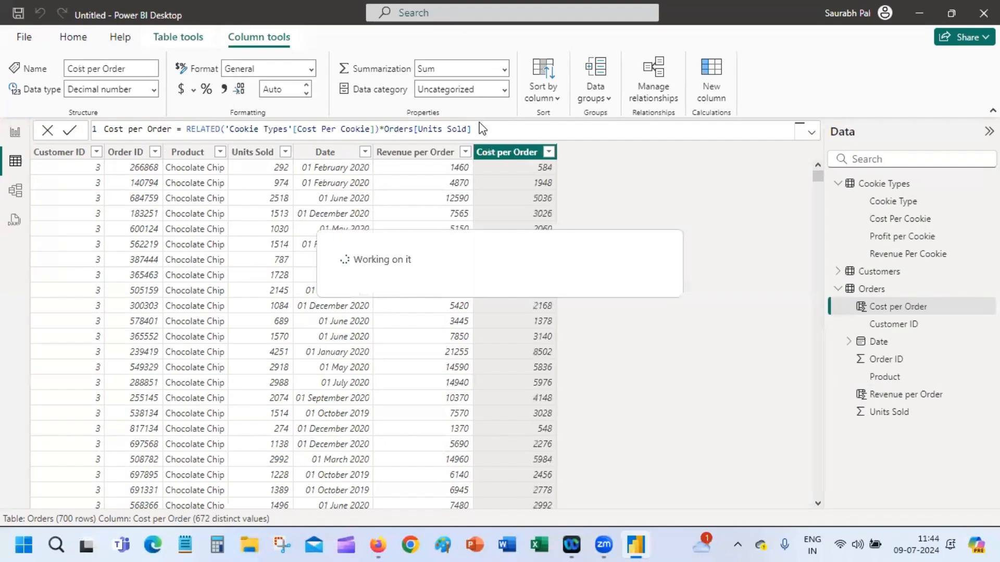
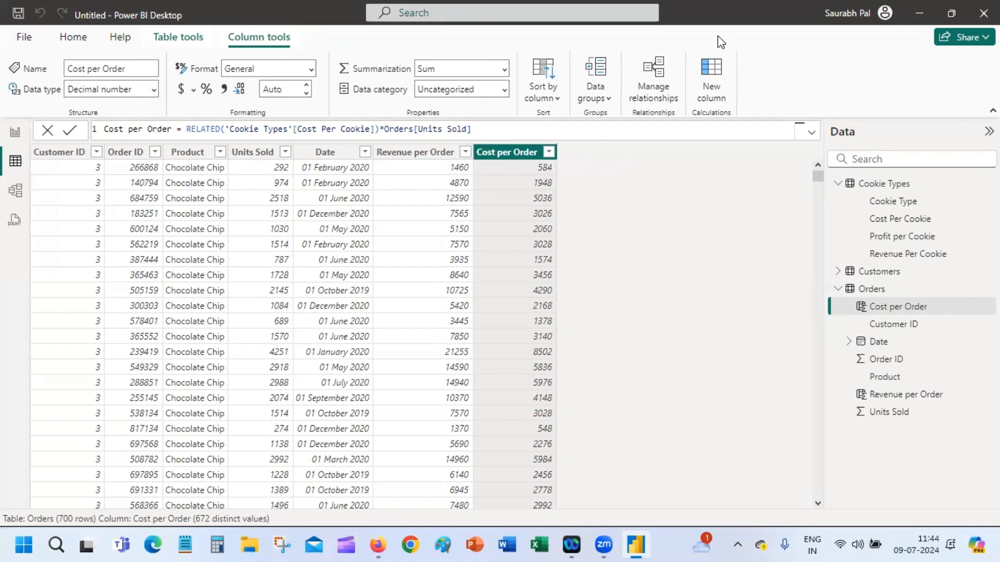
Start a new calculated column in Orders whose formula begins with Orders[Revenue per Order].
click(714, 86)
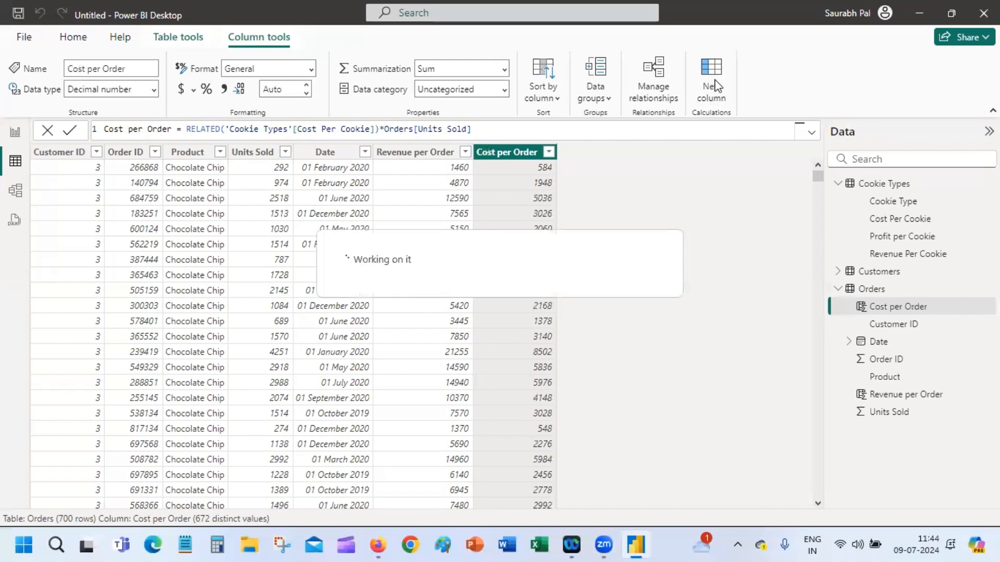
click(185, 125)
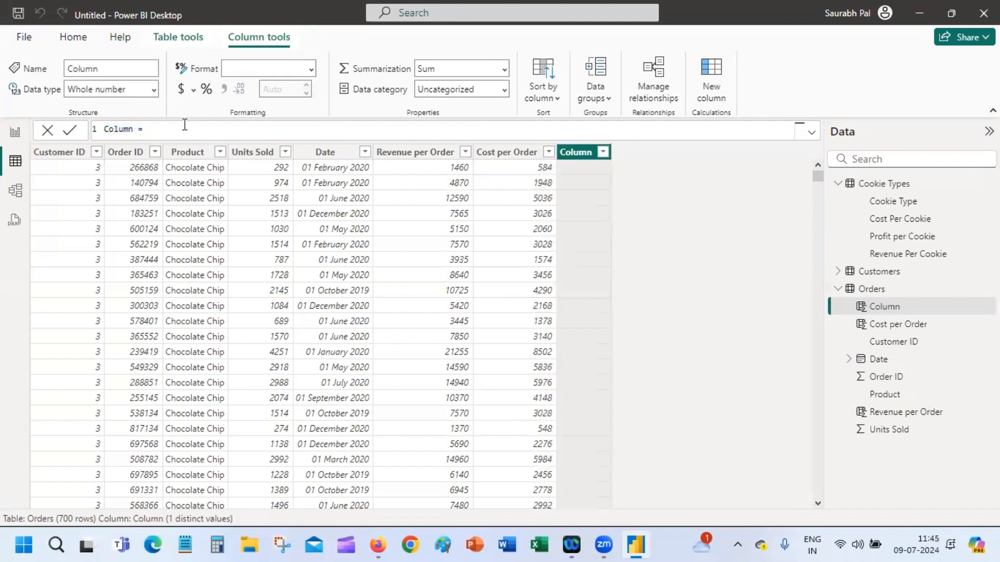
text(rev)
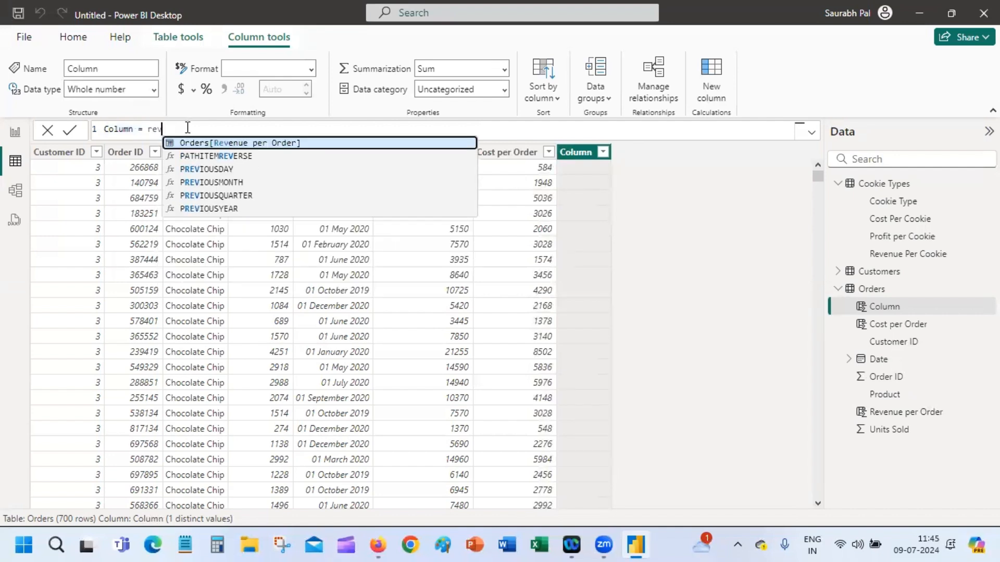
click(271, 144)
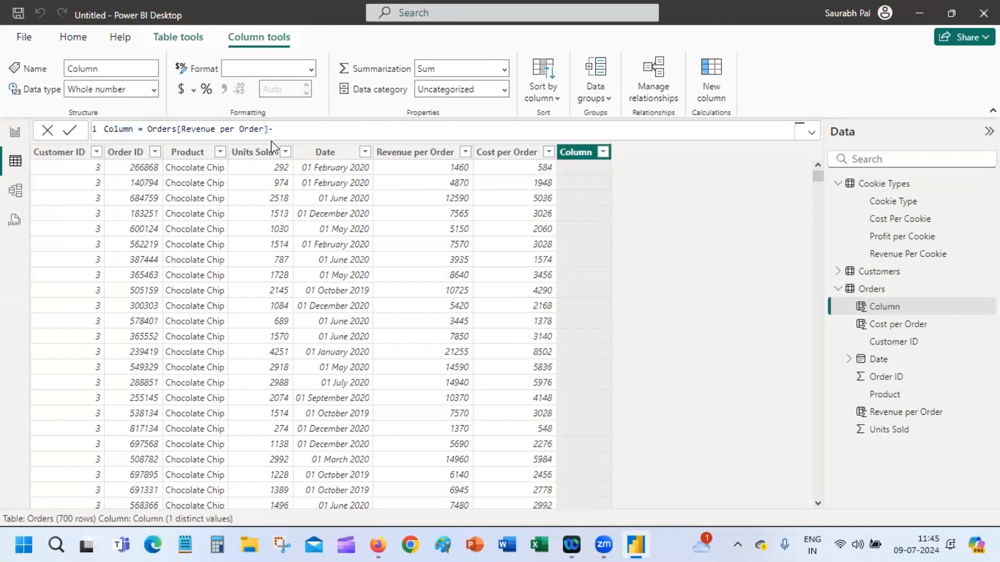
Subtract Orders[Cost per Order] from the revenue reference in the new column's formula.
text(-cps//)
key(Num_Lock)
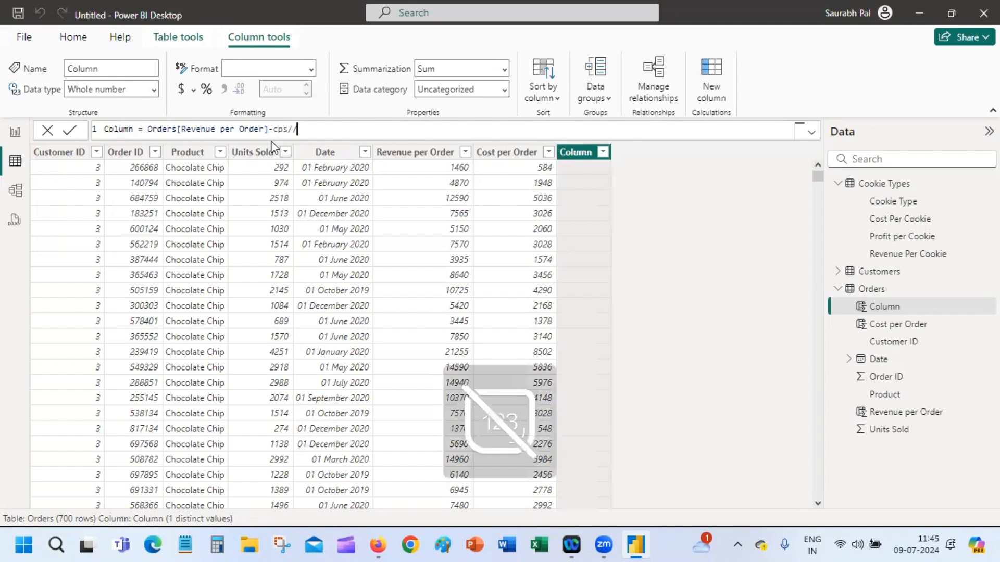
key(BackSpace)
key(BackSpace)
key(BackSpace)
key(BackSpace)
text(o)
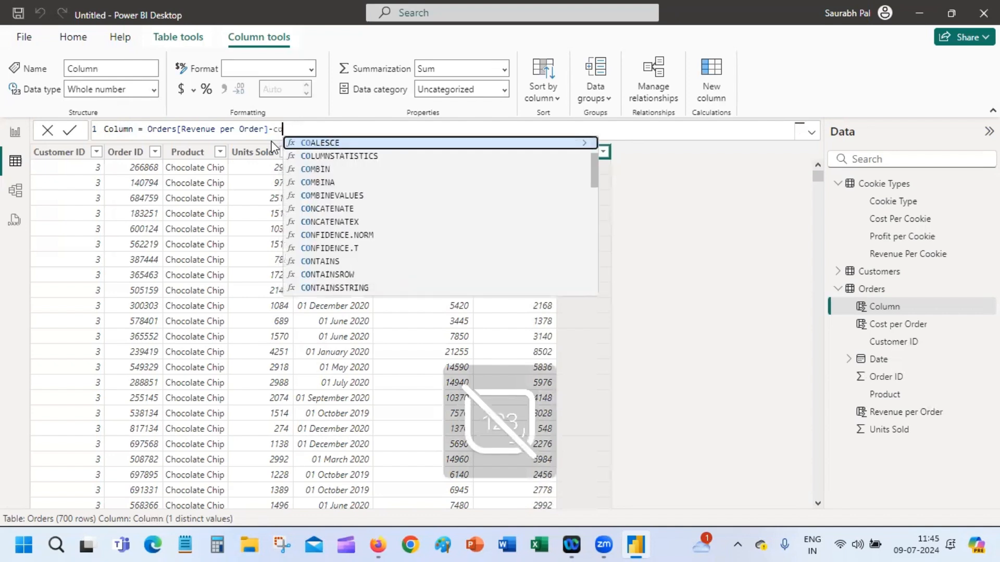
text(st)
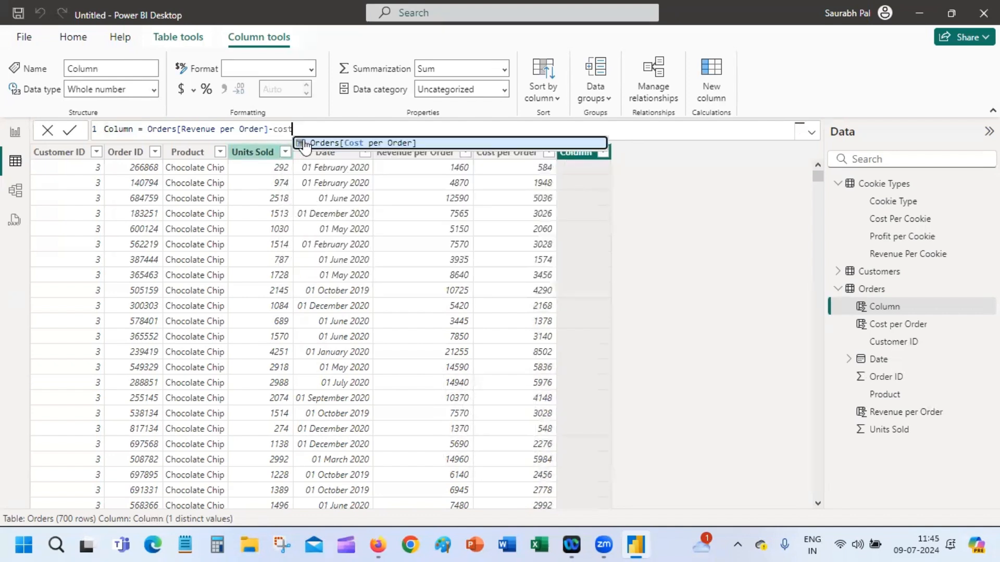
click(343, 146)
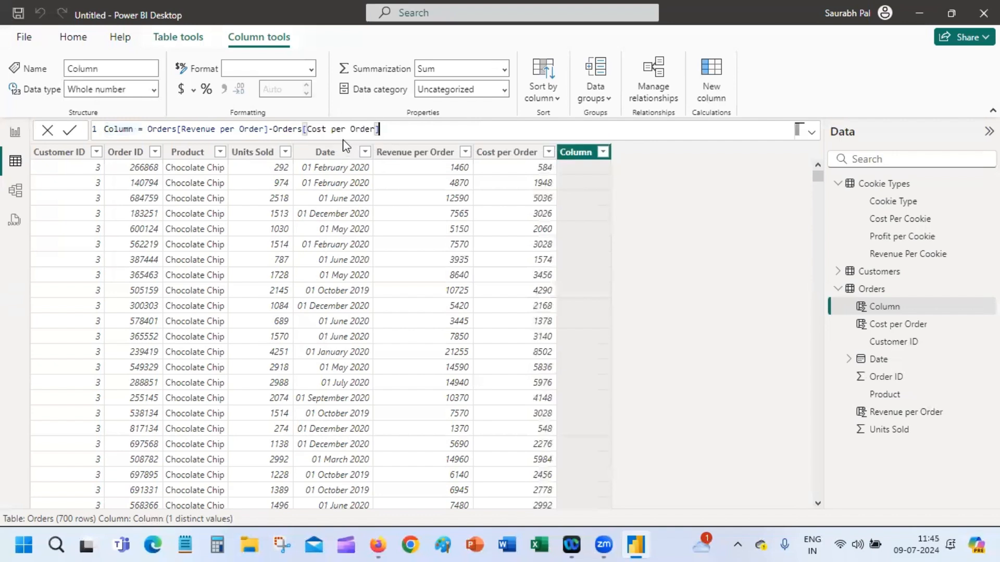
Name the new calculated column "Profit per Order" in its formula and commit it.
click(135, 129)
drag(116, 127, 106, 129)
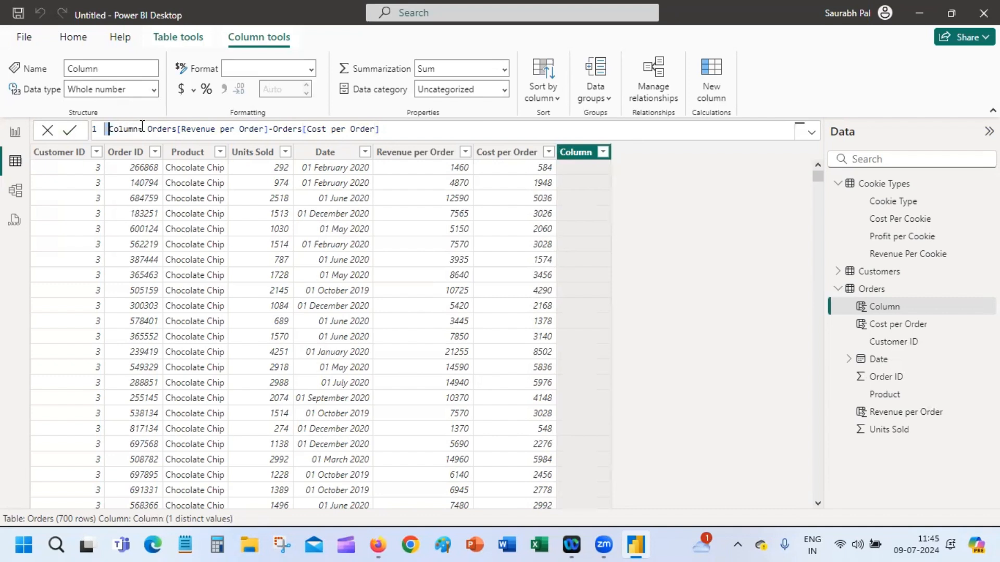
double_click(141, 129)
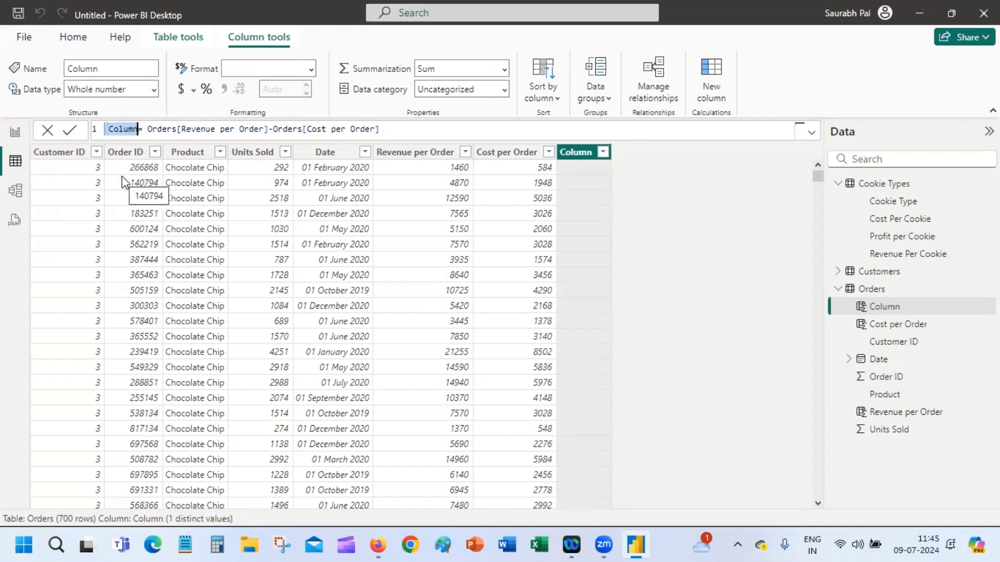
text(Profi)
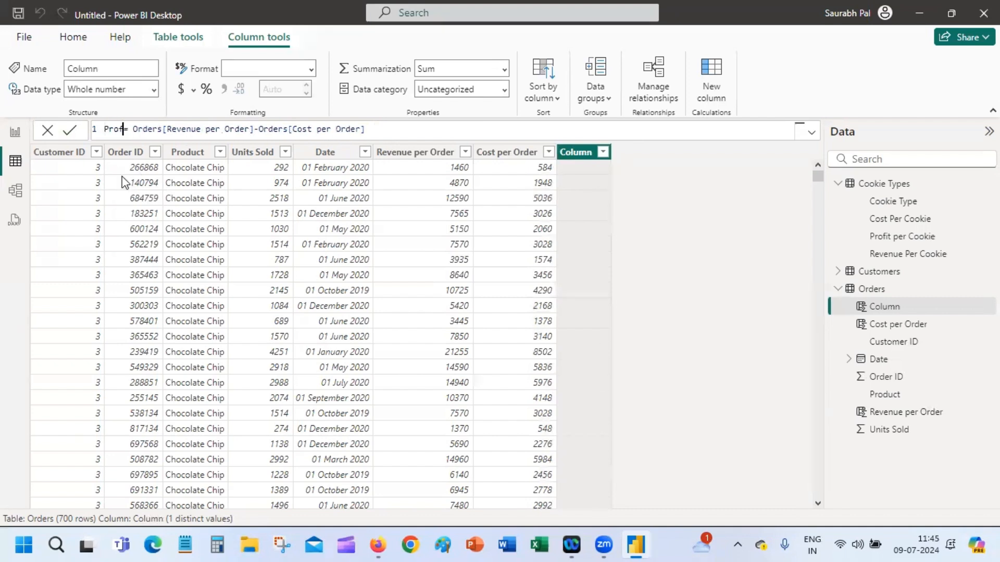
text(t per O)
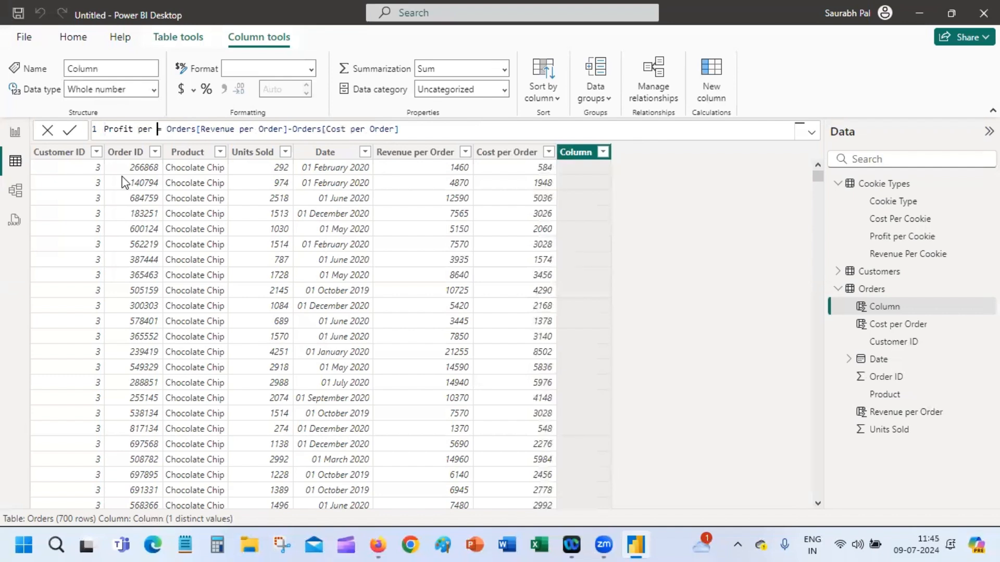
text(rder)
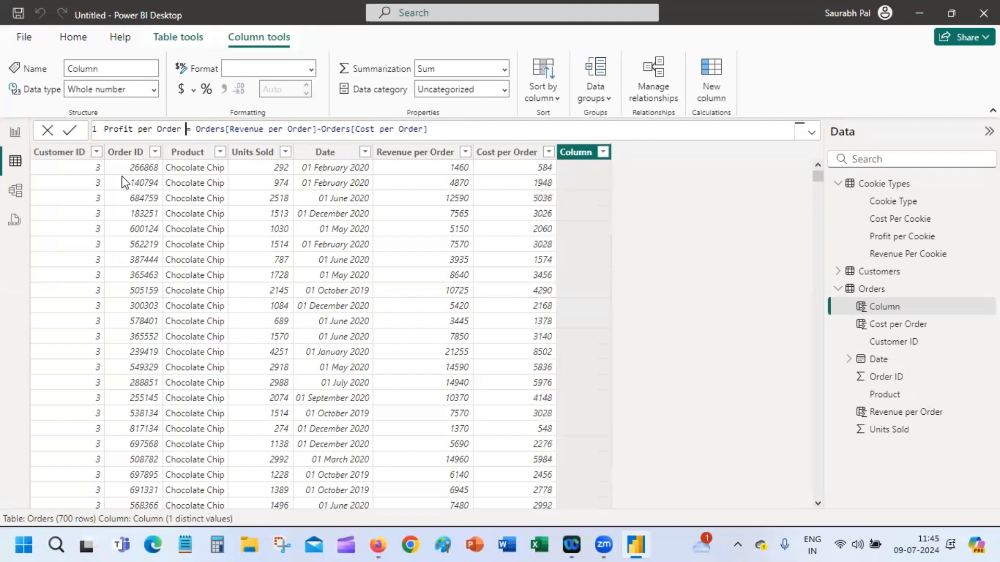
key(Return)
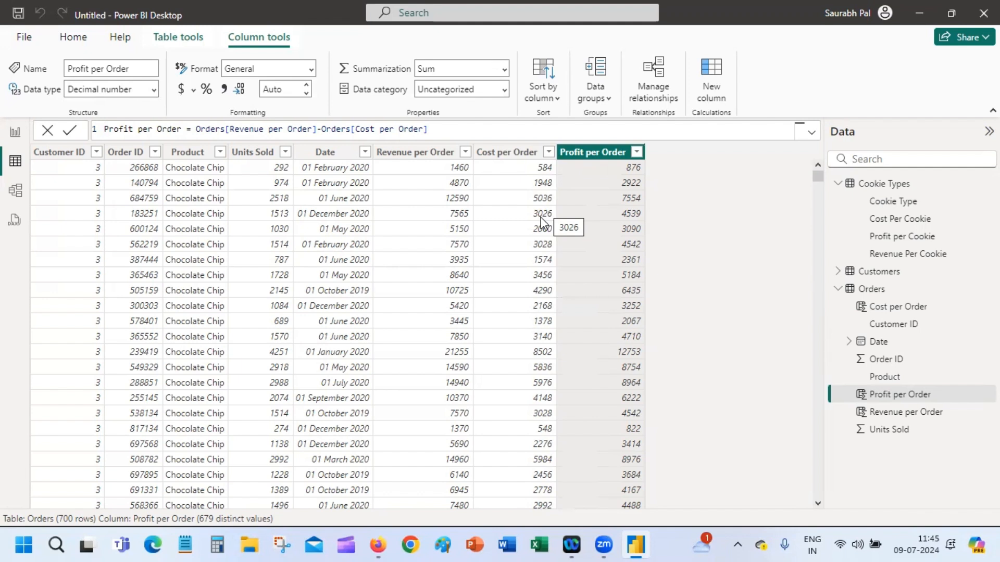
Review the model diagram and the blank report page, and return to the Orders table data.
click(8, 205)
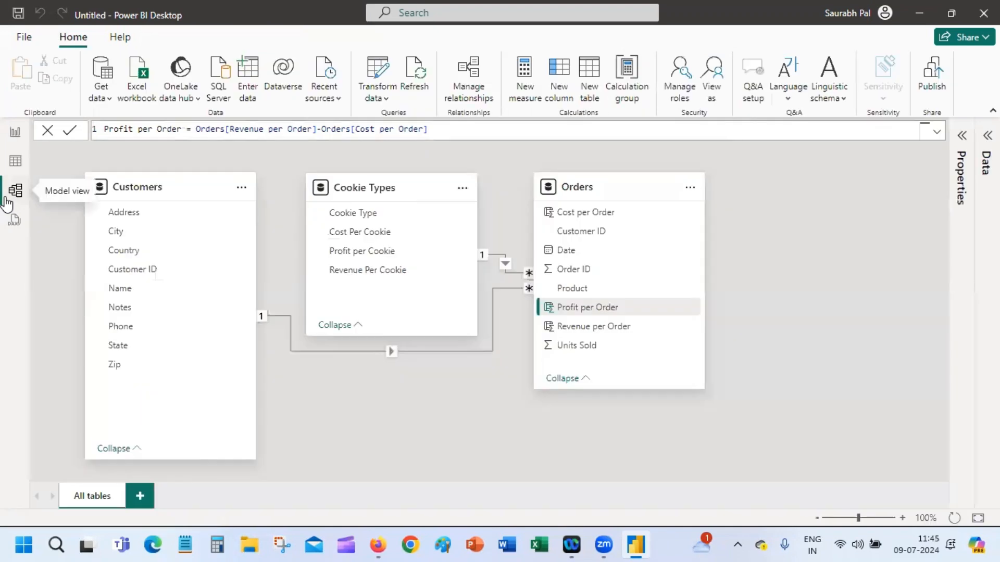
click(6, 151)
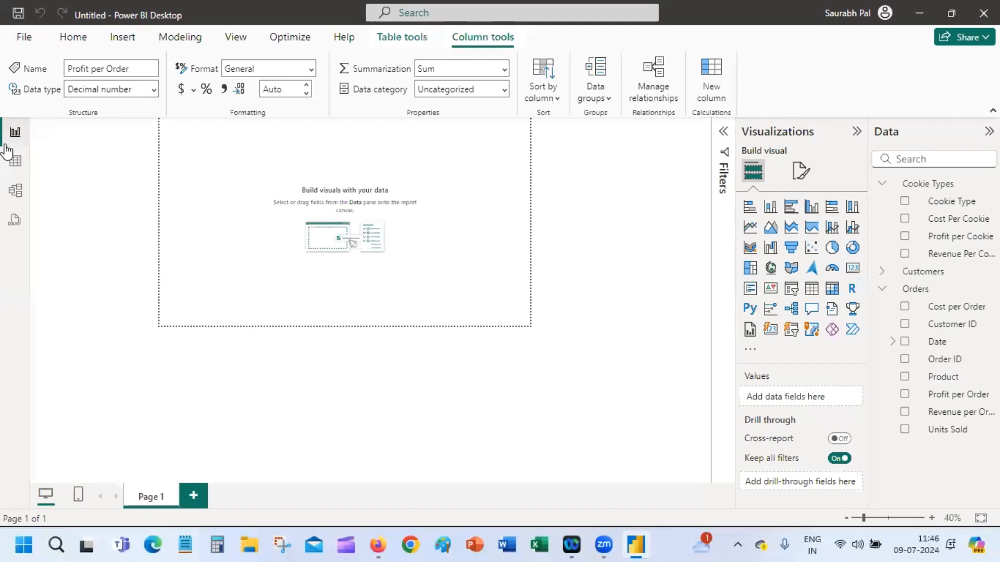
click(11, 192)
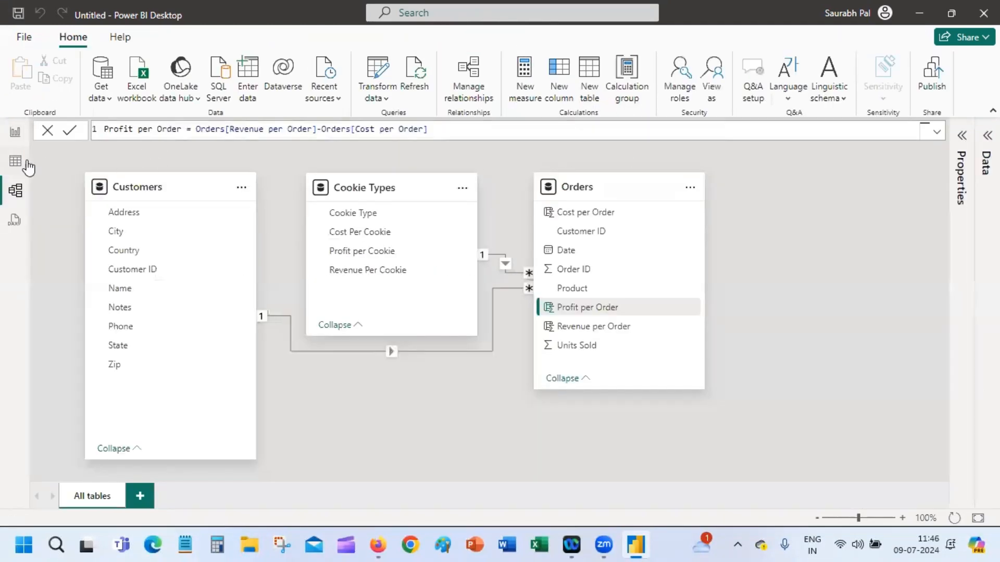
click(16, 162)
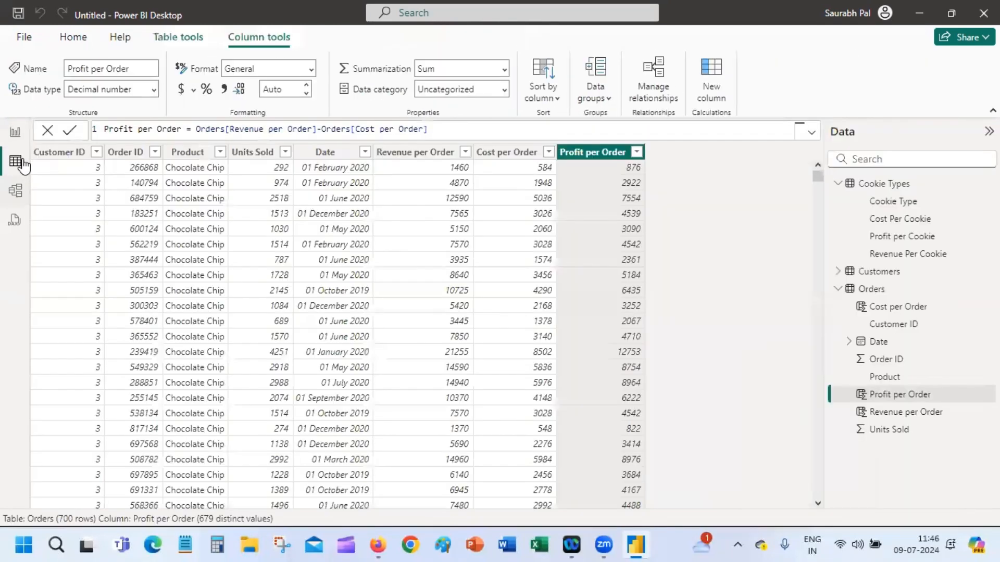
Examine the existing relationships of Orders with Customers and Cookie Types in the relationship manager, and close it without changes.
click(654, 96)
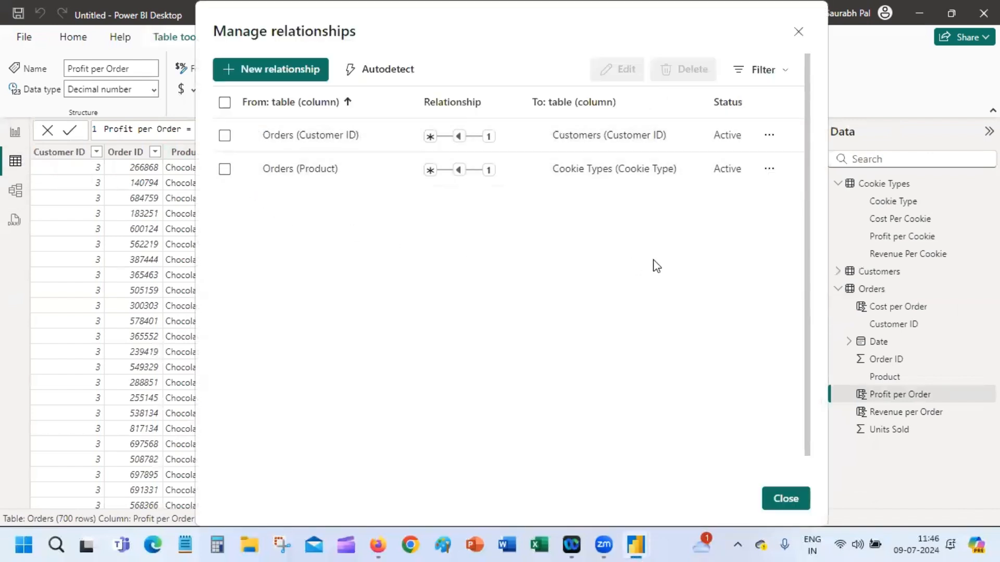
click(786, 500)
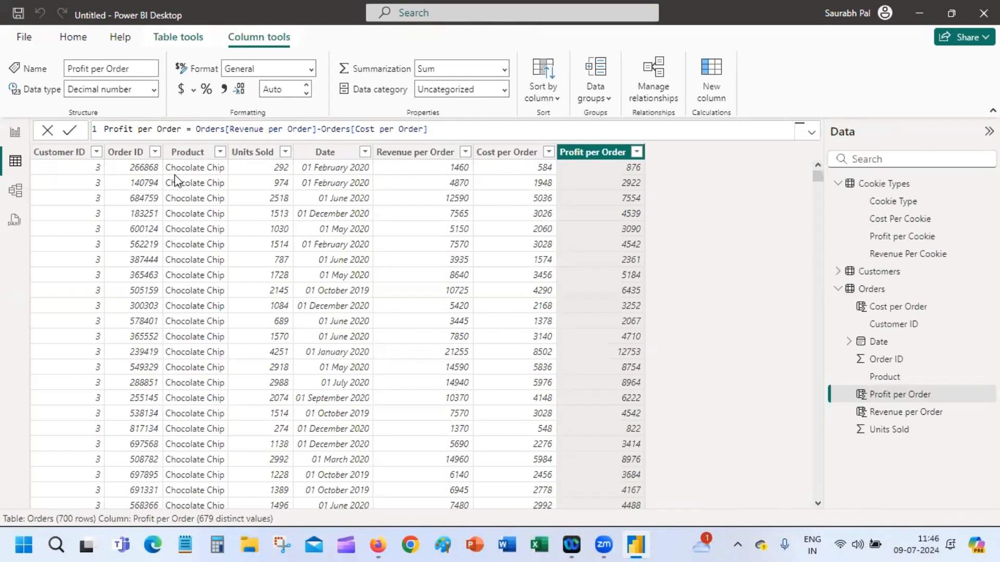
click(178, 42)
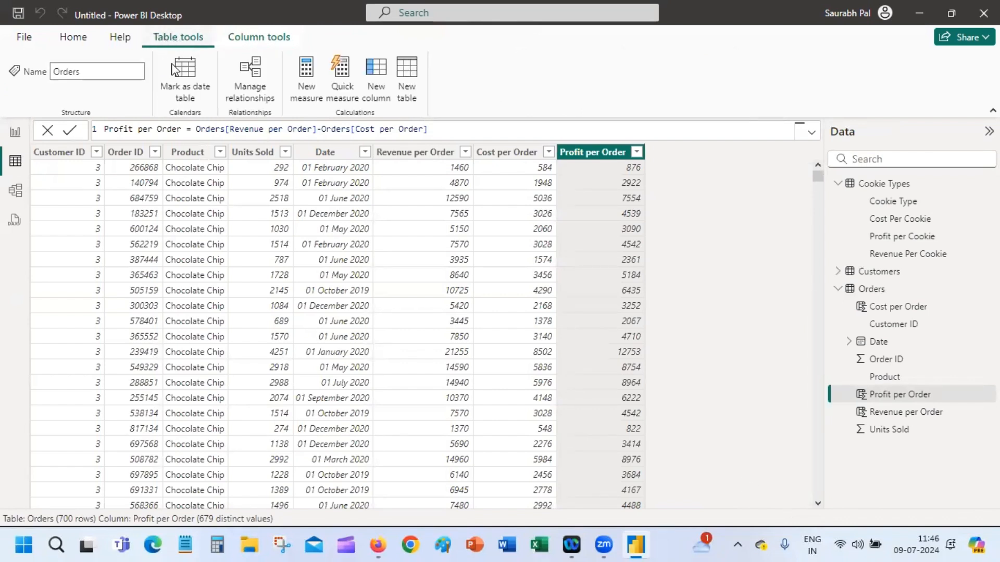
click(248, 84)
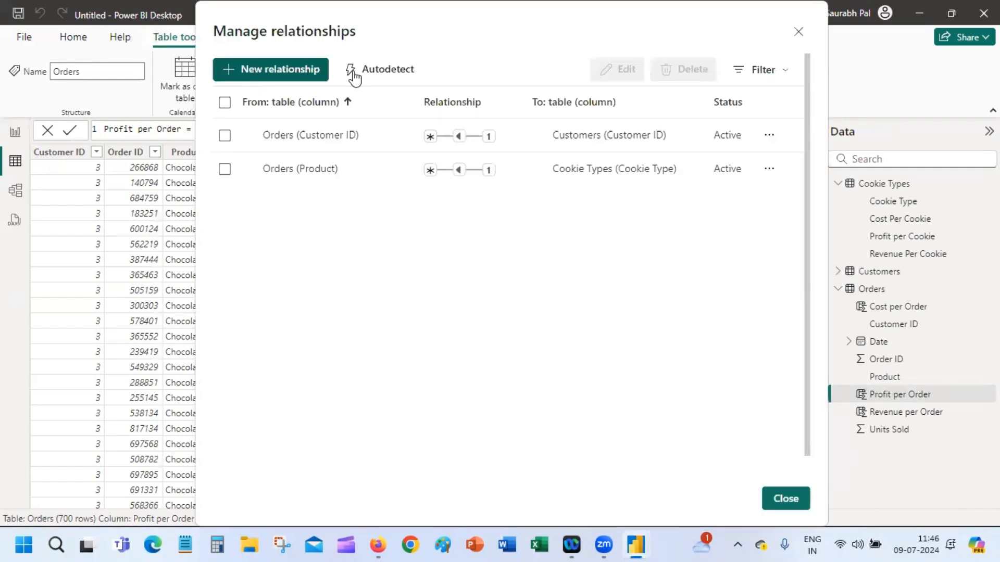
click(781, 501)
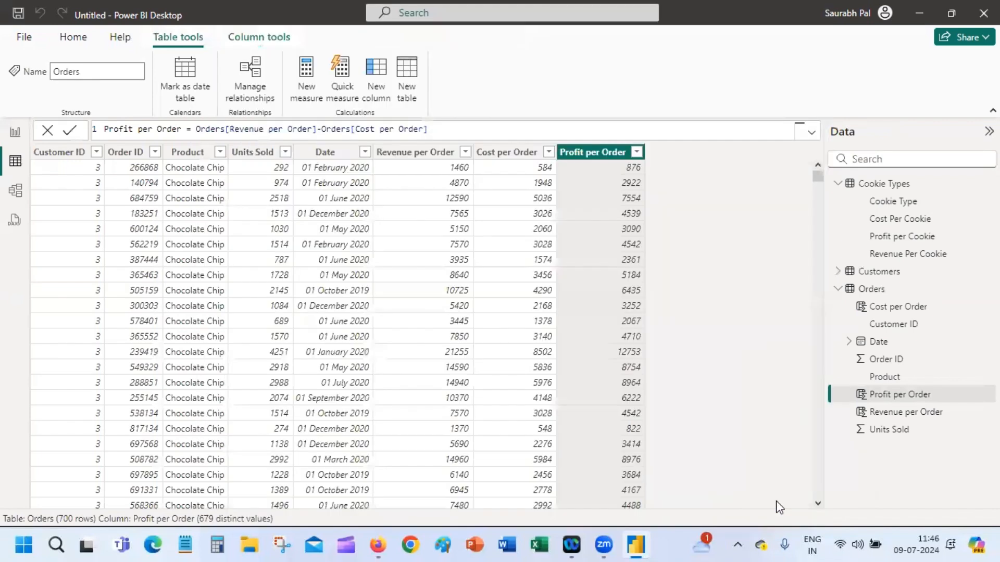
click(187, 175)
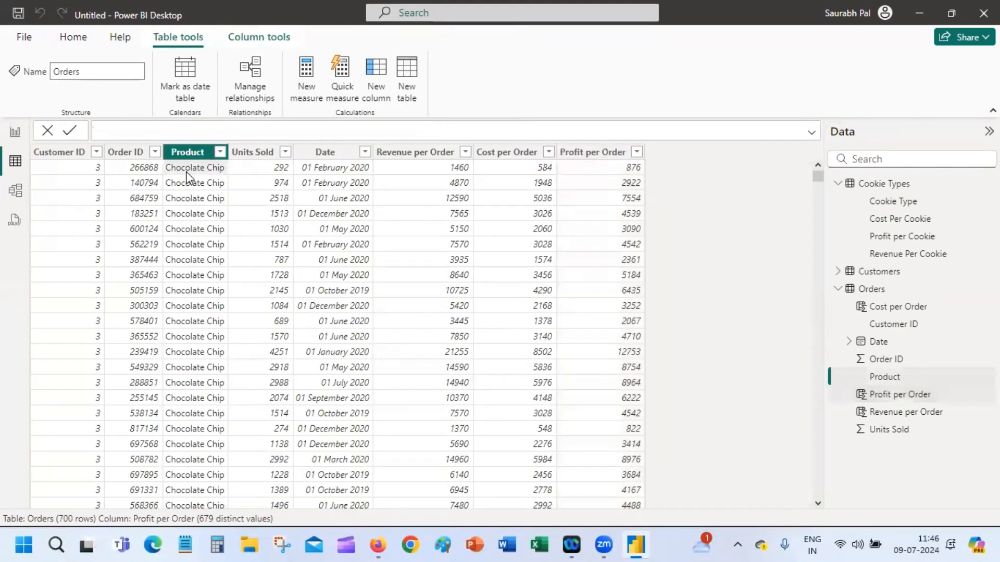
click(78, 42)
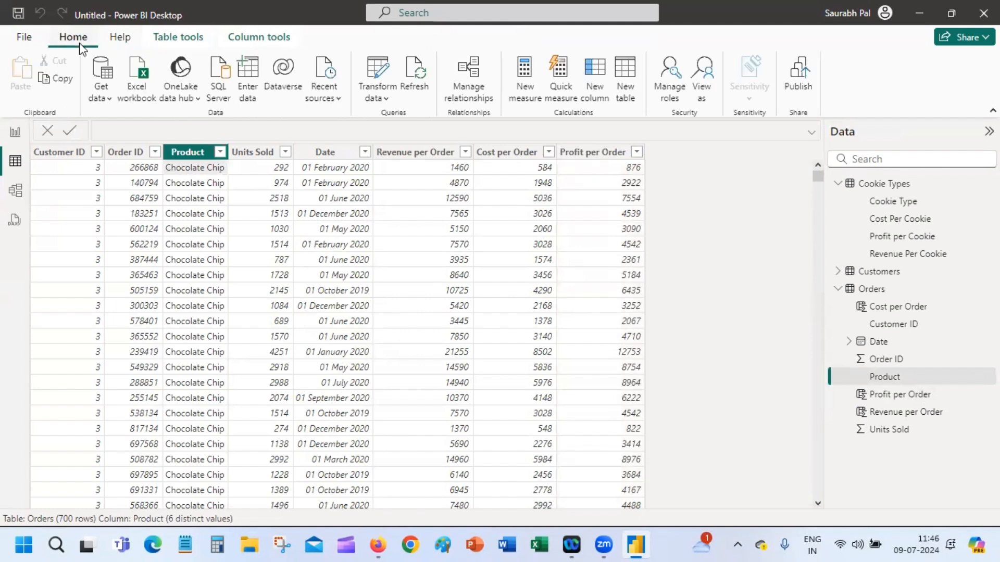
click(461, 88)
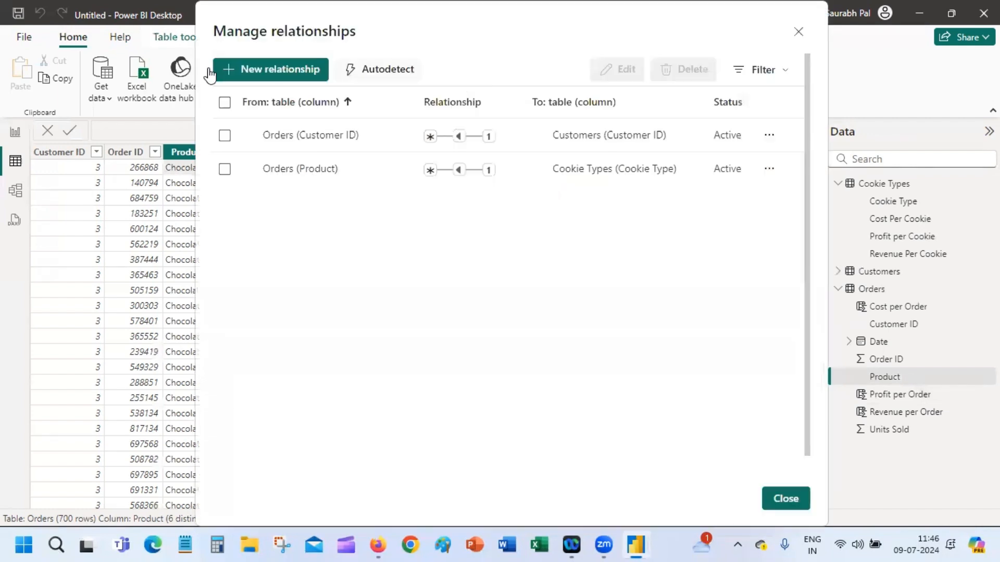
click(798, 32)
click(799, 33)
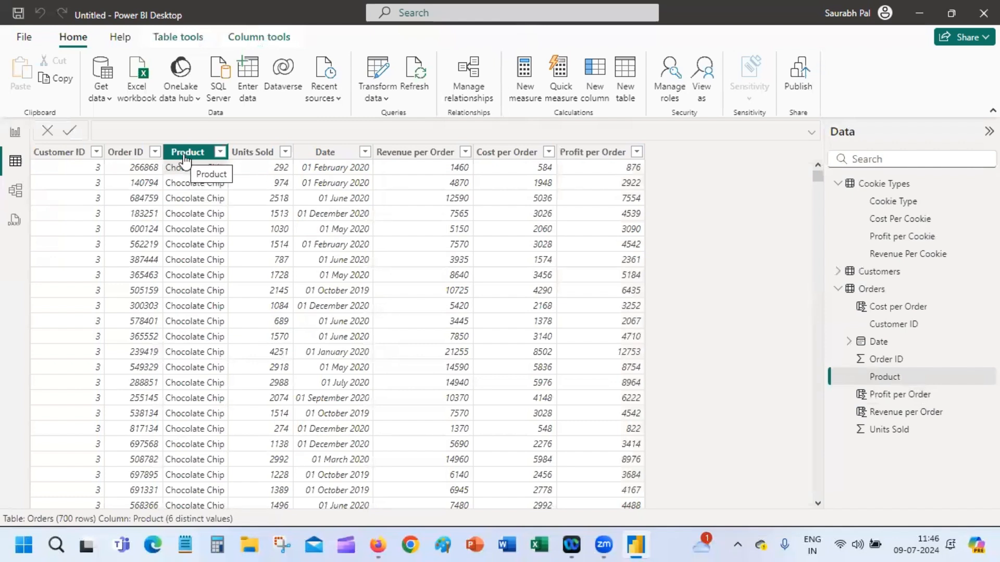
click(125, 39)
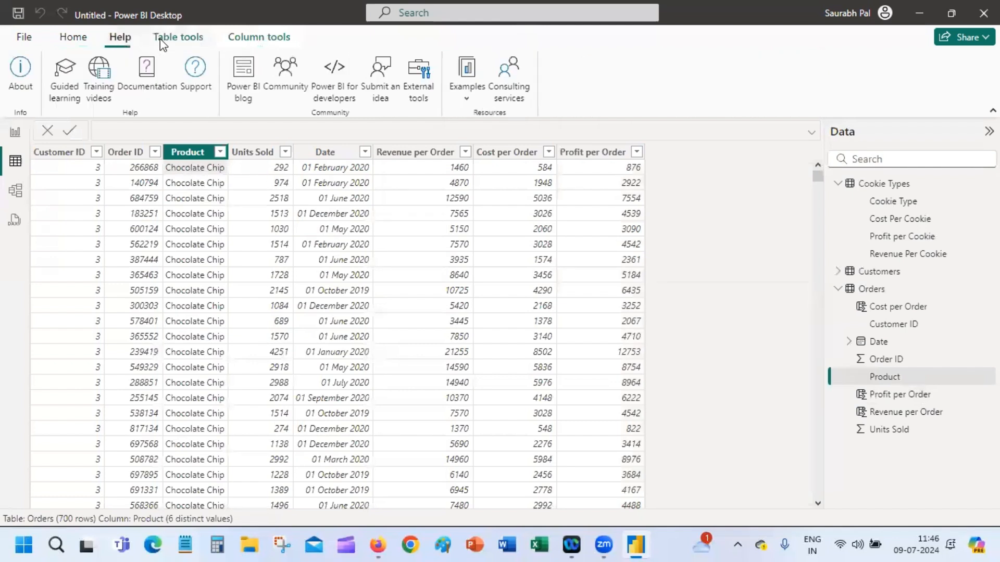
click(163, 40)
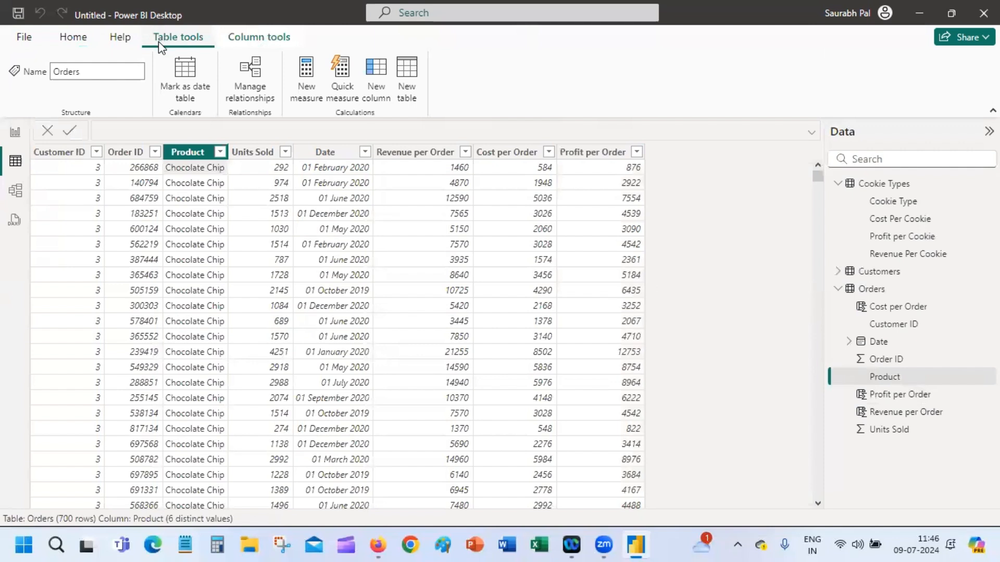
click(260, 38)
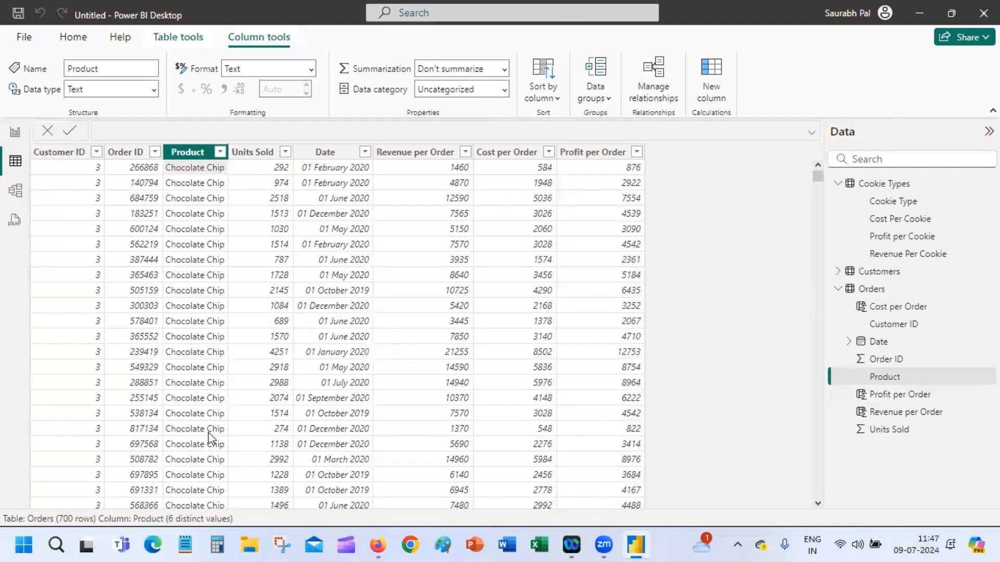
Add a pie chart of Units Sold by Cookie Type to the report page and enlarge it until its slices show.
click(15, 136)
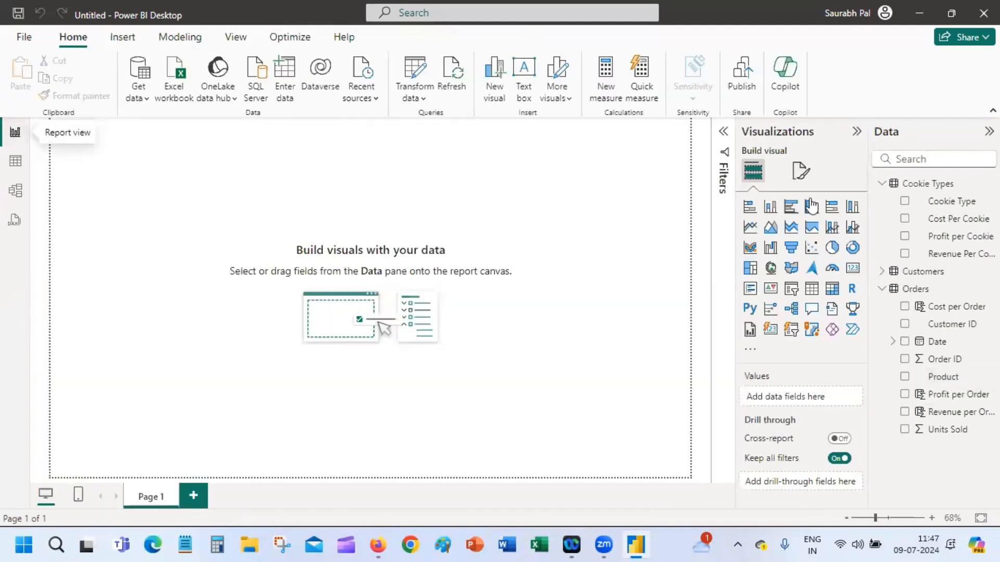
click(834, 250)
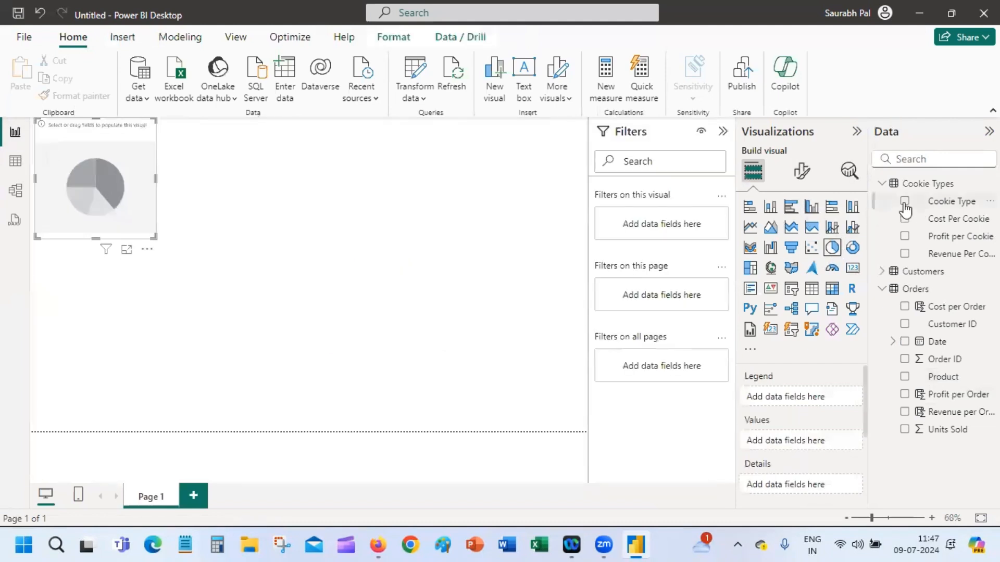
click(905, 203)
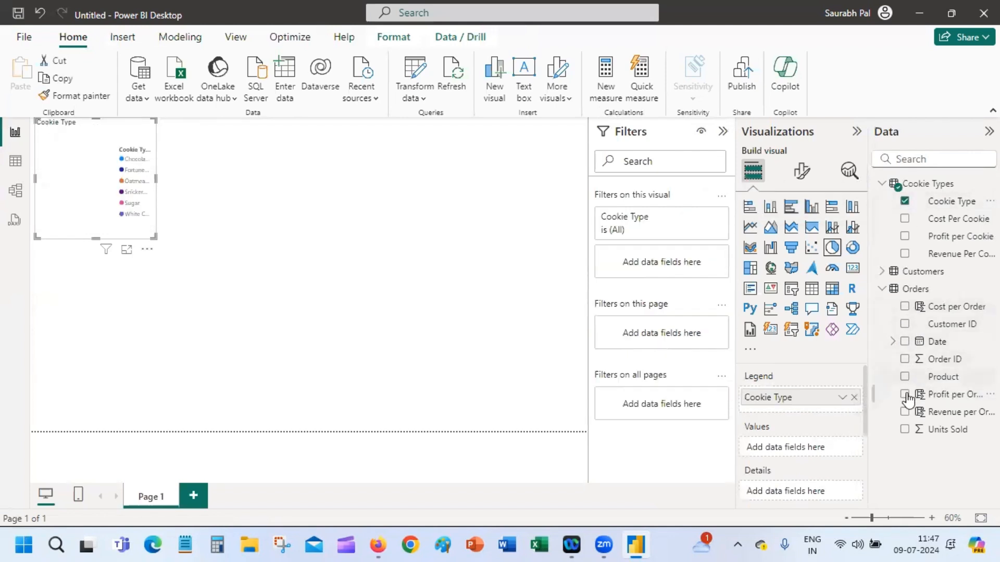
click(905, 430)
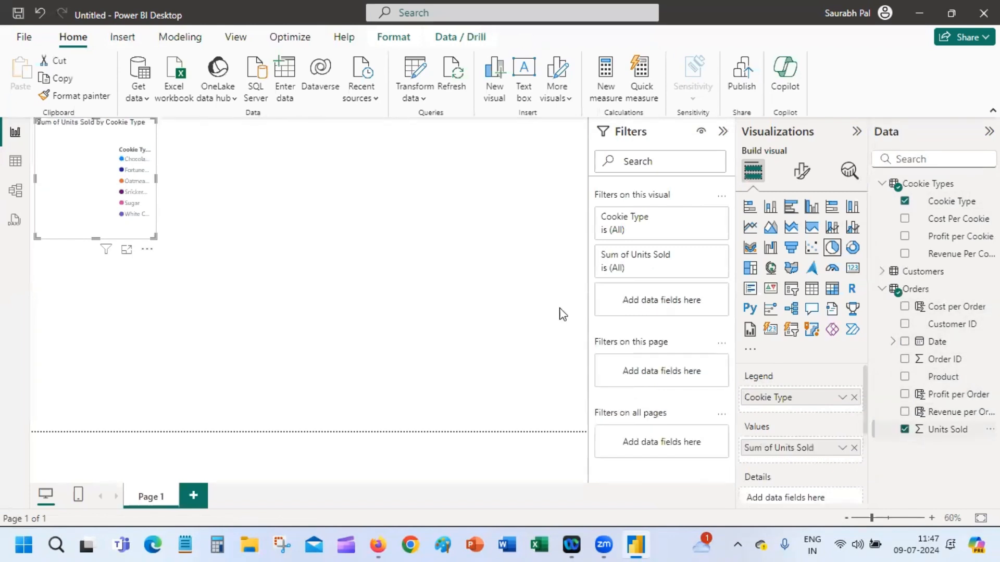
drag(156, 241, 237, 321)
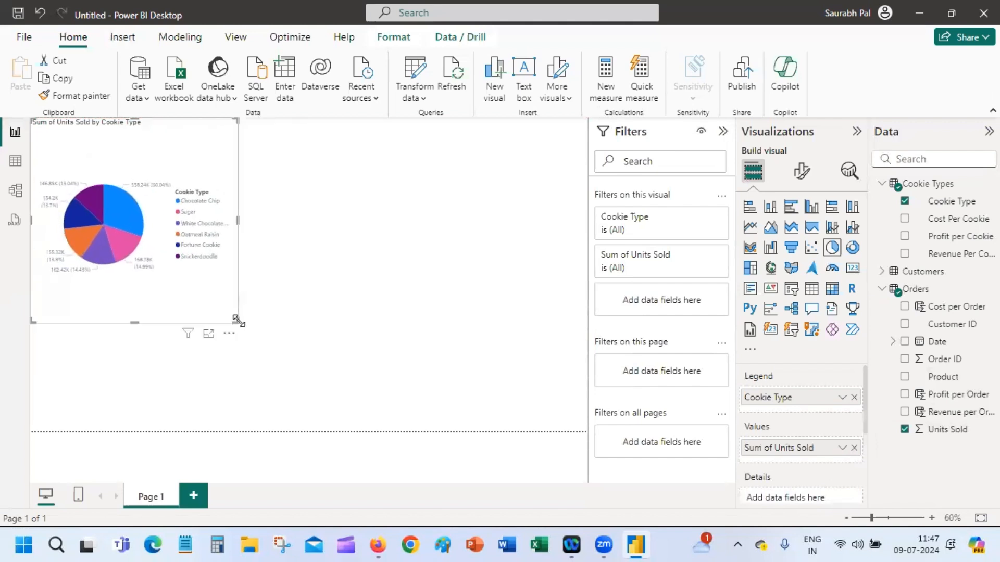
click(265, 357)
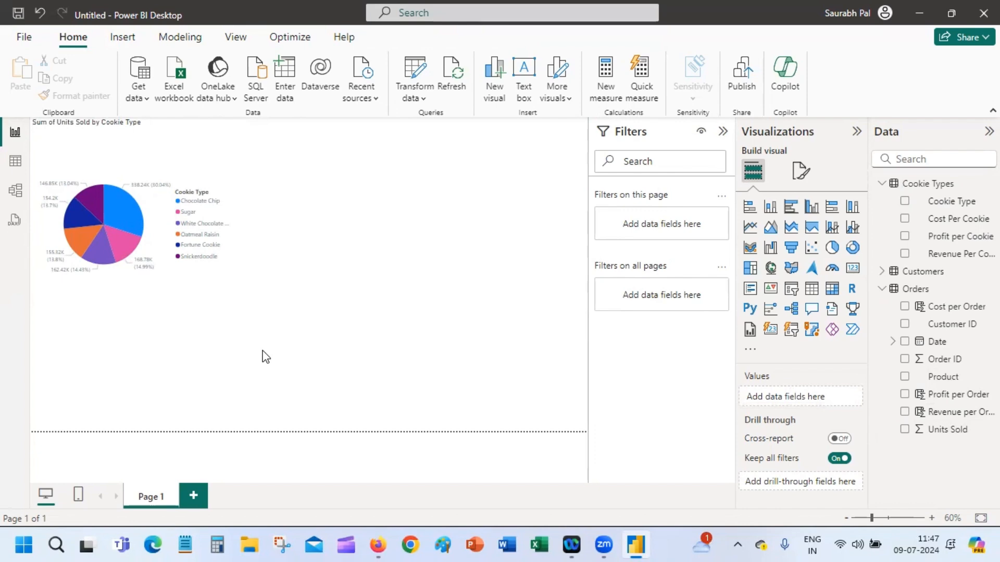
click(148, 157)
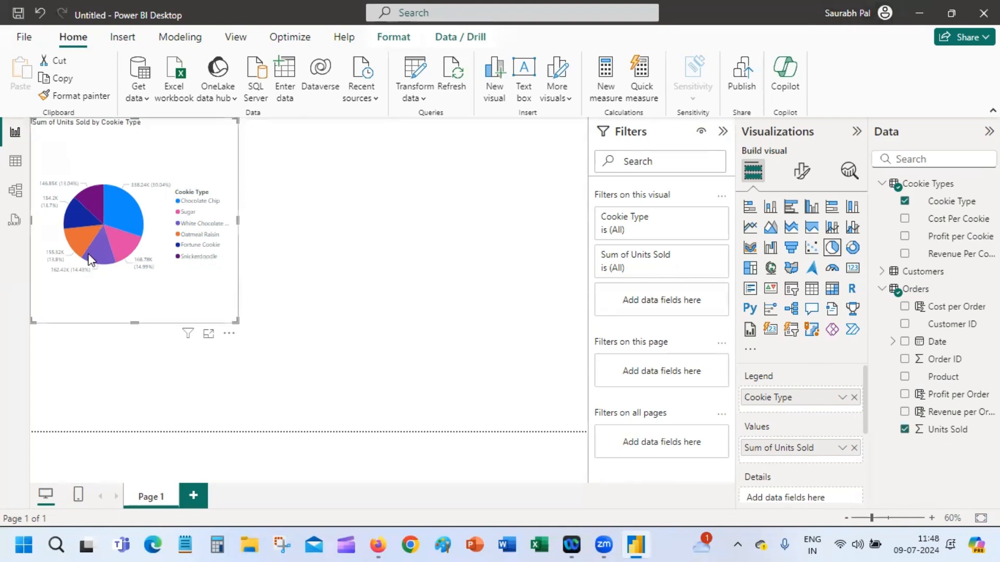
Start a quick measure from the Orders table data, using the Running total calculation.
click(16, 164)
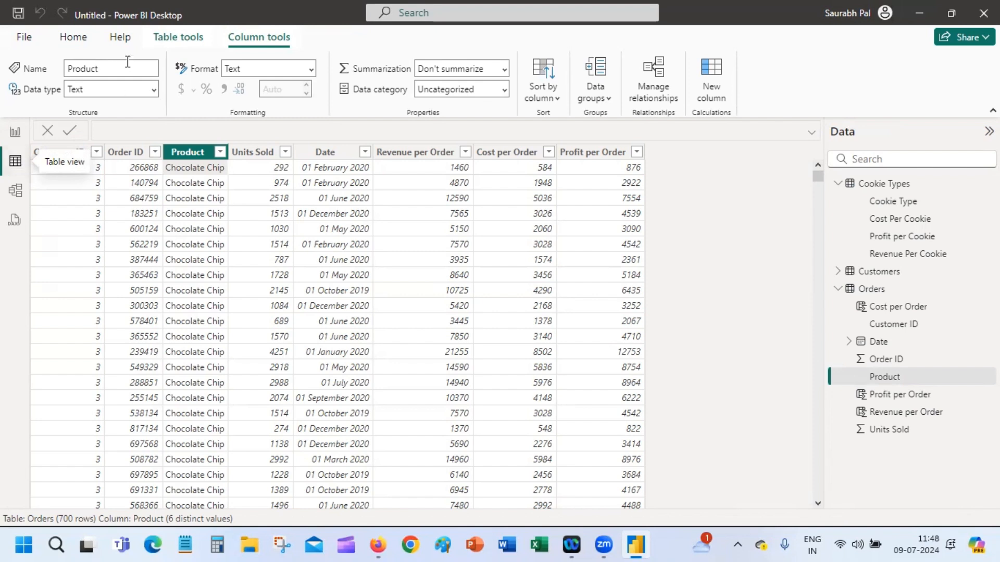
click(171, 38)
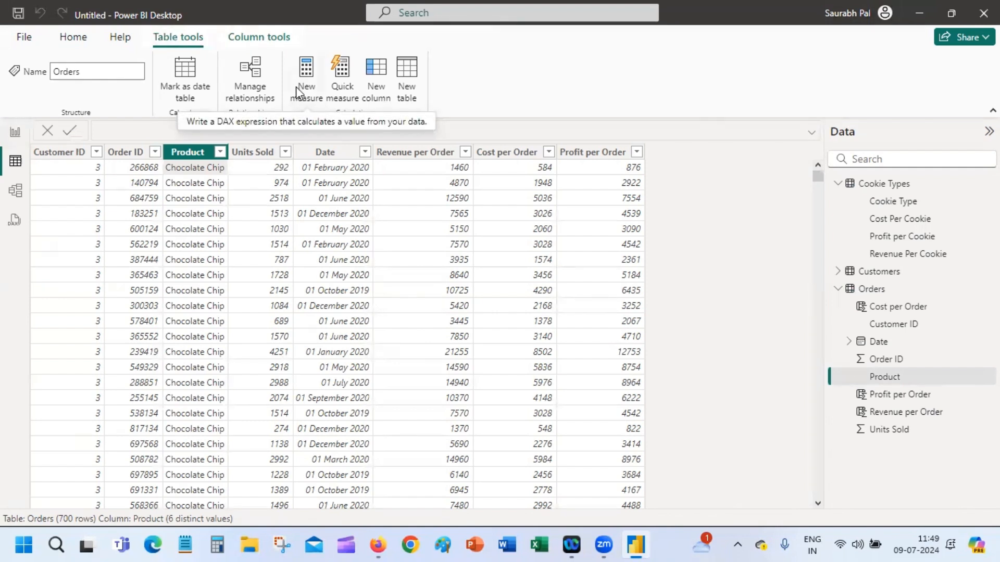
click(345, 73)
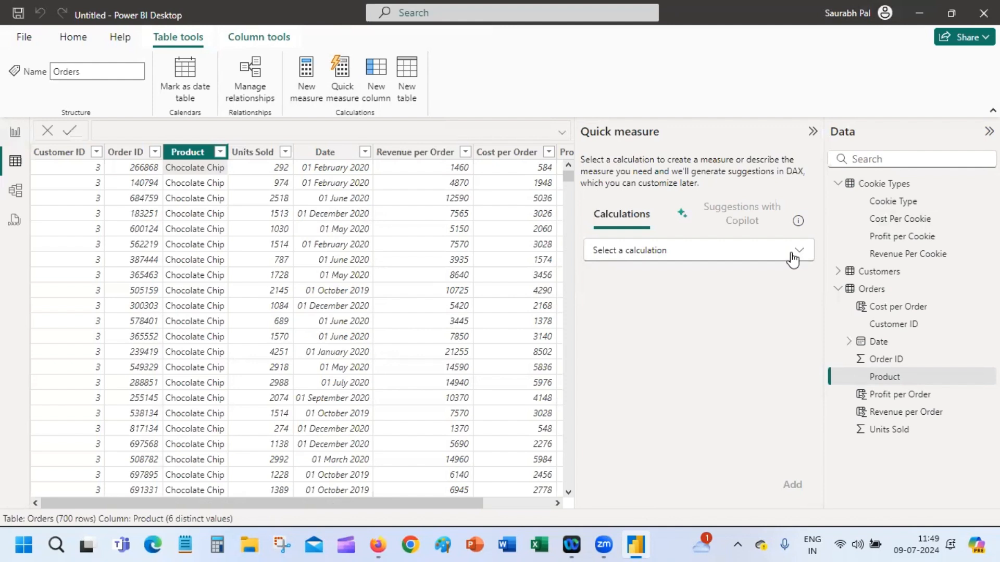
click(792, 257)
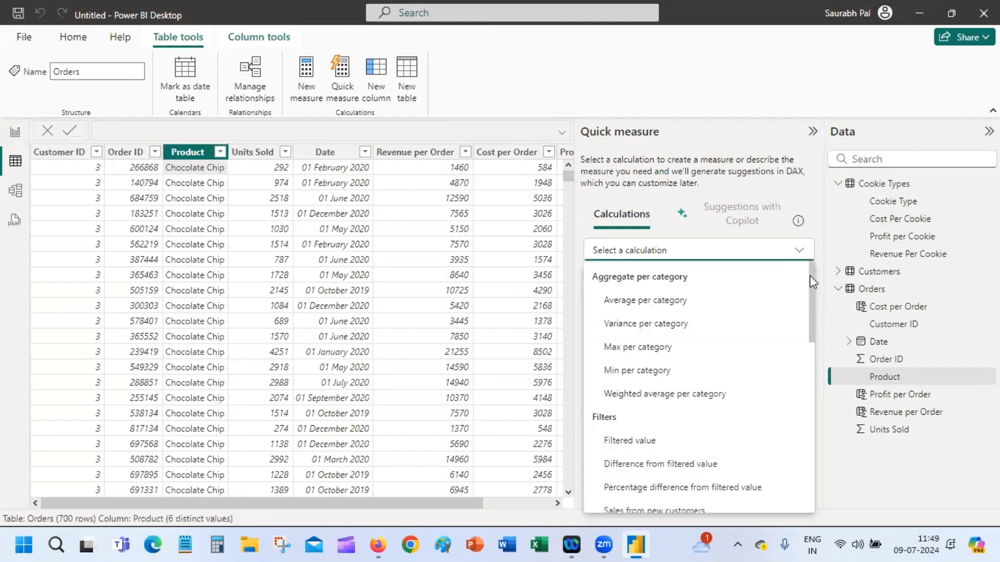
drag(810, 276, 818, 402)
click(653, 361)
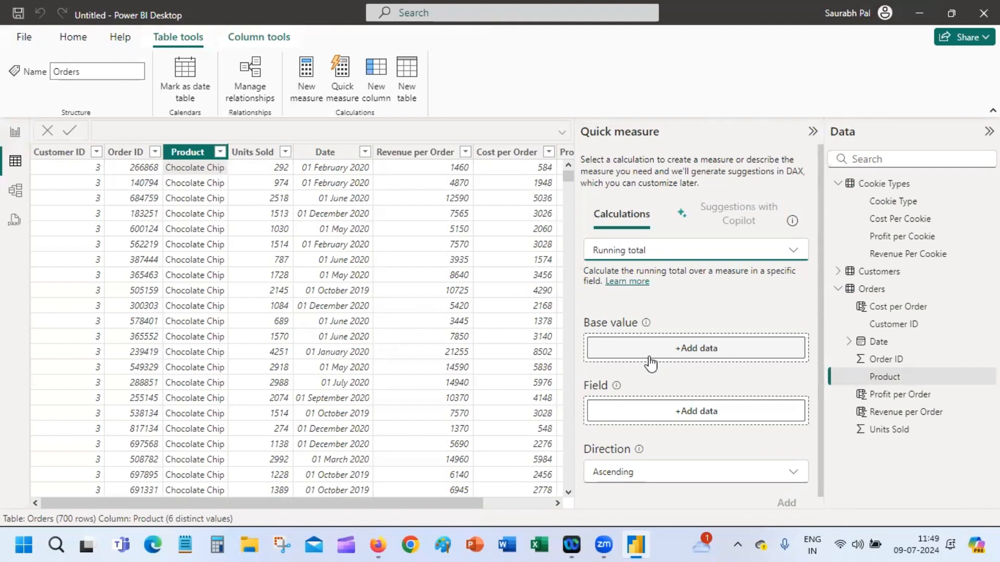
Set Units Sold from Orders as the base value of the running total.
click(651, 362)
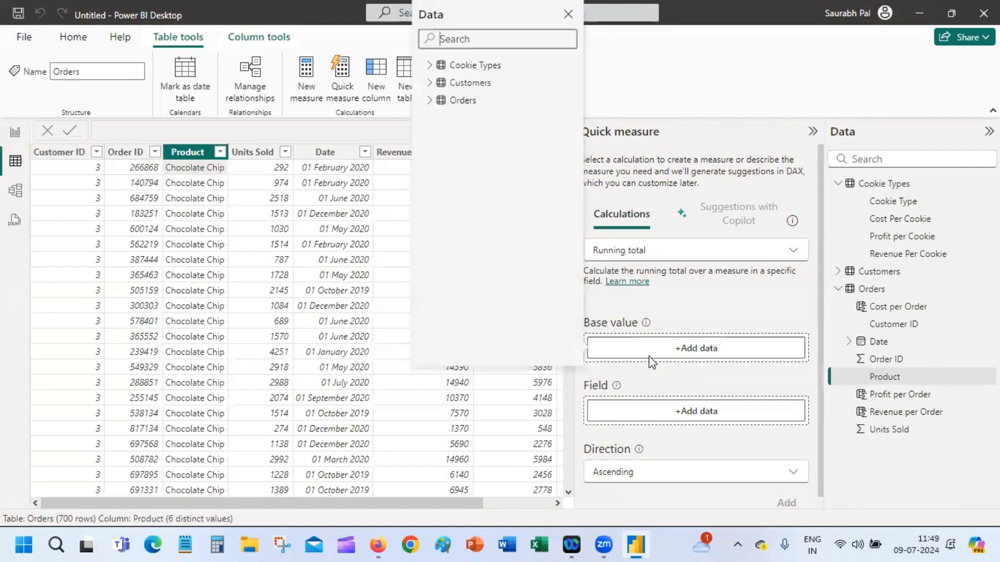
click(431, 101)
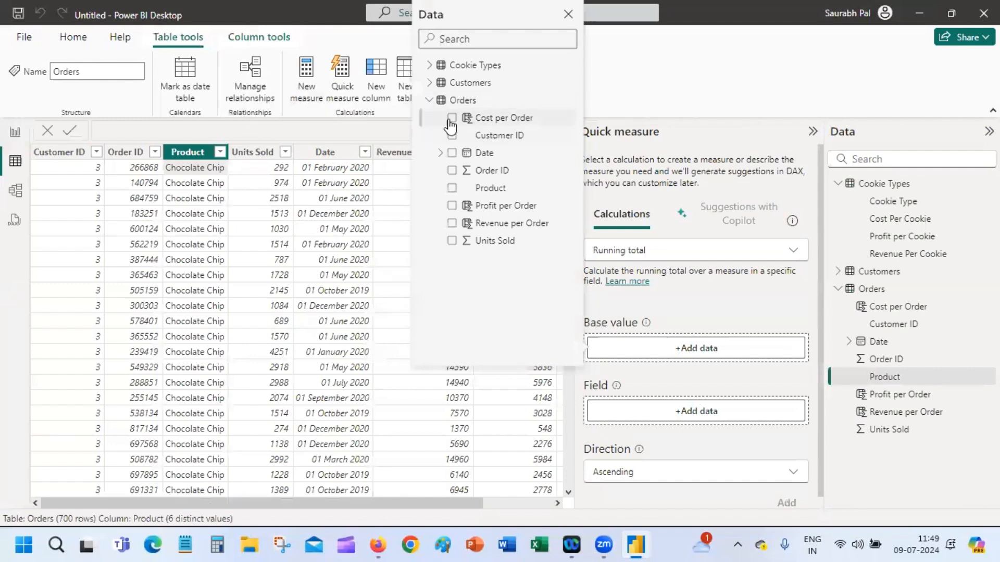
click(452, 241)
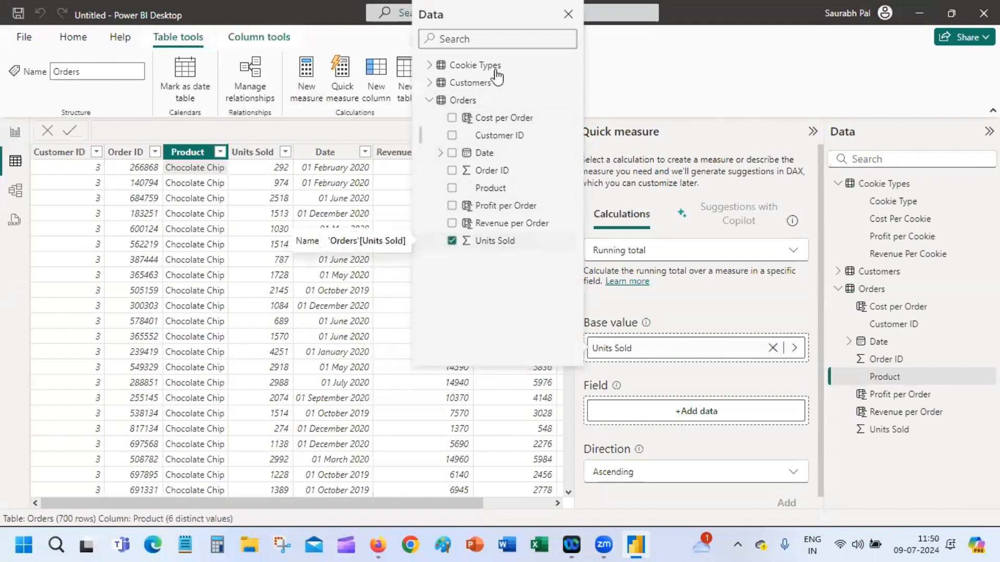
click(568, 12)
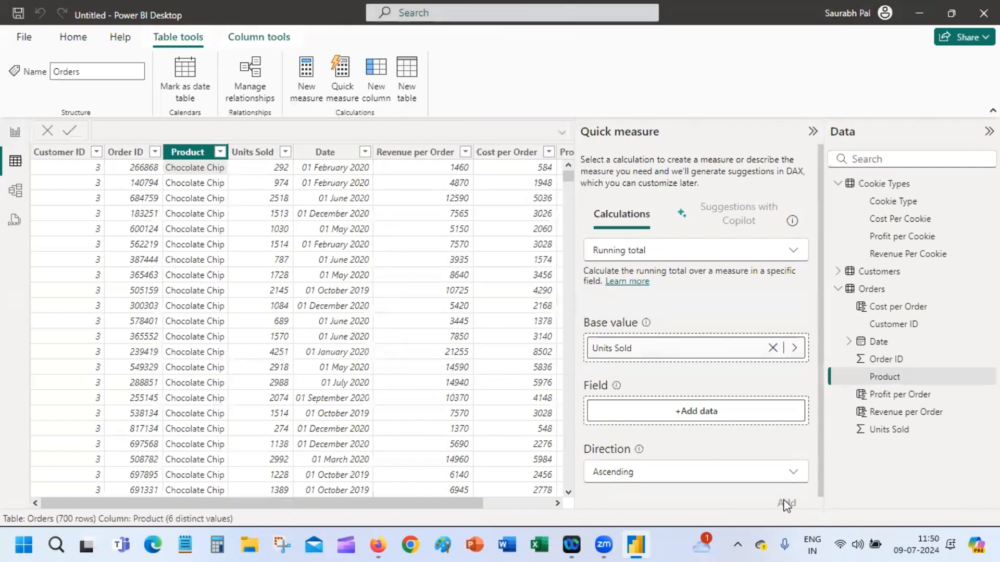
Set Revenue Per Cookie from Cookie Types as the running total's field, add the quick measure and collapse its settings.
scroll(823, 469, down, 1)
scroll(823, 468, down, 1)
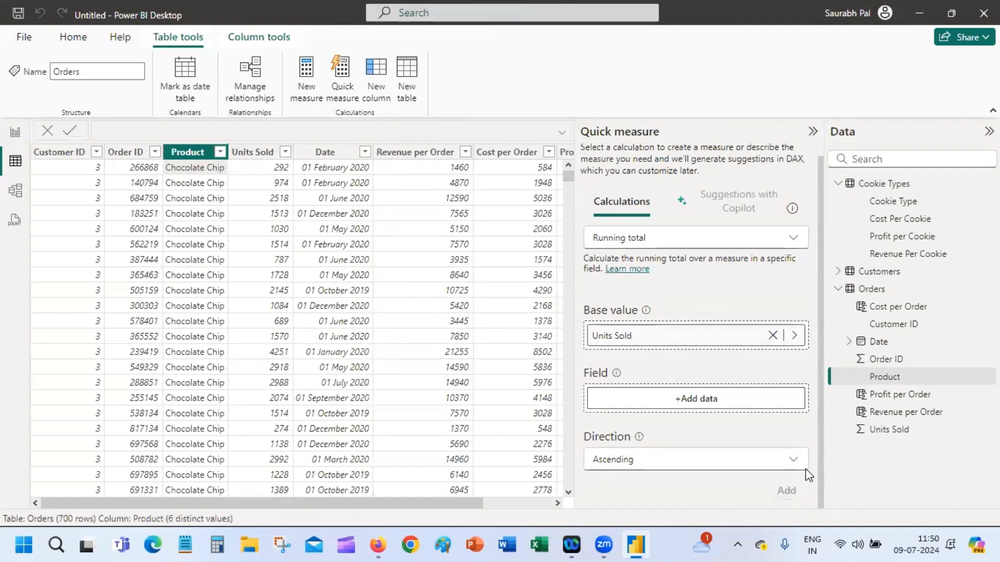
click(716, 405)
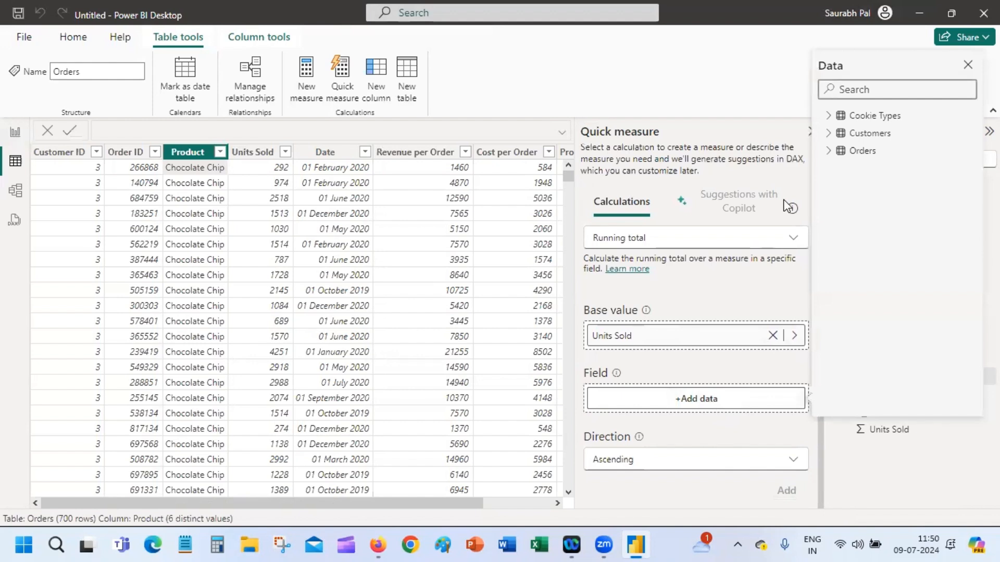
click(830, 119)
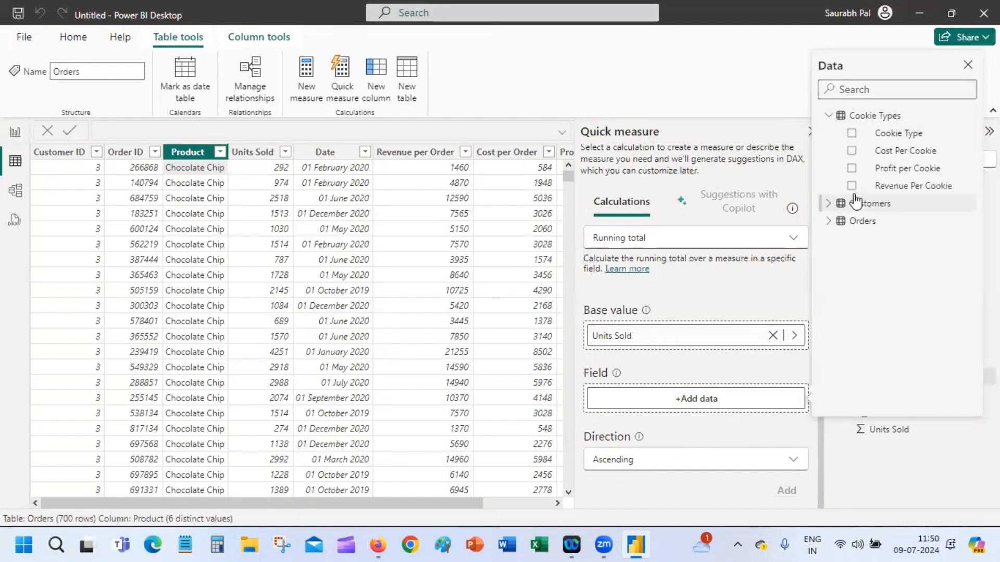
click(916, 188)
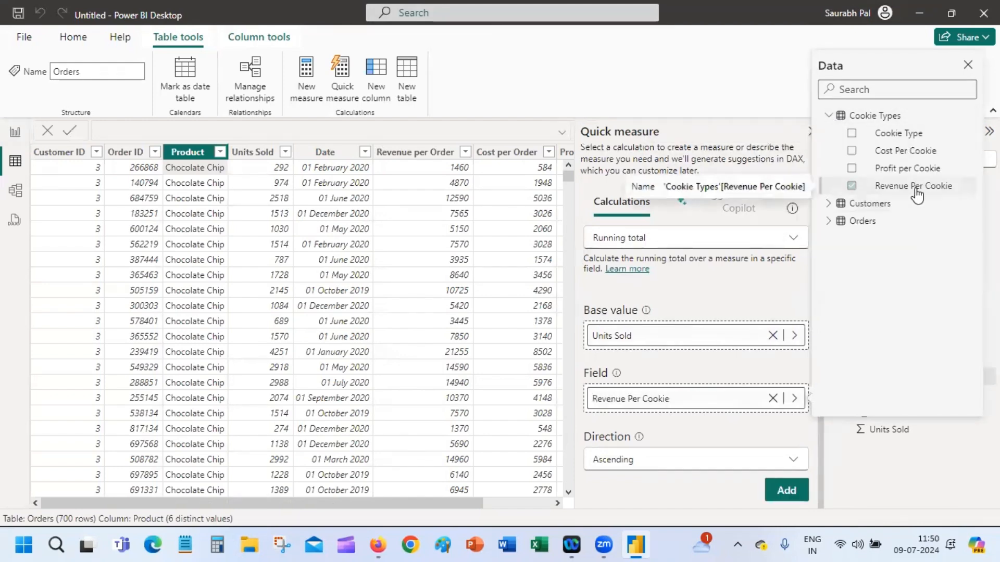
click(789, 490)
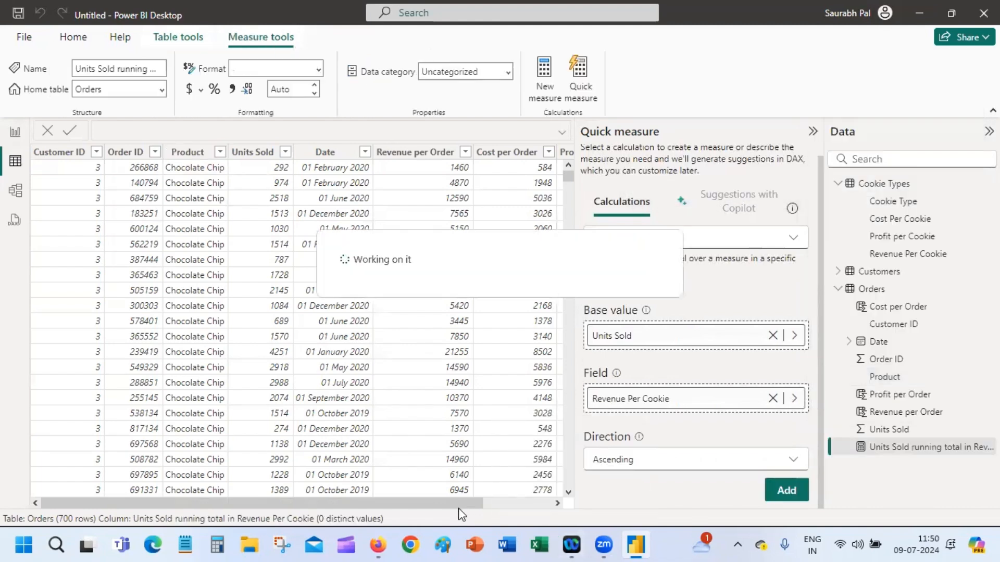
click(536, 504)
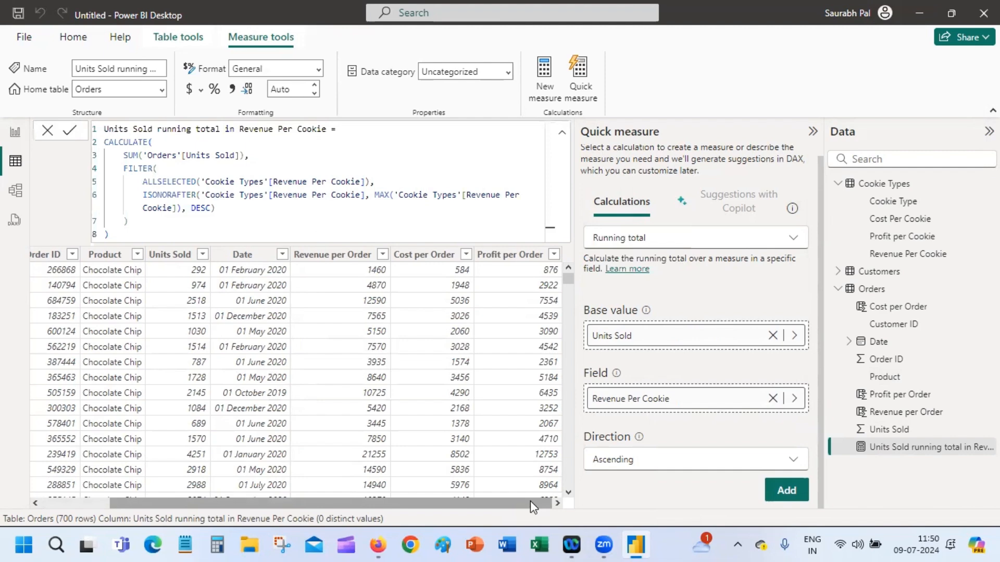
click(458, 305)
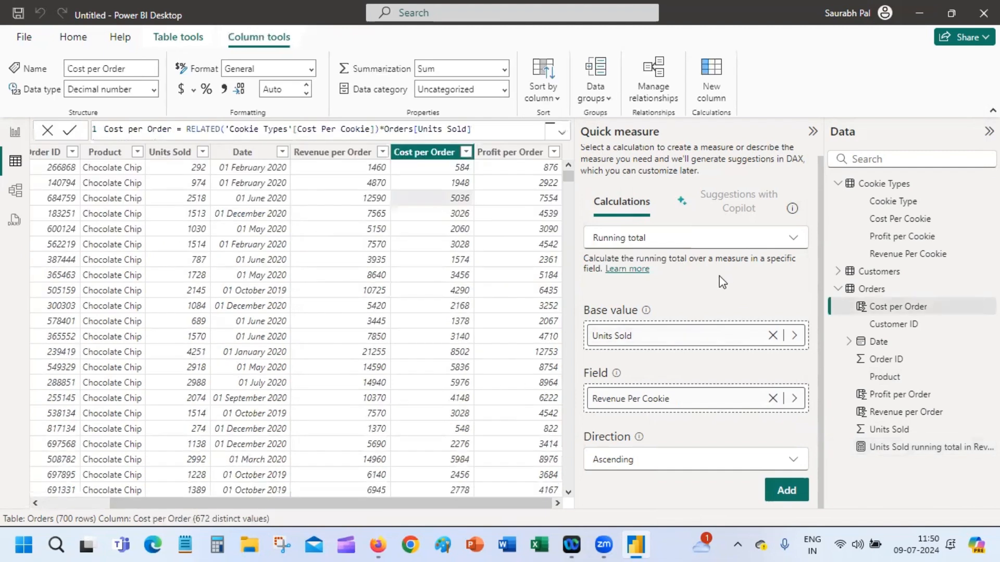
click(812, 133)
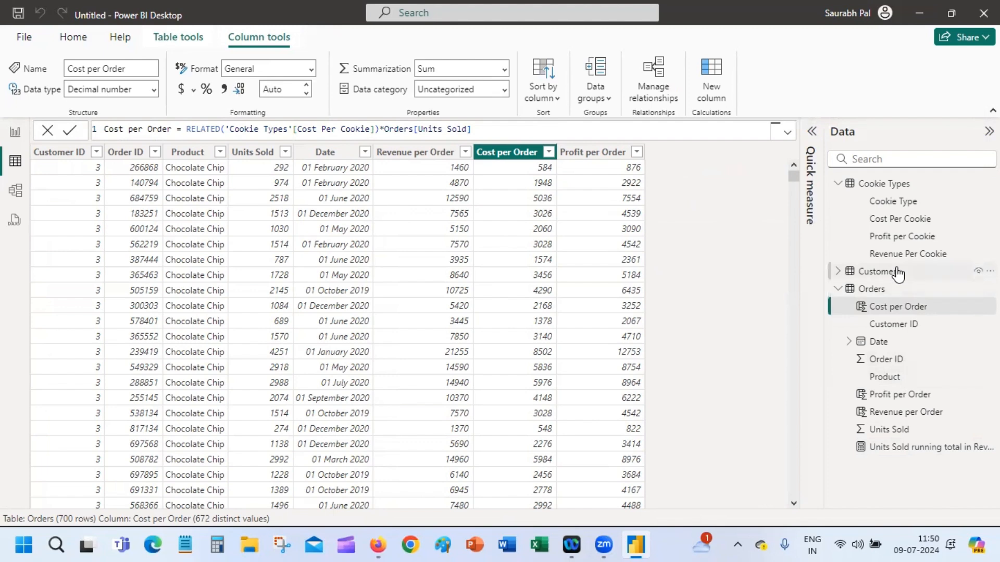
Delete the Units Sold running total measure from the Orders table in the model.
click(904, 450)
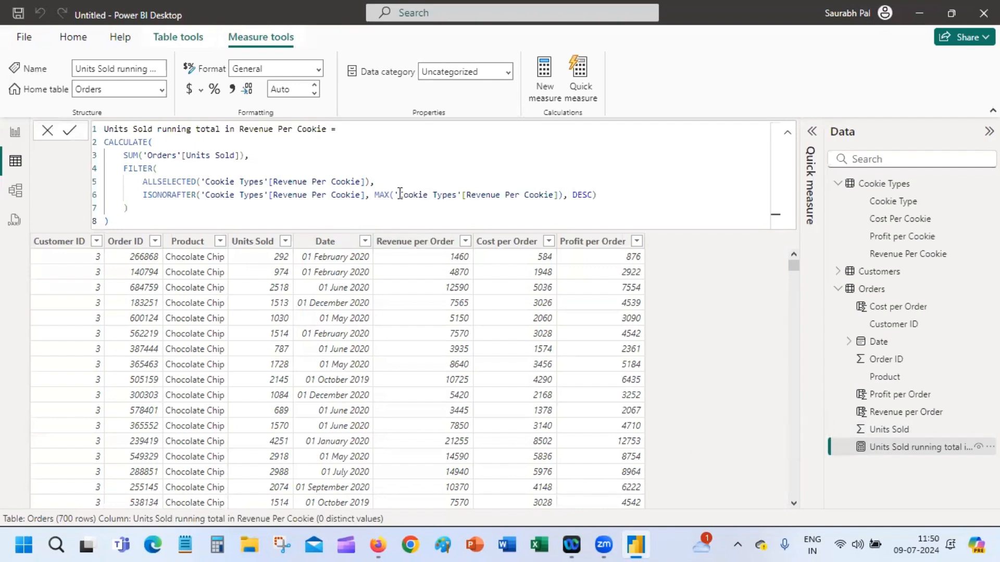
right_click(923, 456)
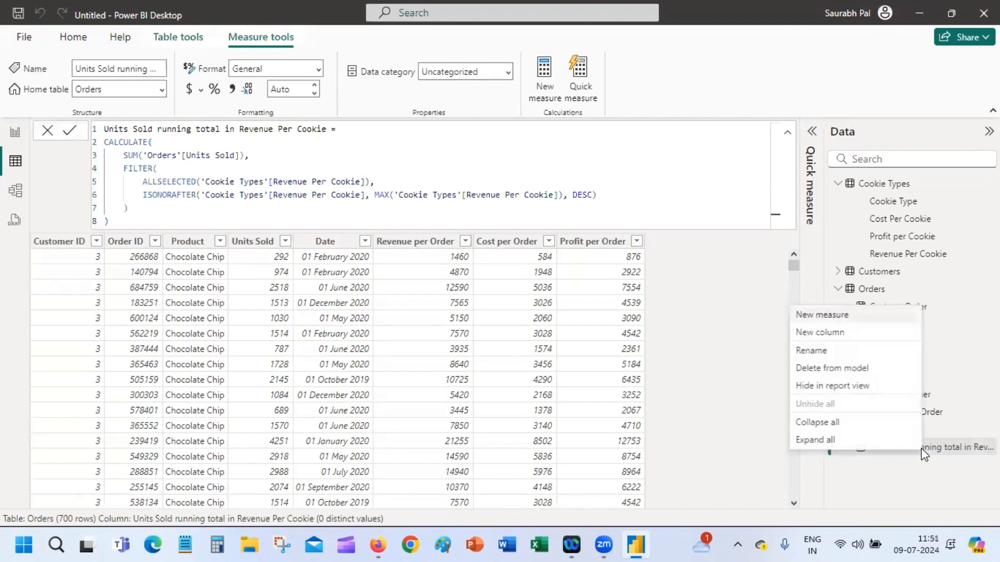
click(847, 370)
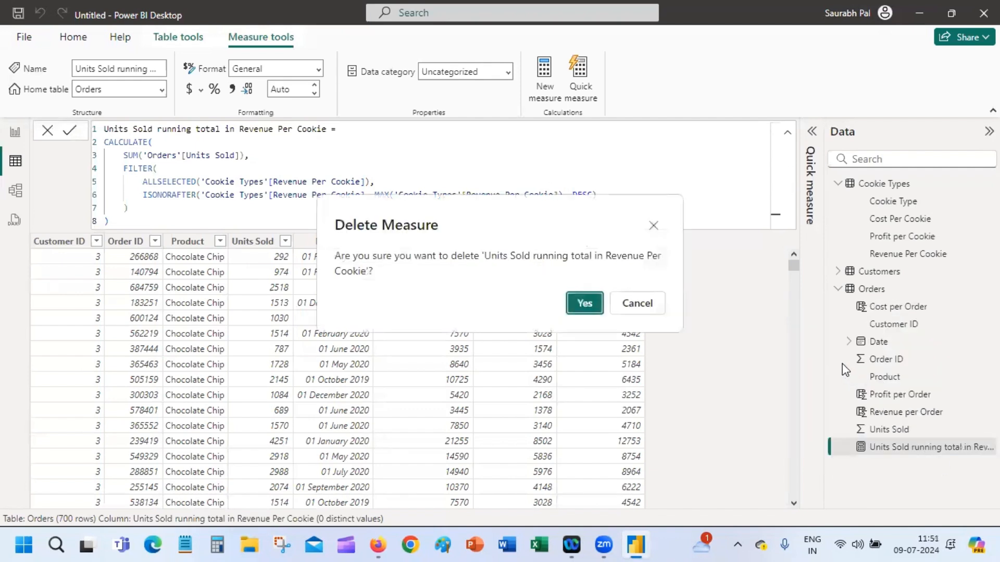
click(572, 305)
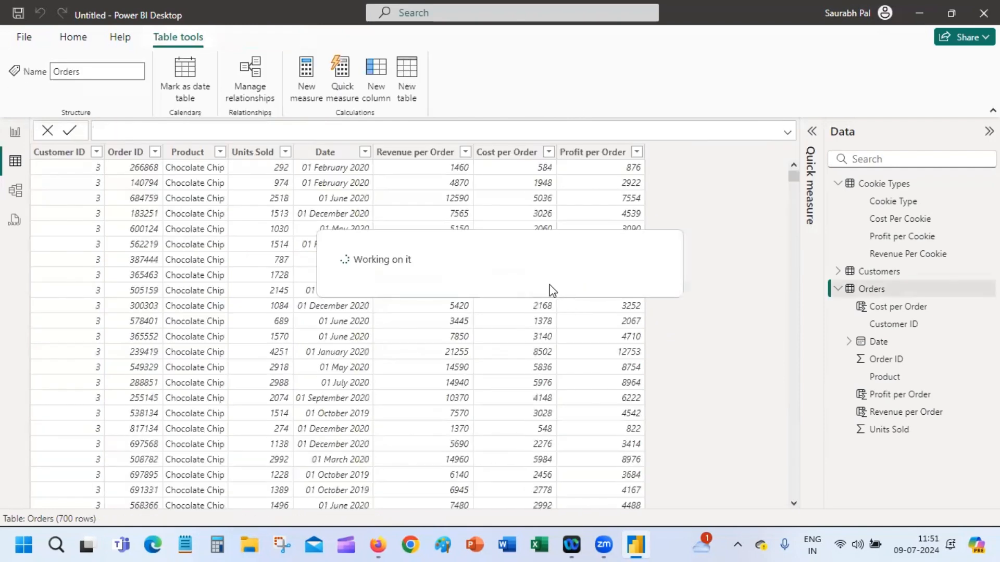
Create a new measure in the Orders table and begin its formula with sum over Customers[Name].
click(589, 171)
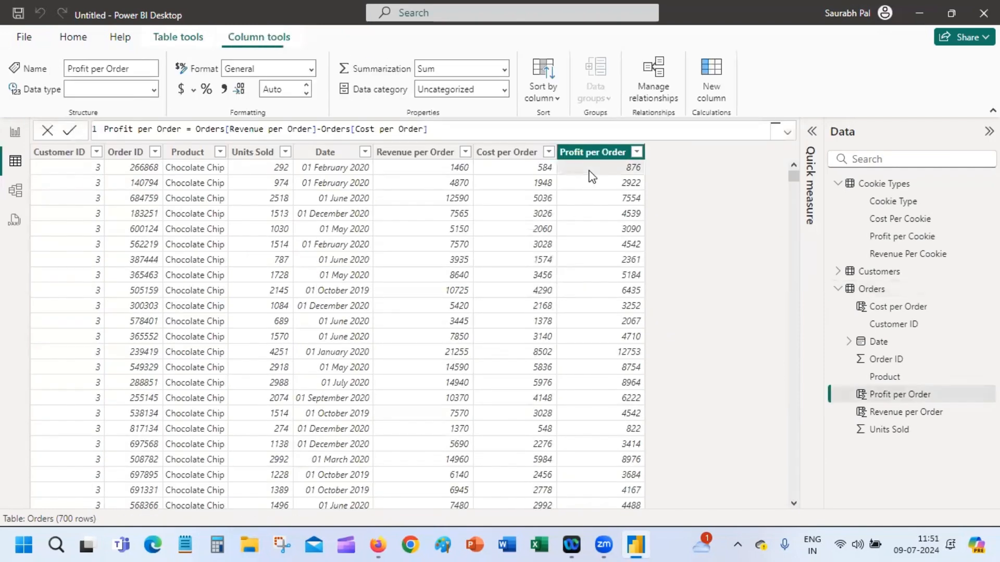
click(509, 165)
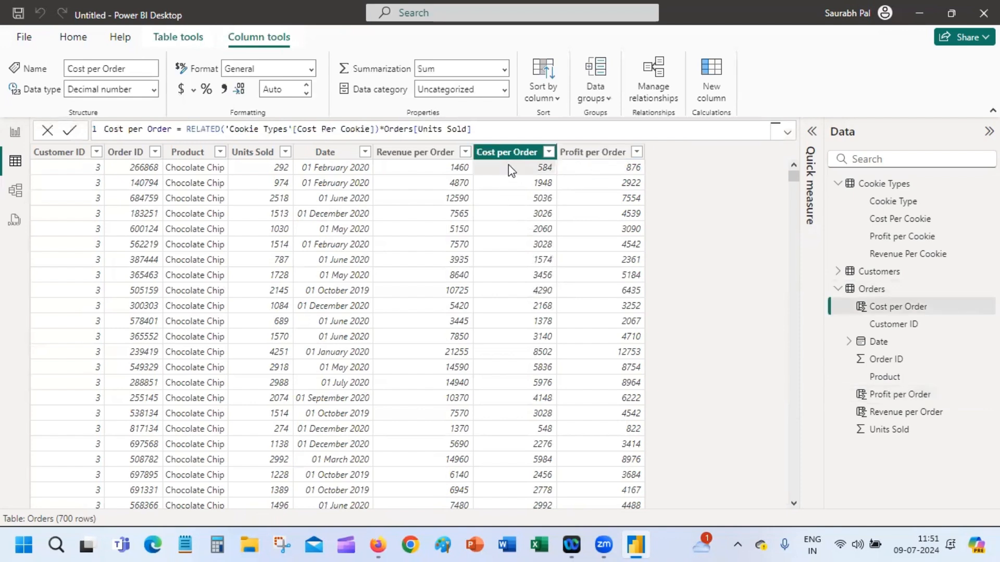
click(582, 174)
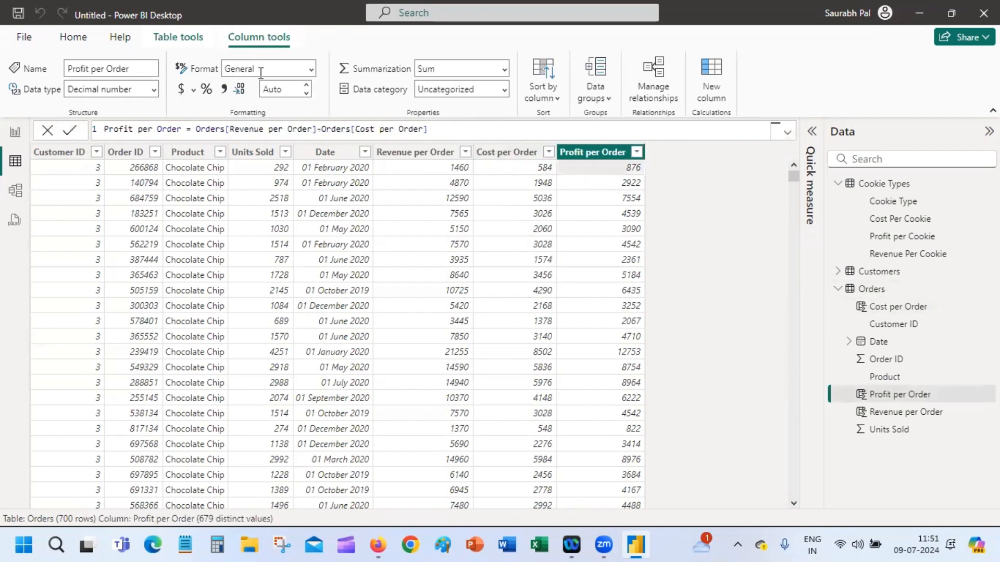
click(191, 42)
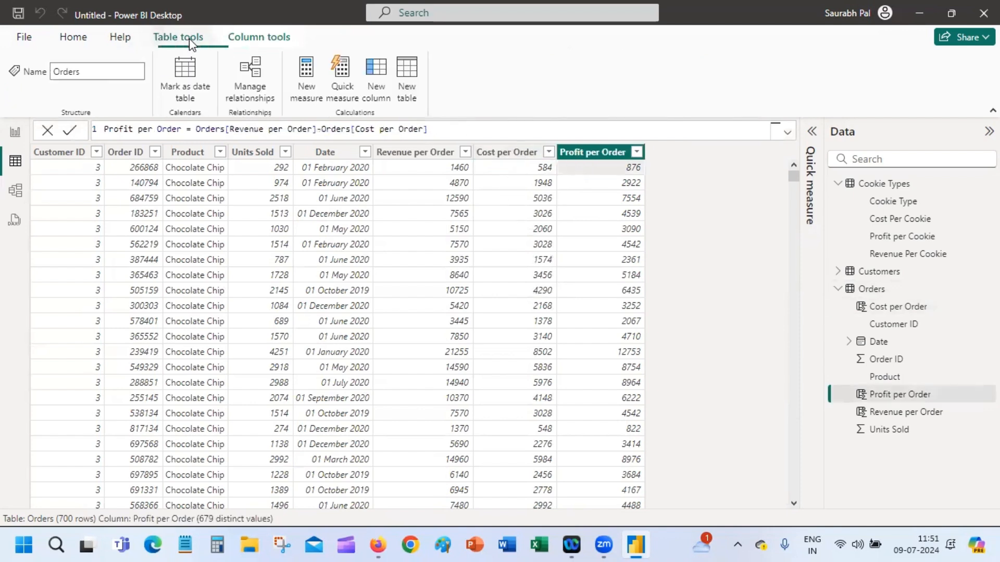
click(316, 84)
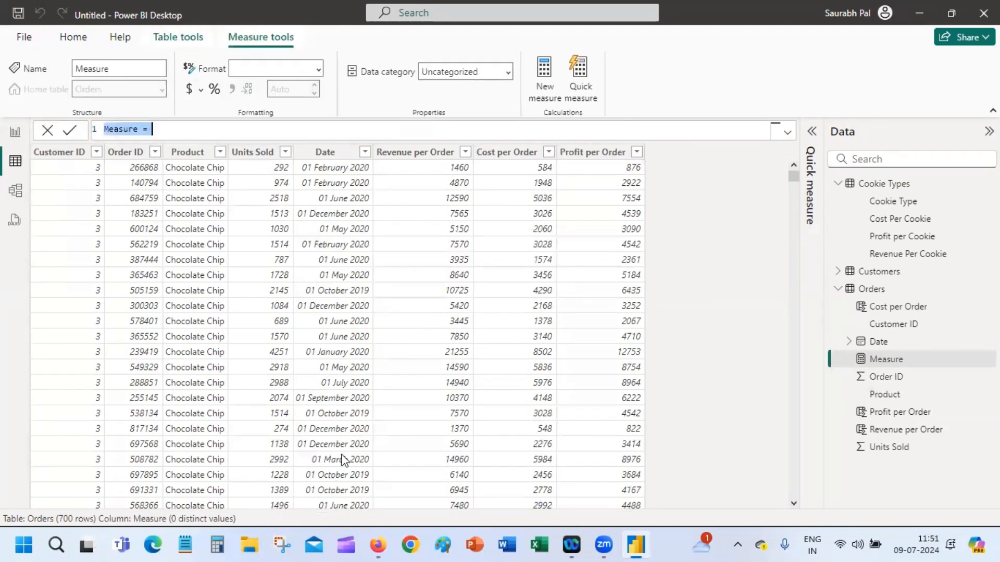
click(183, 128)
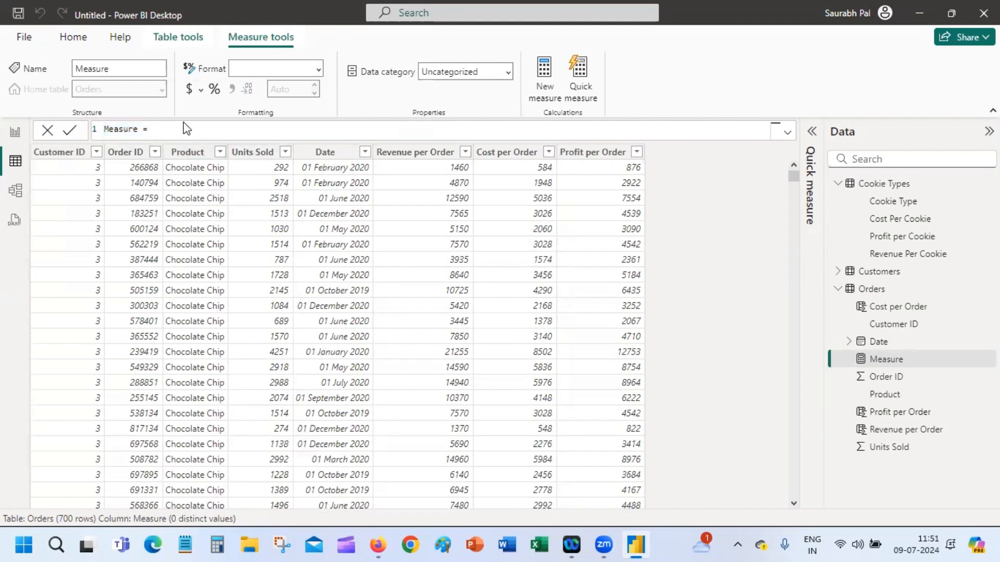
text(sum)
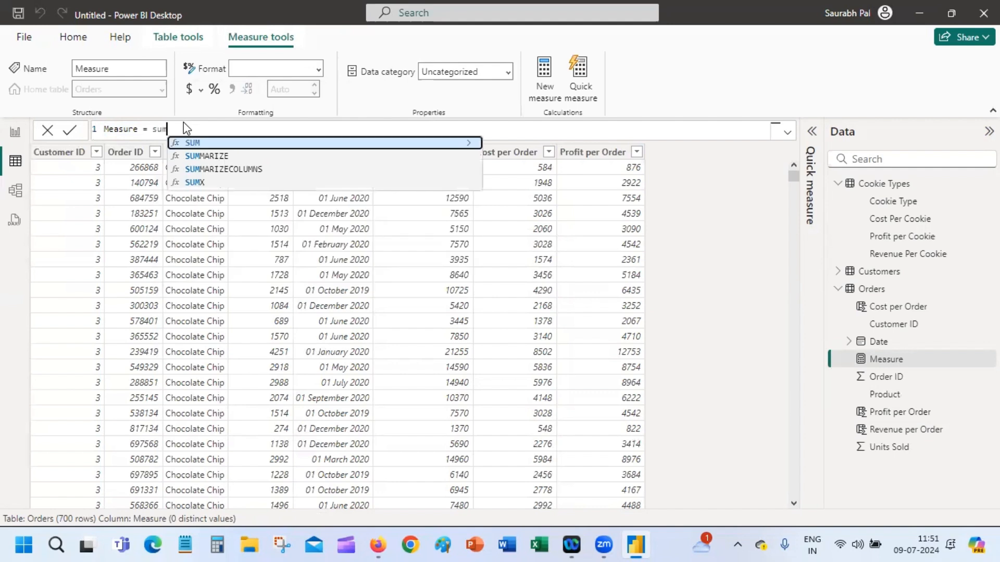
text(()
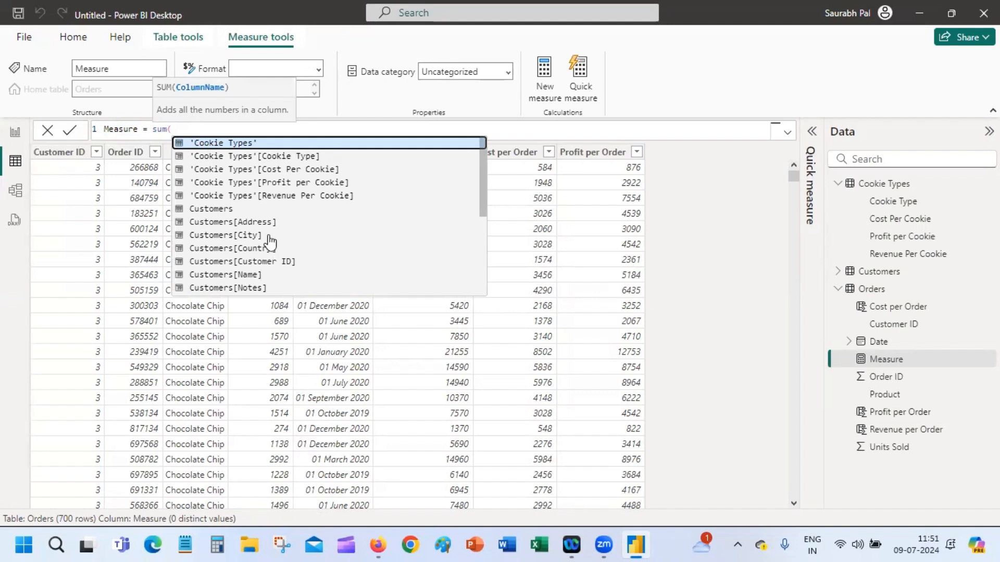
click(258, 275)
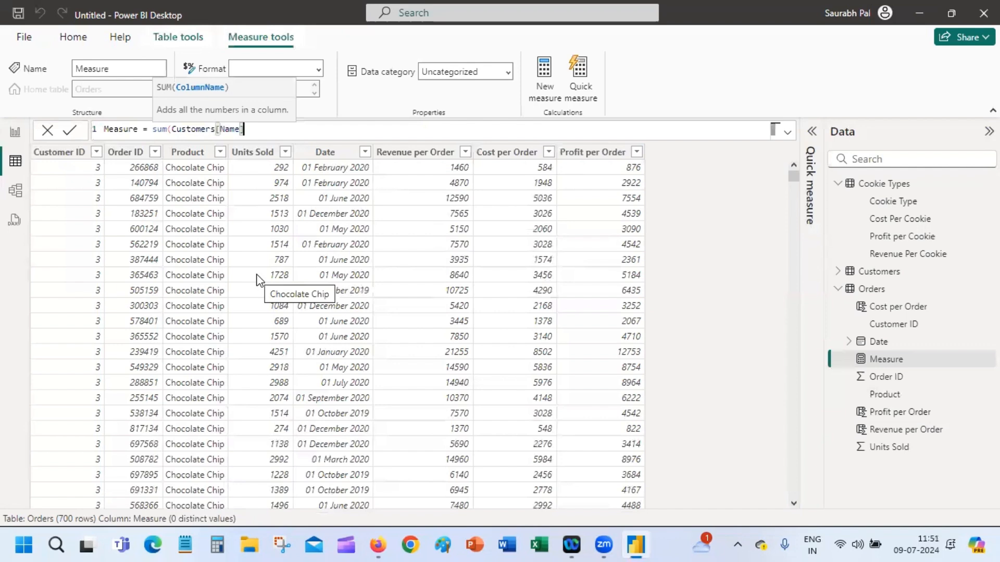
Replace the measure's sum function with COUNT so it reads COUNT(Customers[Name]), and commit the formula.
click(159, 129)
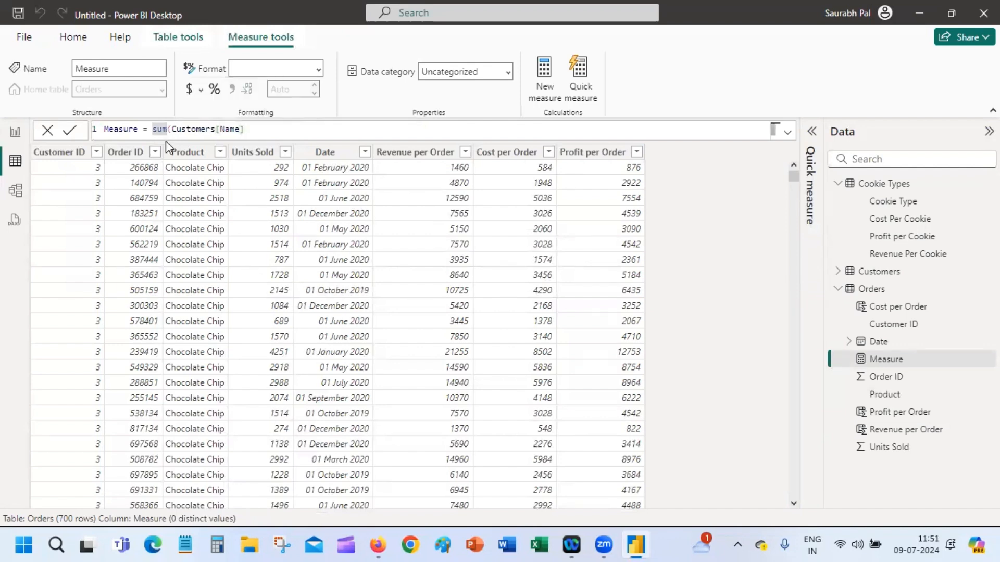
key(BackSpace)
text(Count)
click(177, 154)
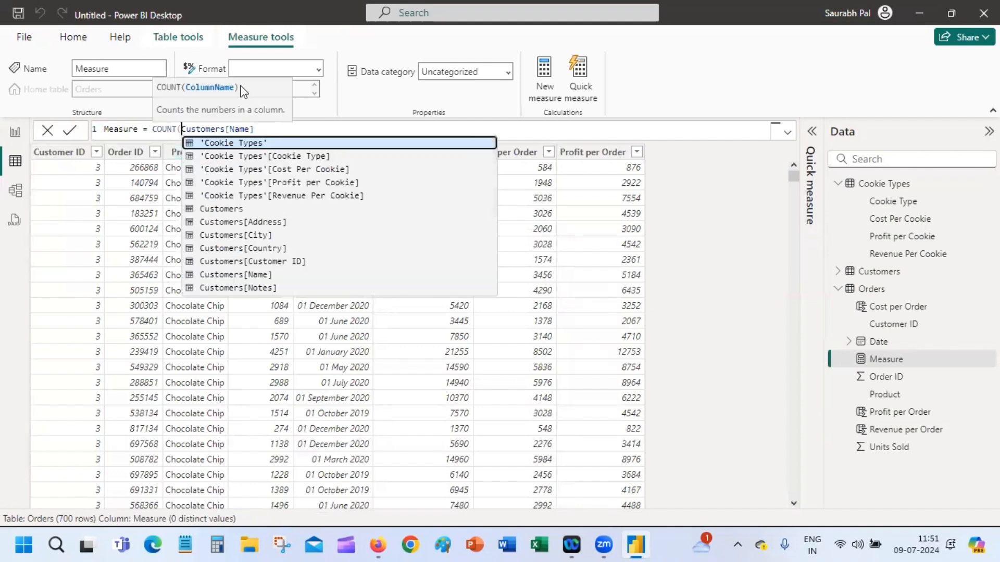
click(270, 134)
text())
key(Return)
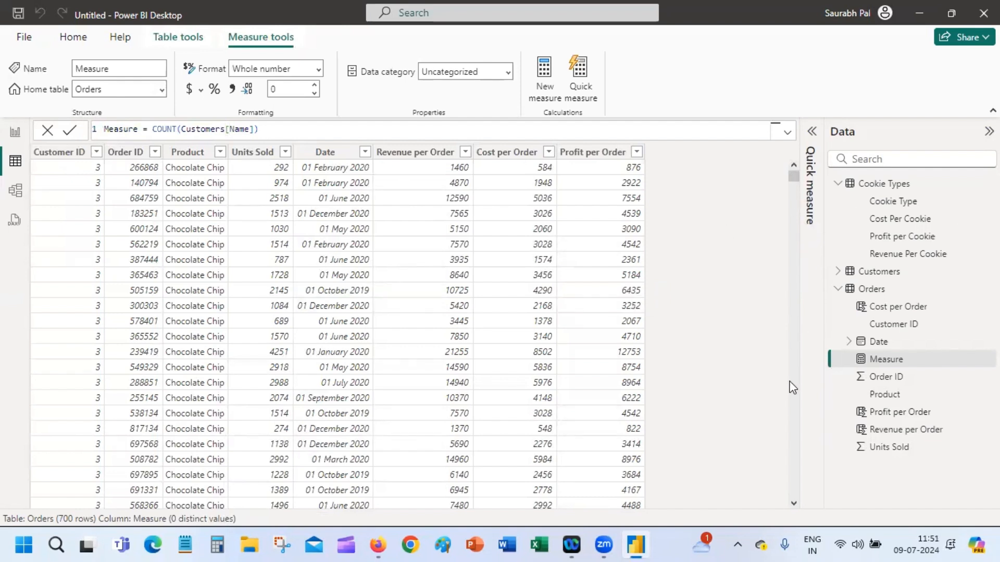
click(73, 37)
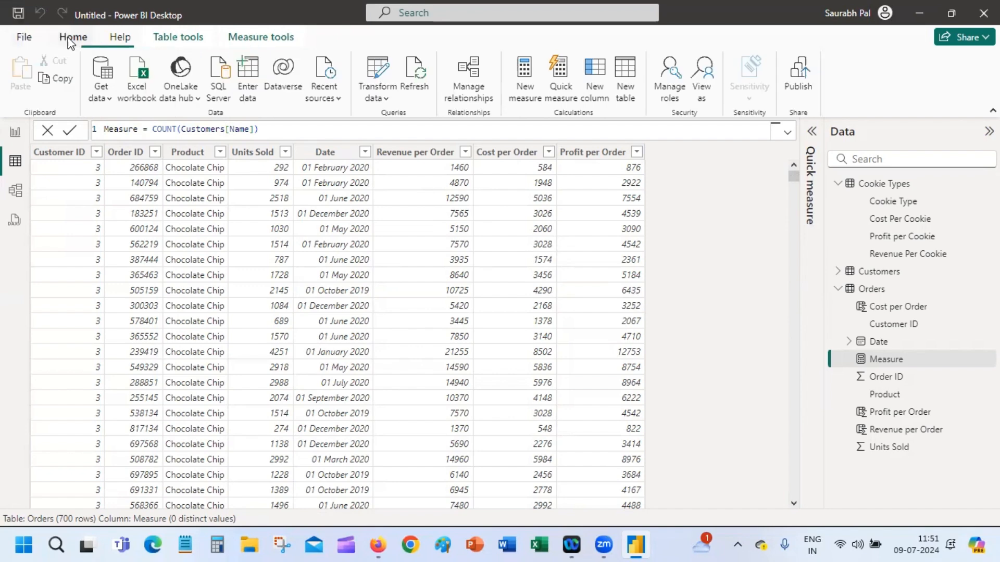
click(157, 128)
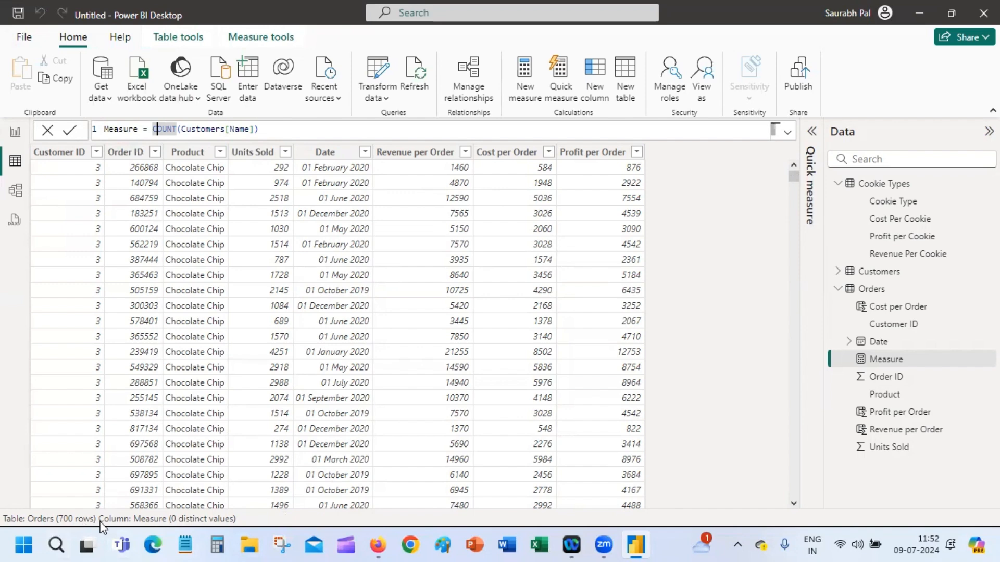
click(287, 131)
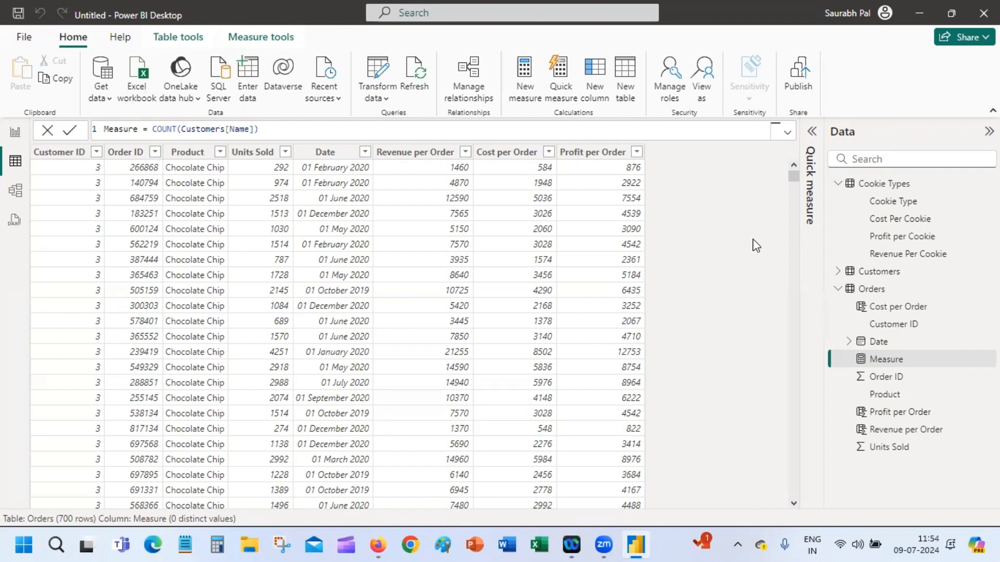
Add a card visual to the report page and show the Orders table's Measure in it.
click(15, 137)
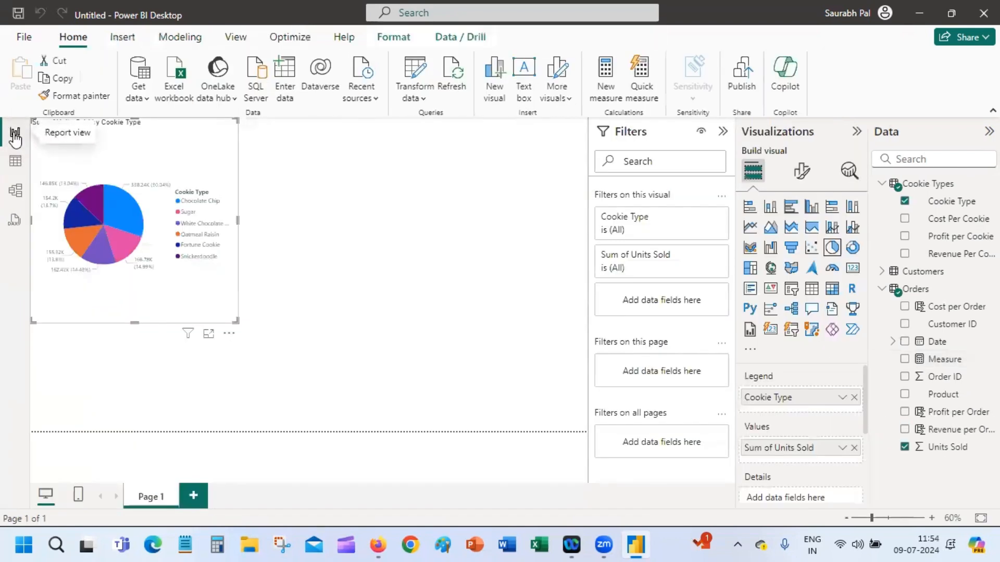
click(417, 203)
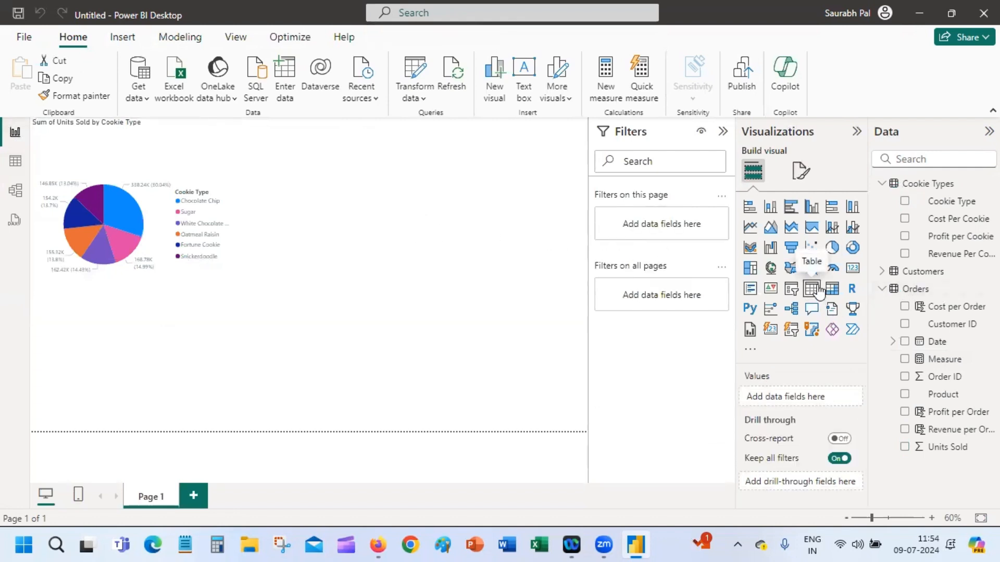
click(851, 269)
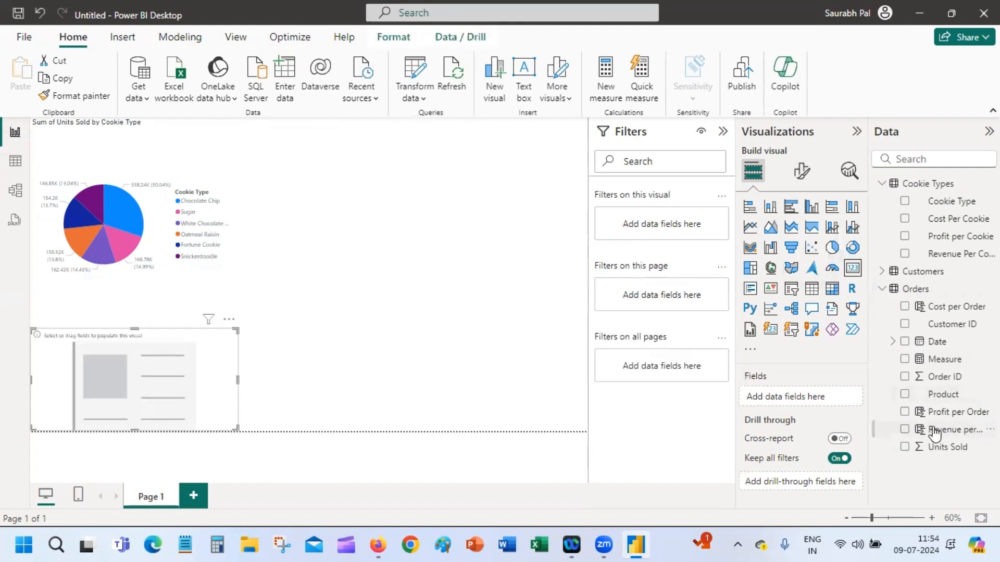
click(905, 360)
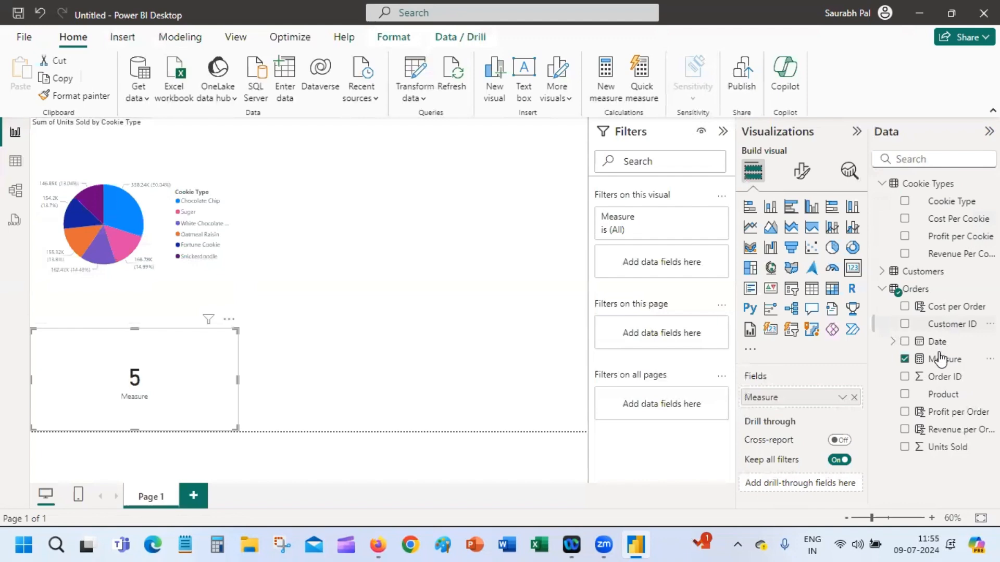
Review the Customers table data and the Cost per Order and Profit per Order columns of Orders in the table view.
click(15, 162)
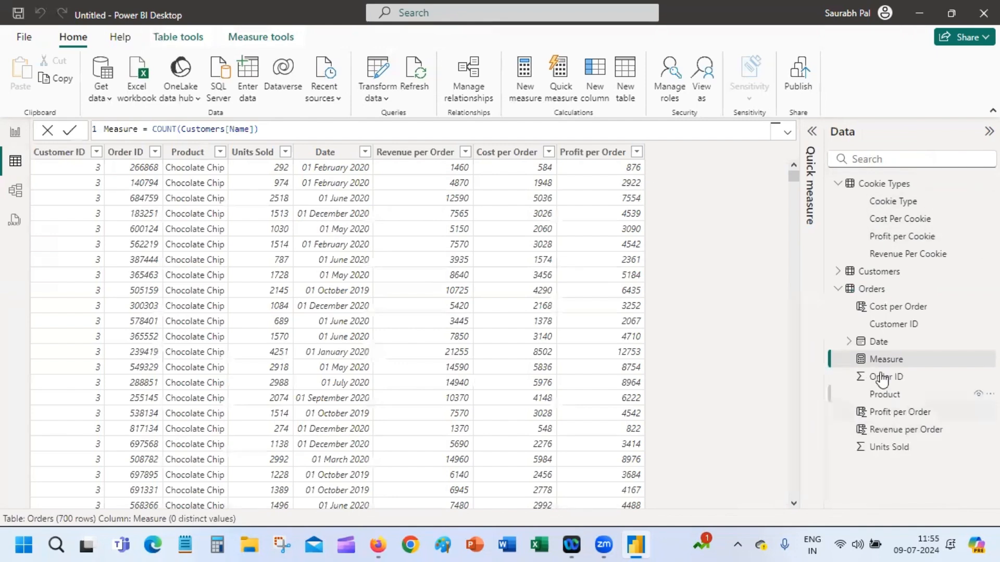
click(838, 271)
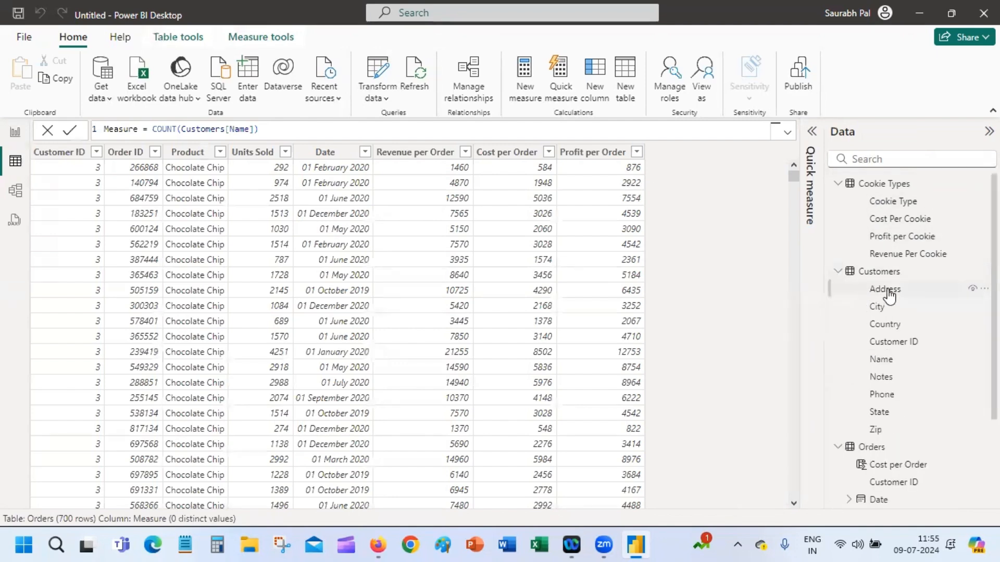
click(887, 290)
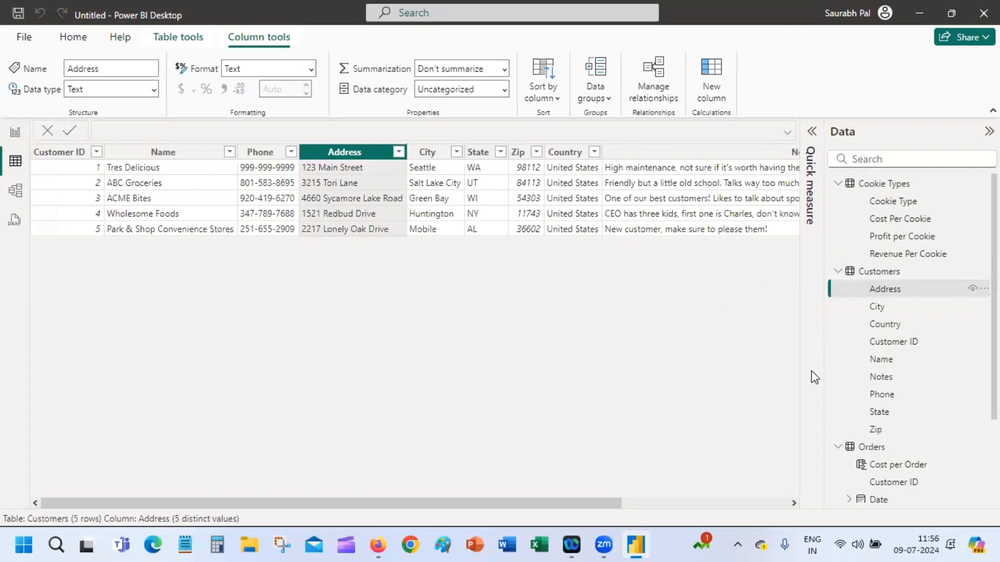
click(893, 469)
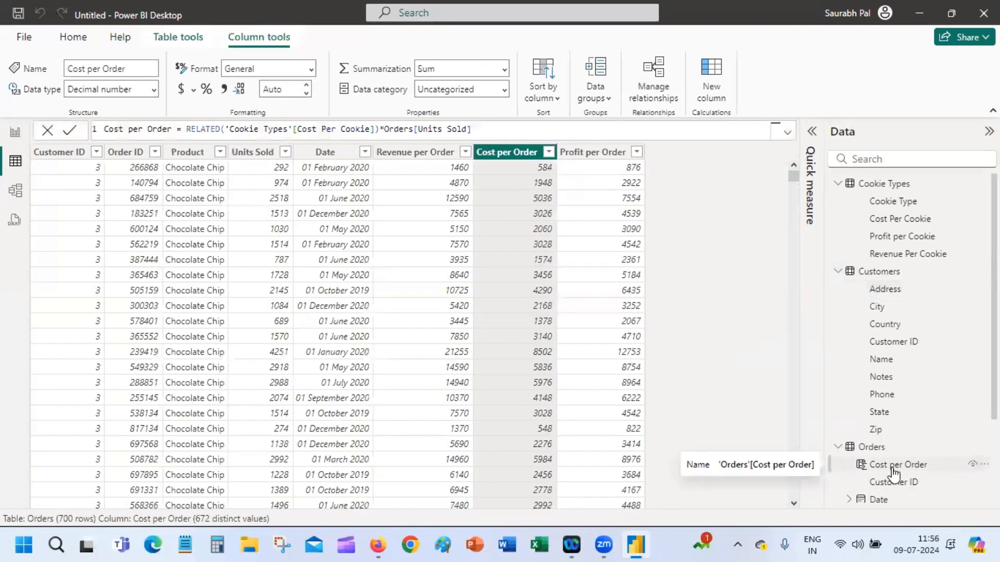
double_click(599, 152)
click(602, 222)
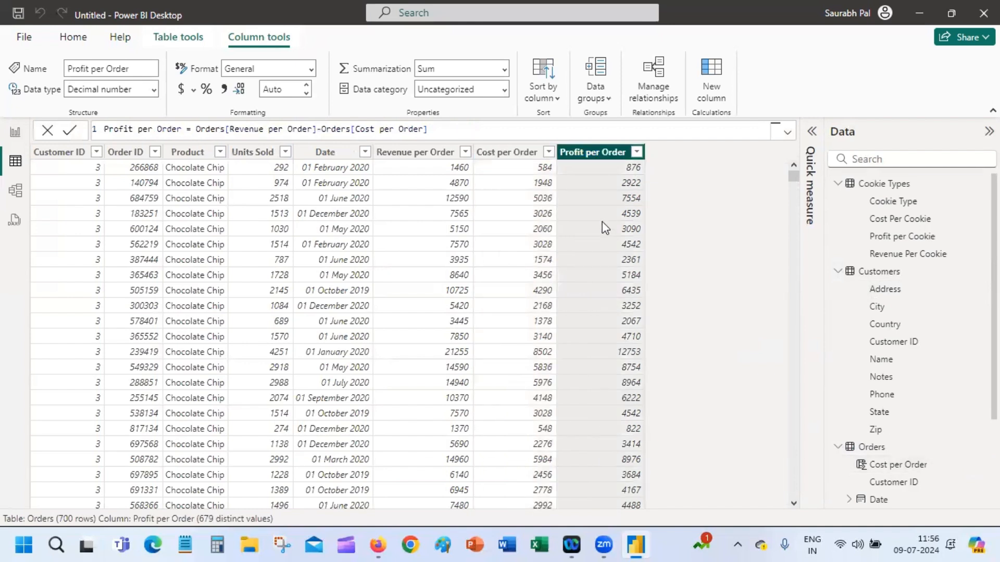
Create a new measure in the Orders table and name it Total Revenue.
click(166, 39)
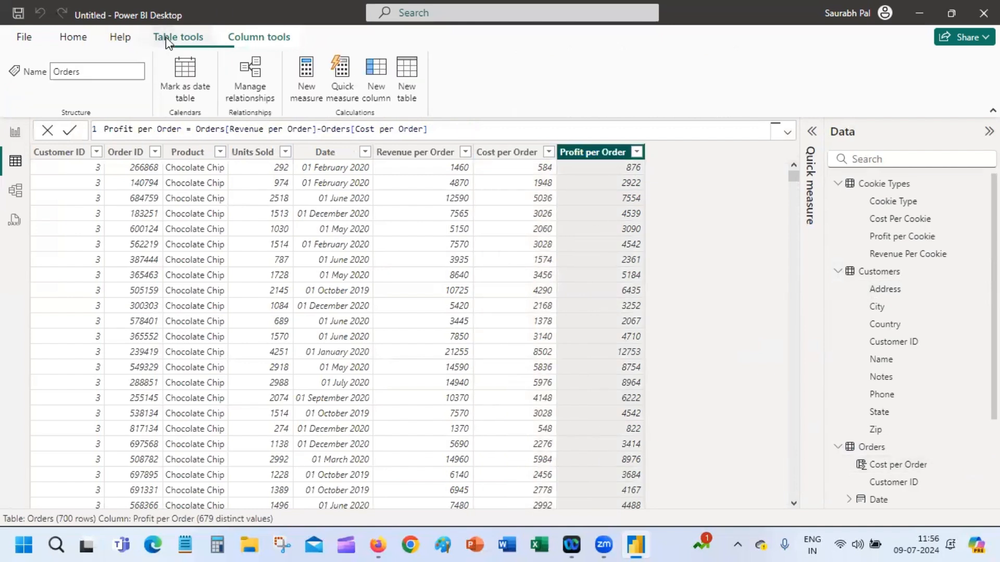
click(312, 73)
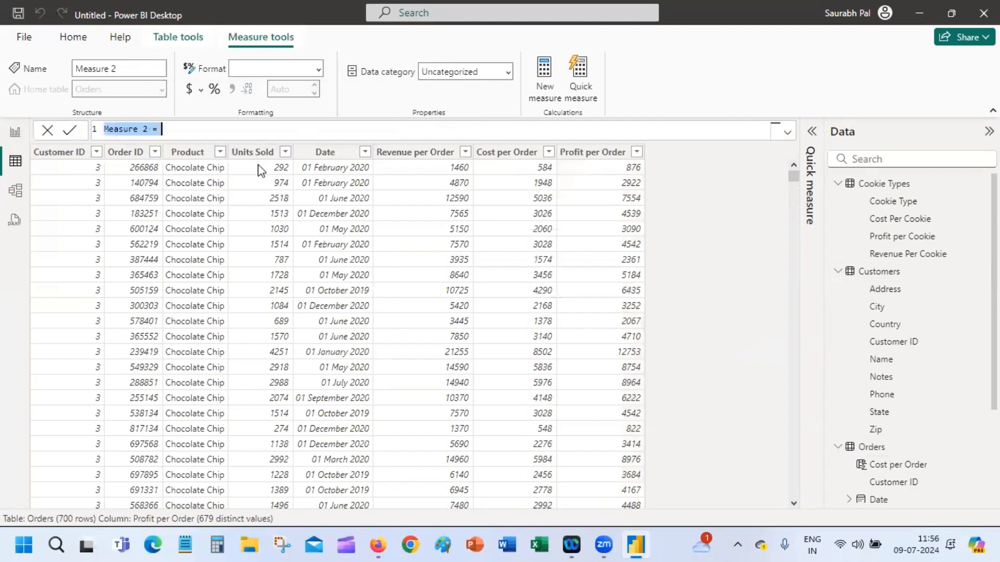
double_click(137, 128)
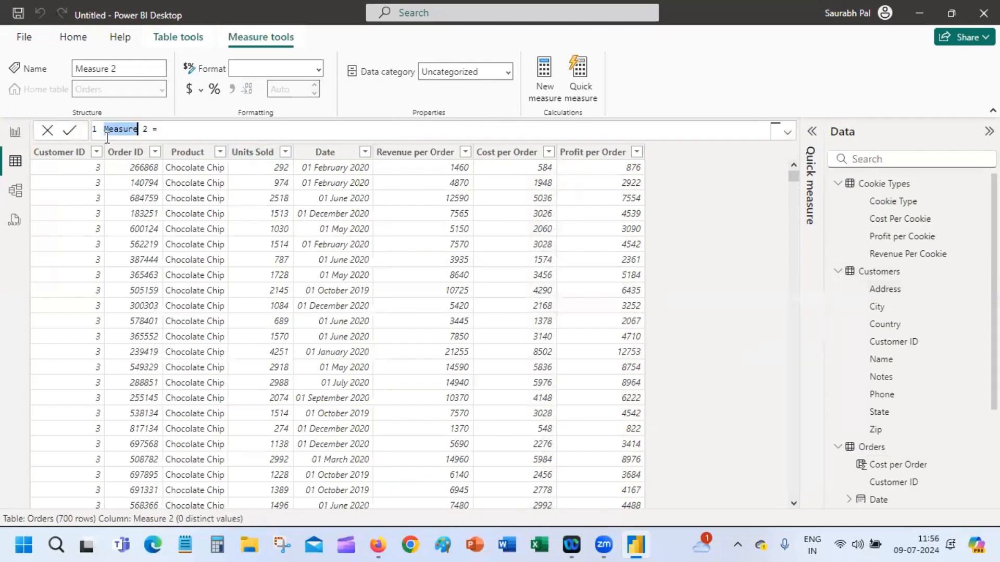
drag(106, 129, 148, 130)
text(Tota)
text(l Re)
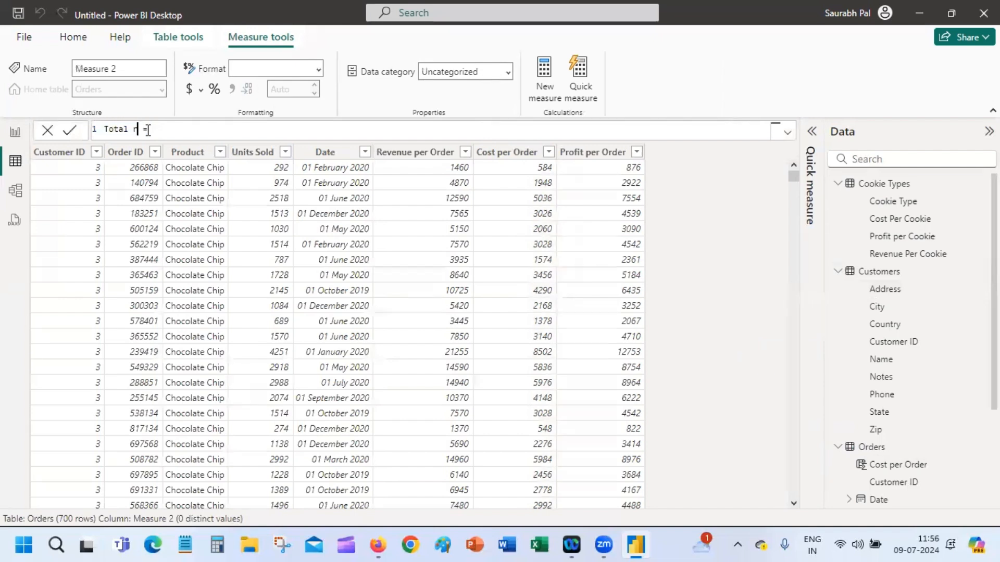
text(venue)
key(BackSpace)
key(BackSpace)
Define the Total Revenue measure as sum(Orders[Revenue per Order]) and commit the formula.
key(Right)
key(Right)
text(sum)
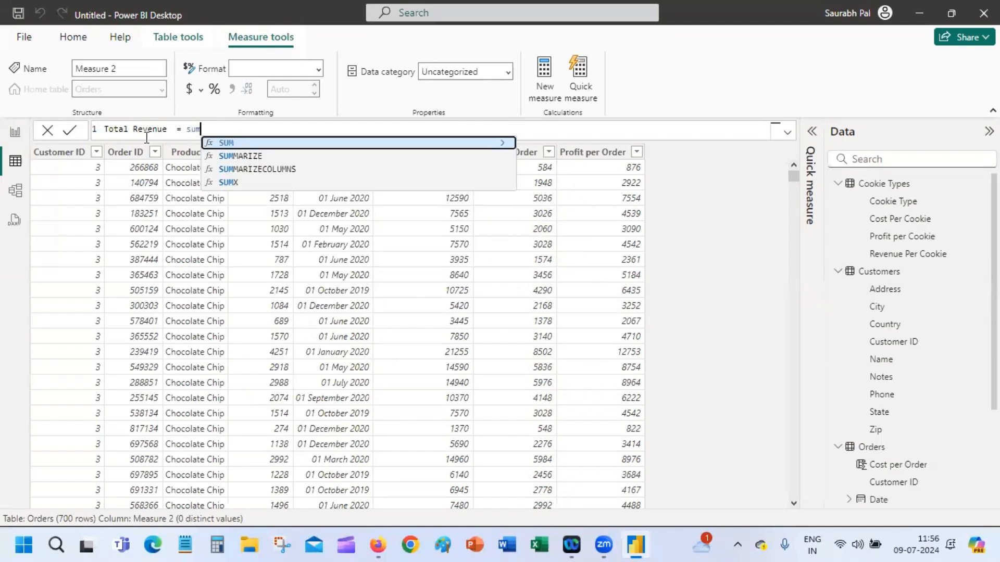
text(()
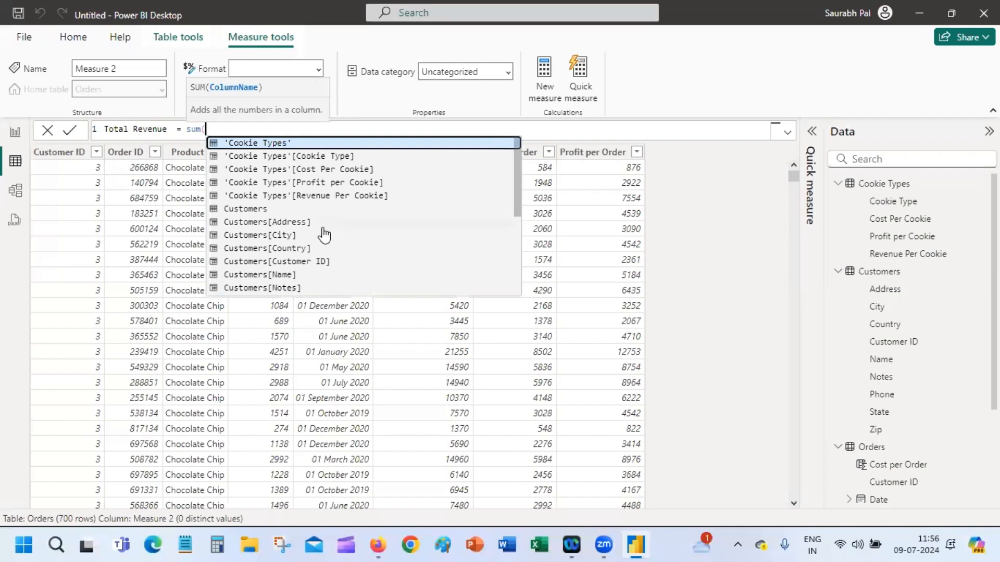
text(o)
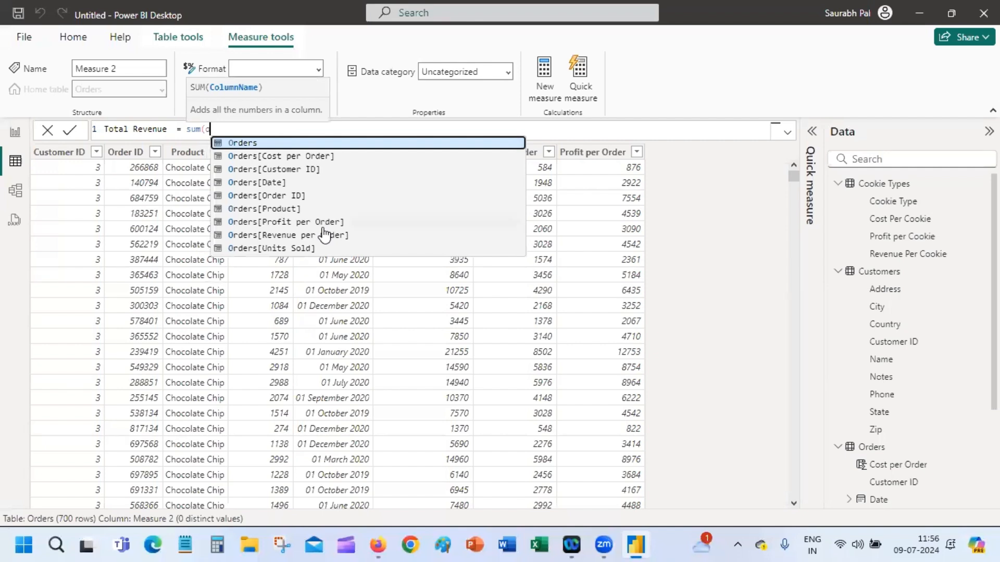
click(309, 237)
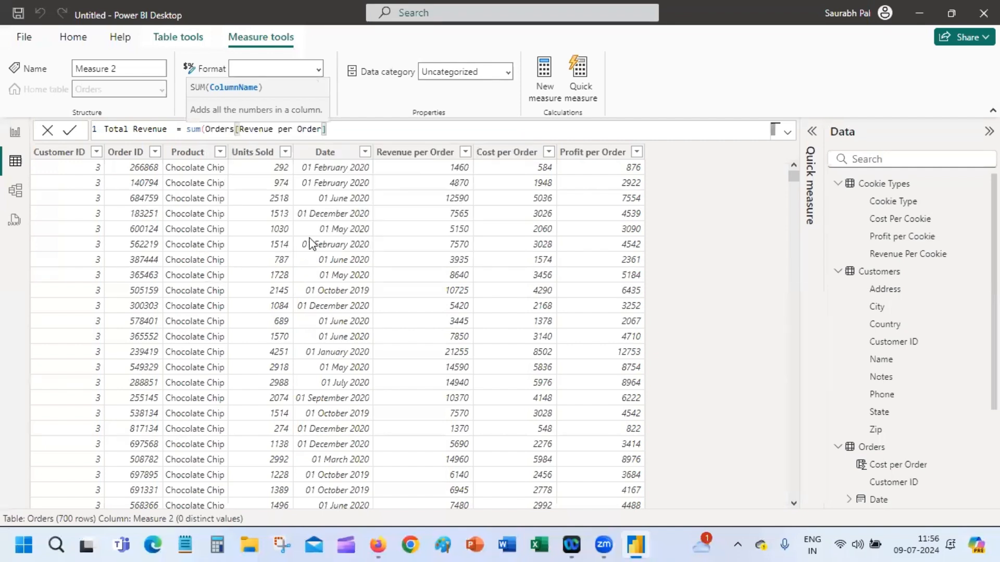
text())
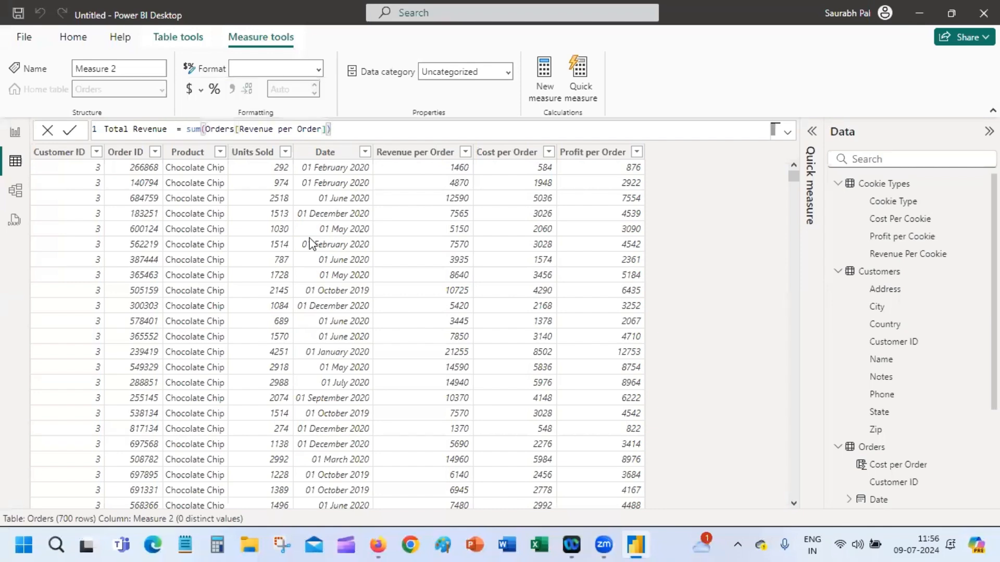
key(Return)
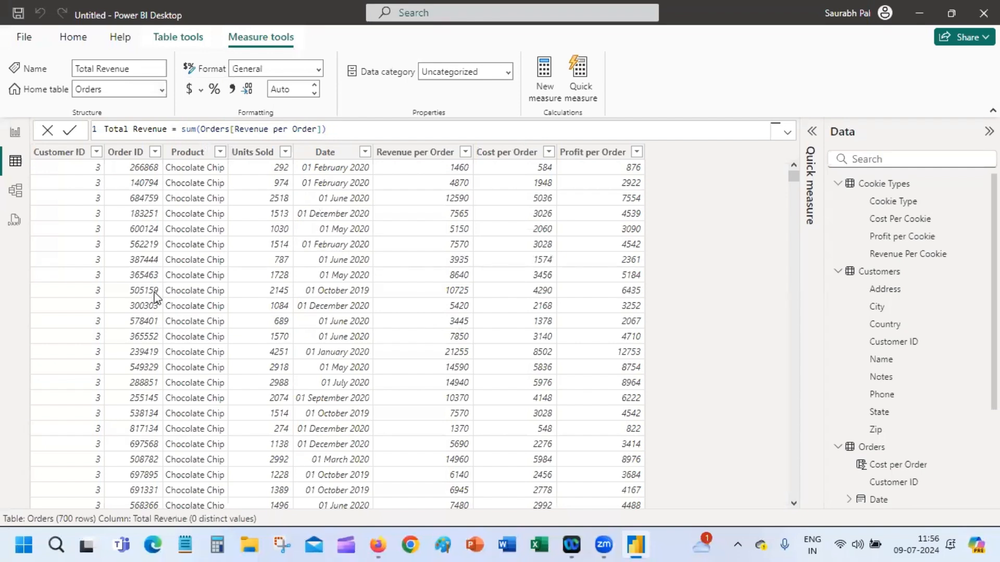
Add a second card beside the pie chart on the report page, shrink it to about half size and show Total Revenue in it.
click(18, 132)
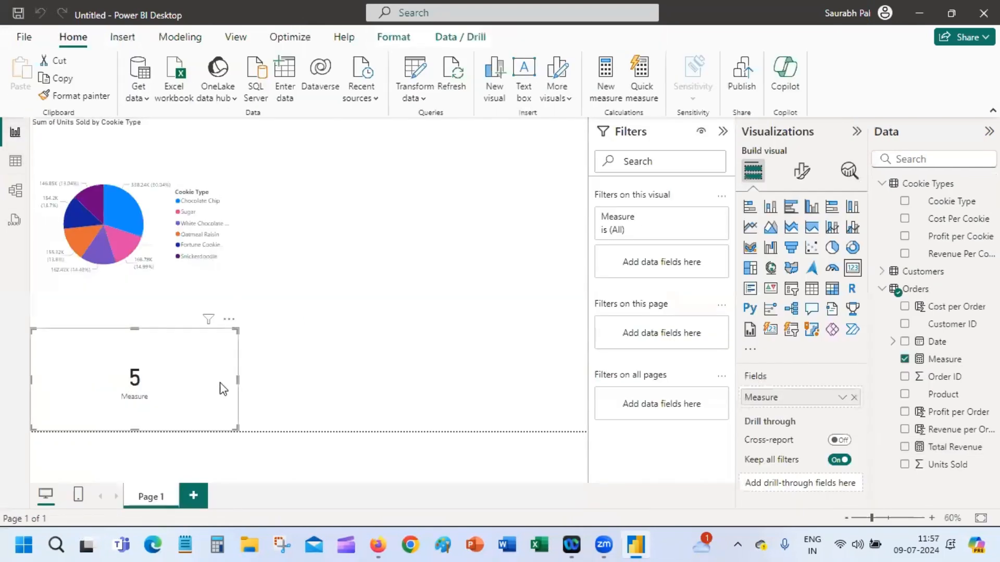
click(384, 246)
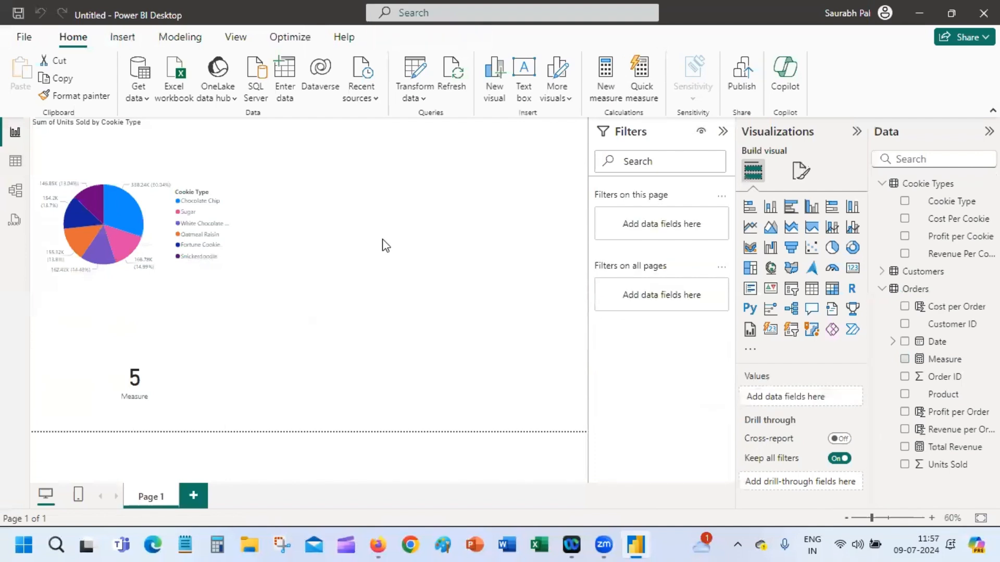
click(853, 268)
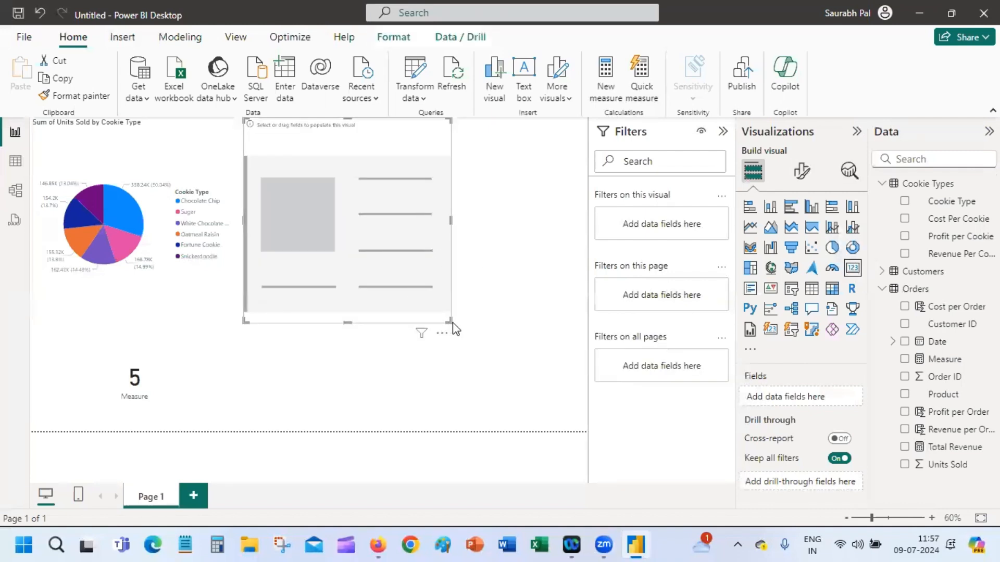
drag(449, 320, 348, 214)
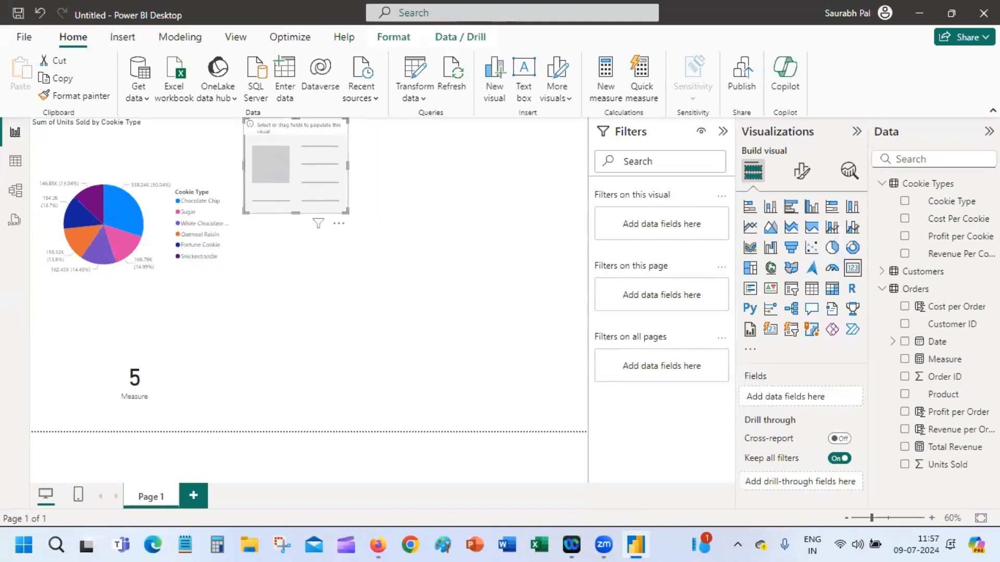
click(905, 448)
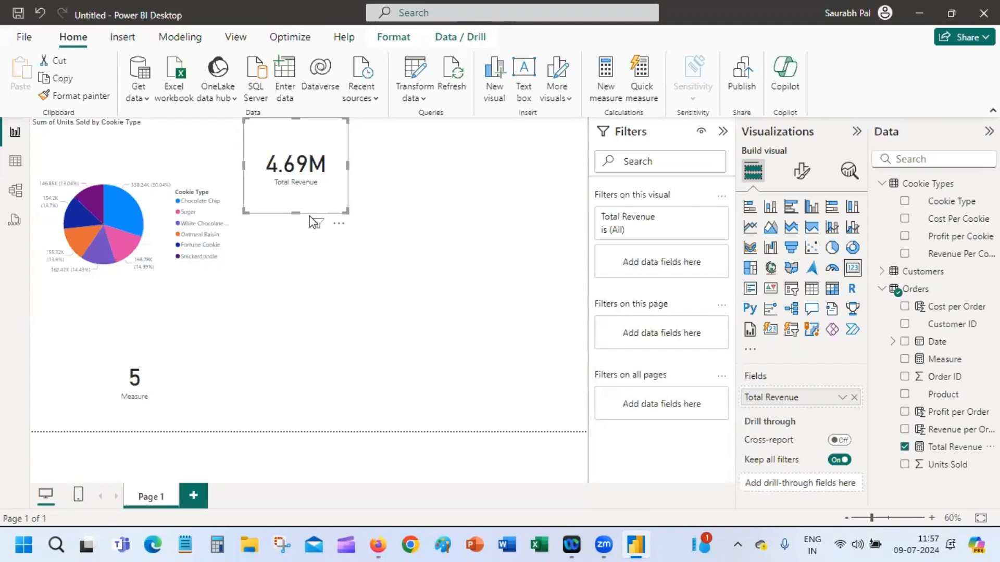
click(322, 327)
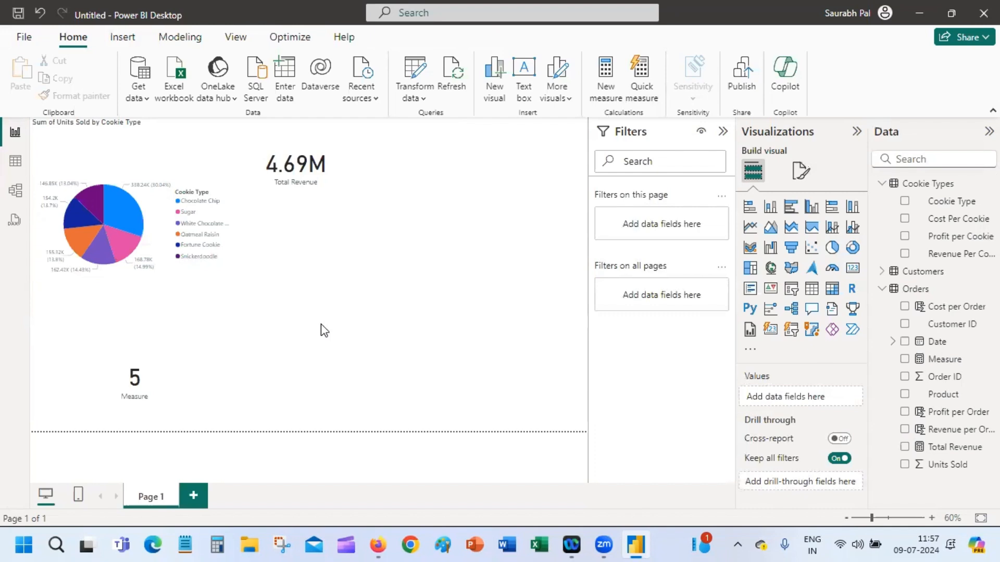
Open the recent presentation Power BI - DAX in PowerPoint and switch to it.
click(467, 545)
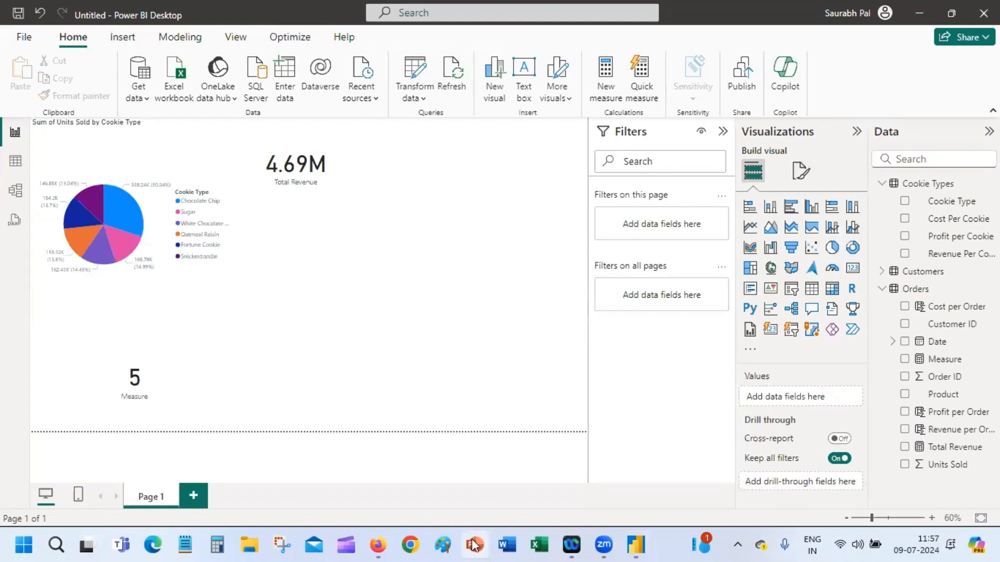
right_click(478, 545)
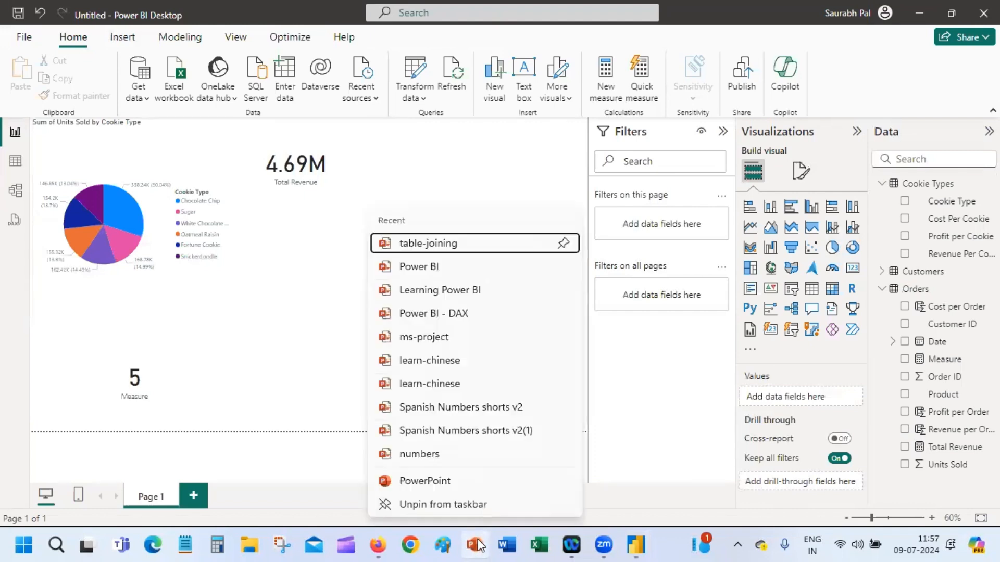
right_click(478, 545)
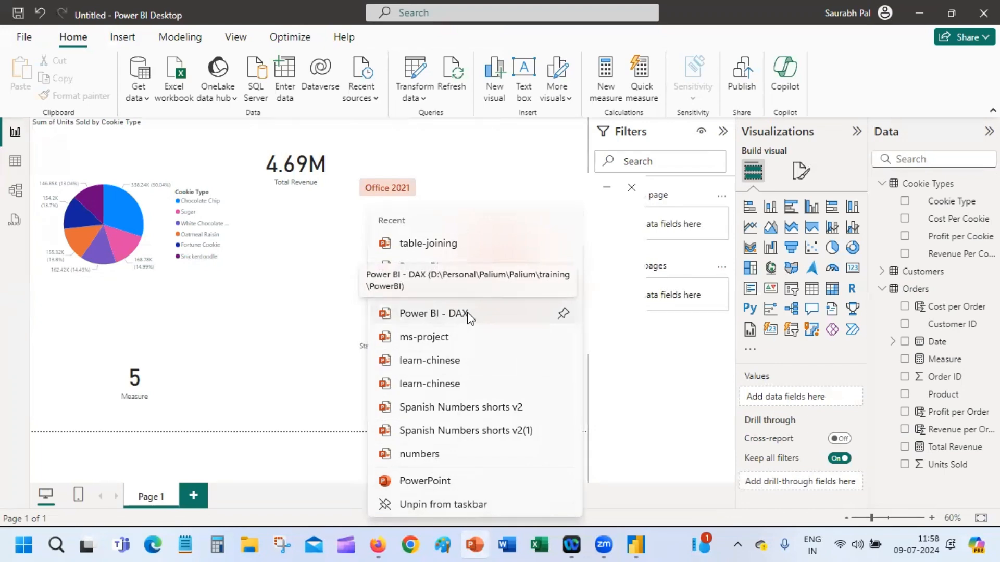
click(467, 315)
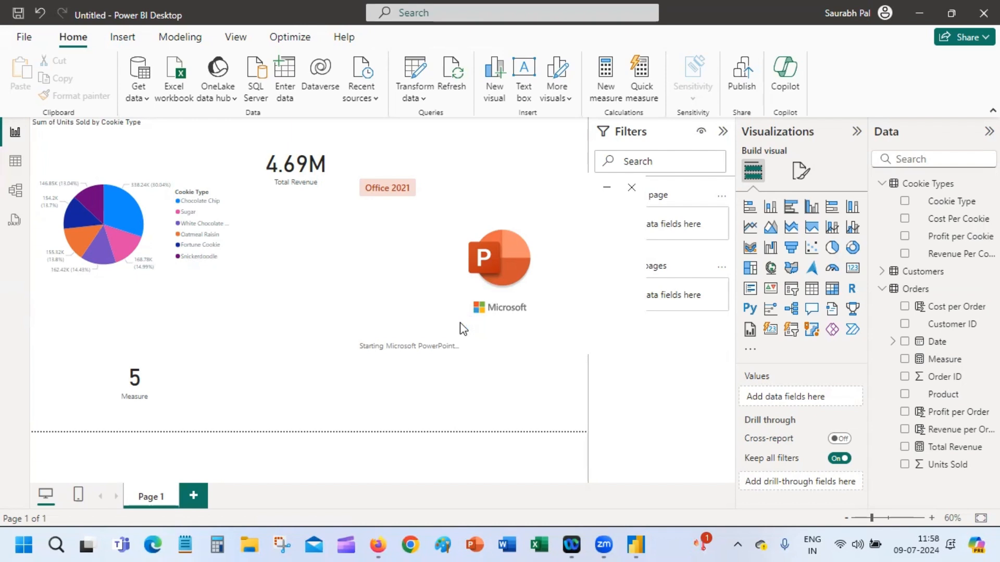
click(296, 171)
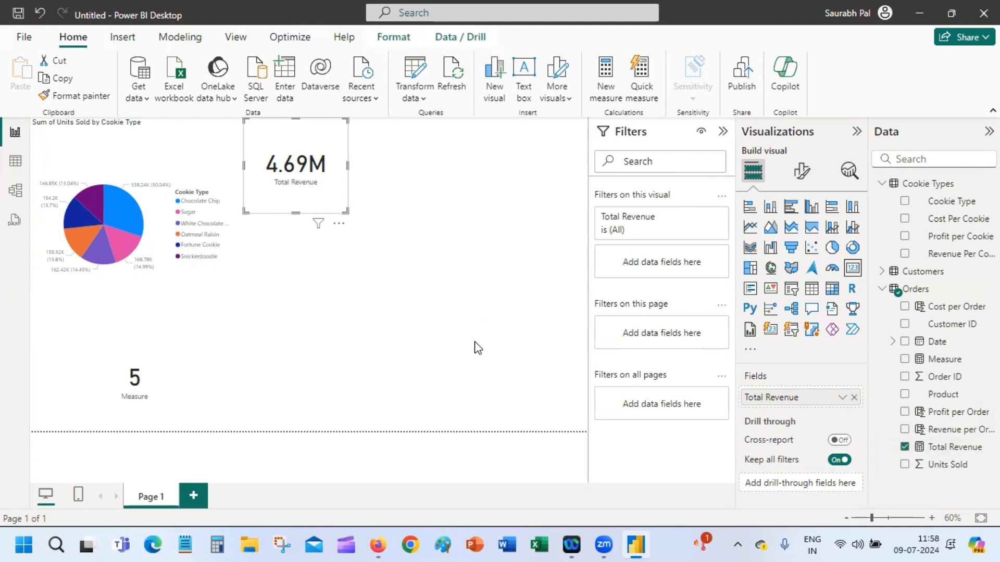
click(480, 546)
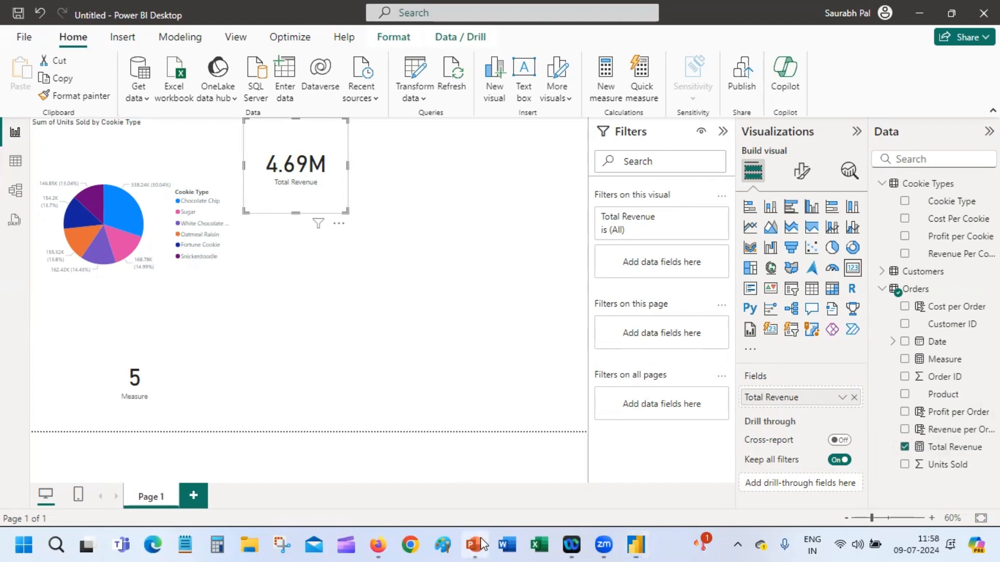